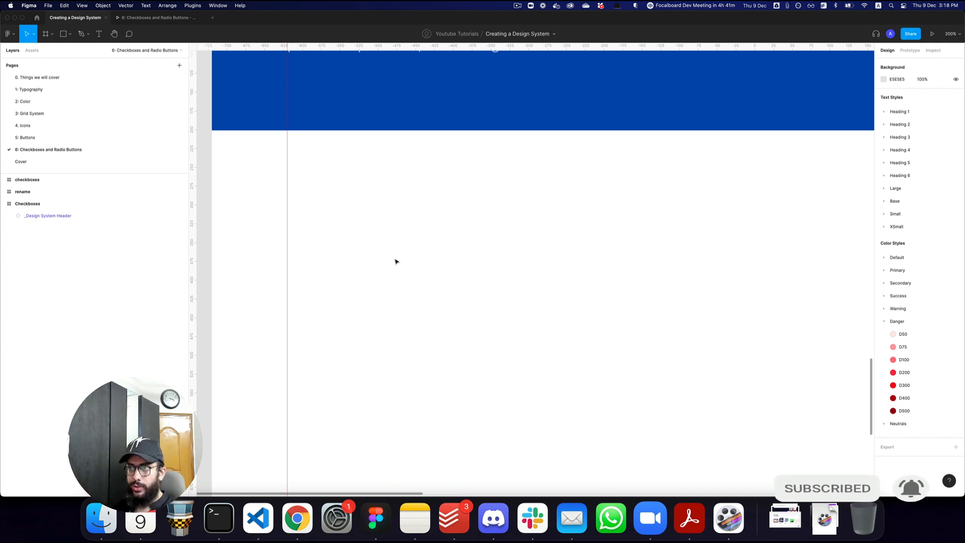
- Draw a 20 × 20 frame below the blue header, just beside the vertical guide
key(a)
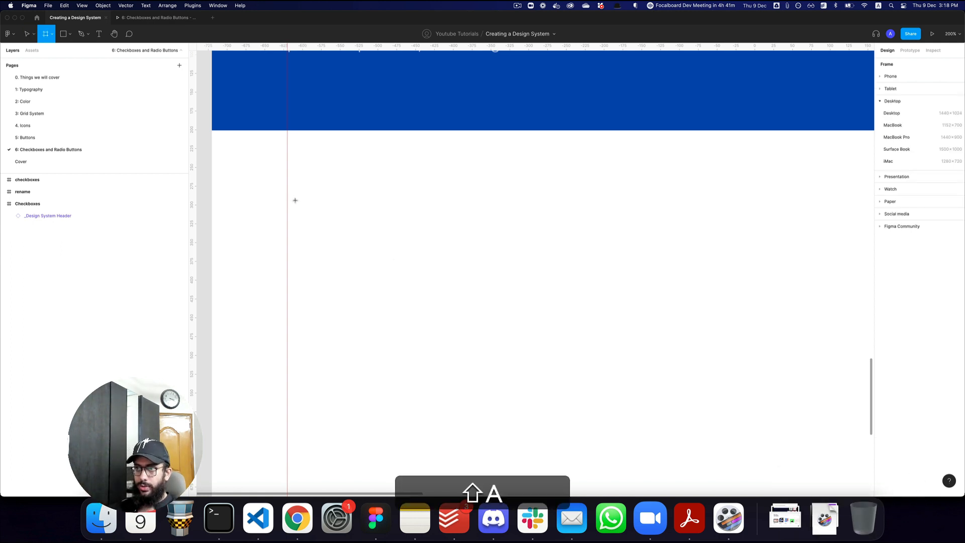
drag(291, 197, 306, 212)
key(z)
double_click(297, 194)
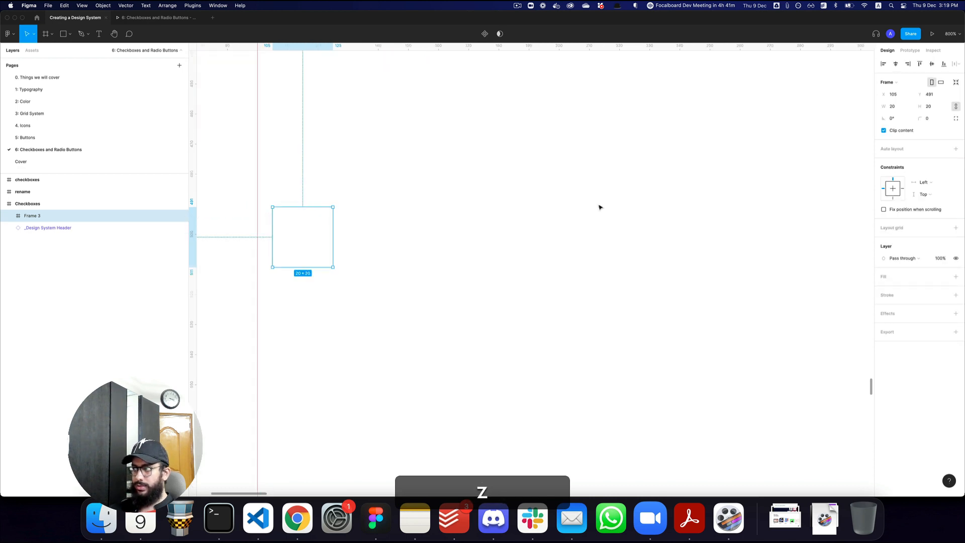
- Apply the Neutrals/N50 color style as the new frame's stroke
click(943, 296)
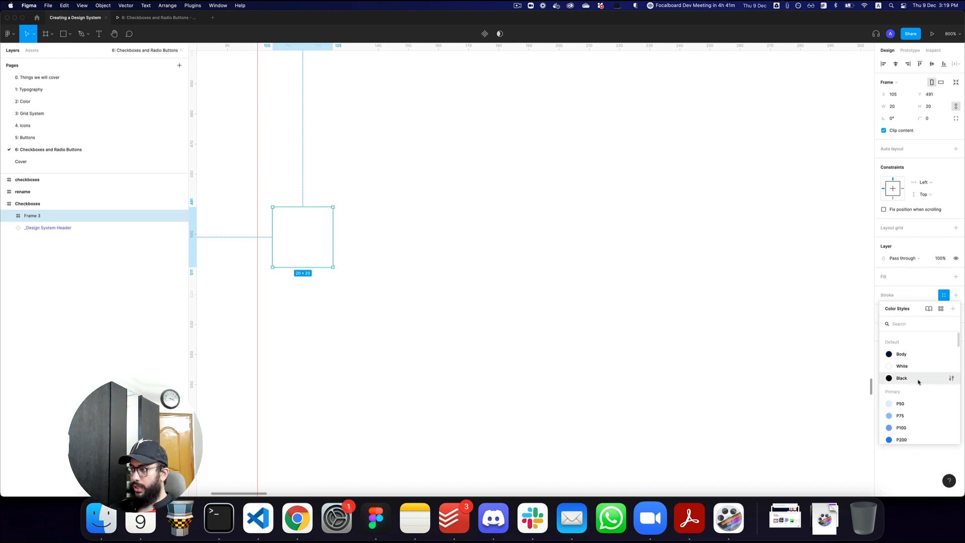
text(neu)
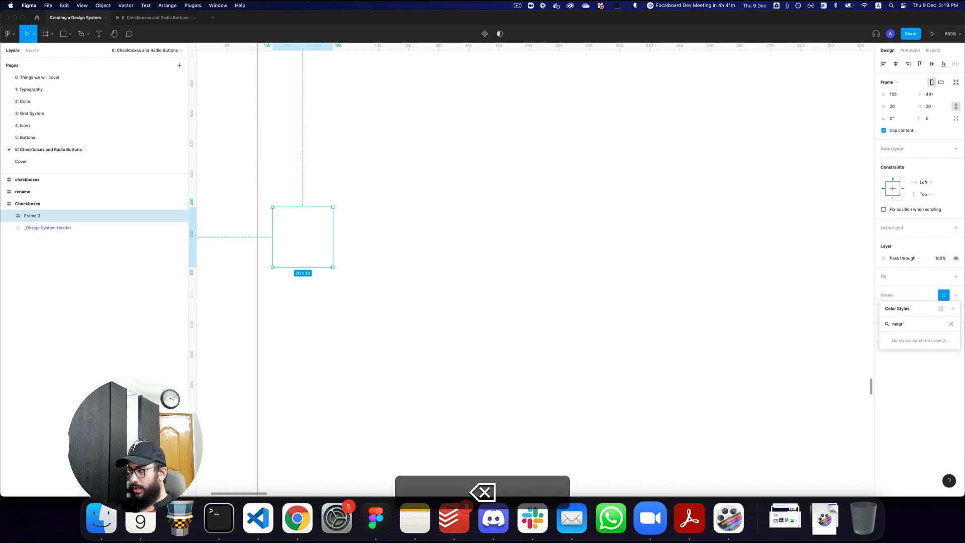
key(BackSpace)
key(BackSpace)
key(BackSpace)
key(Down)
key(Down)
key(Down)
key(Down)
key(Down)
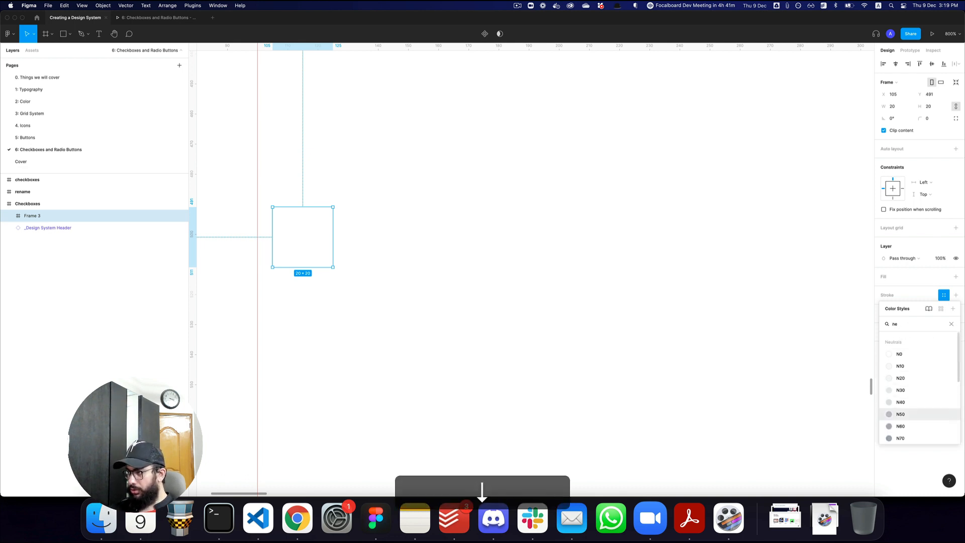
key(Return)
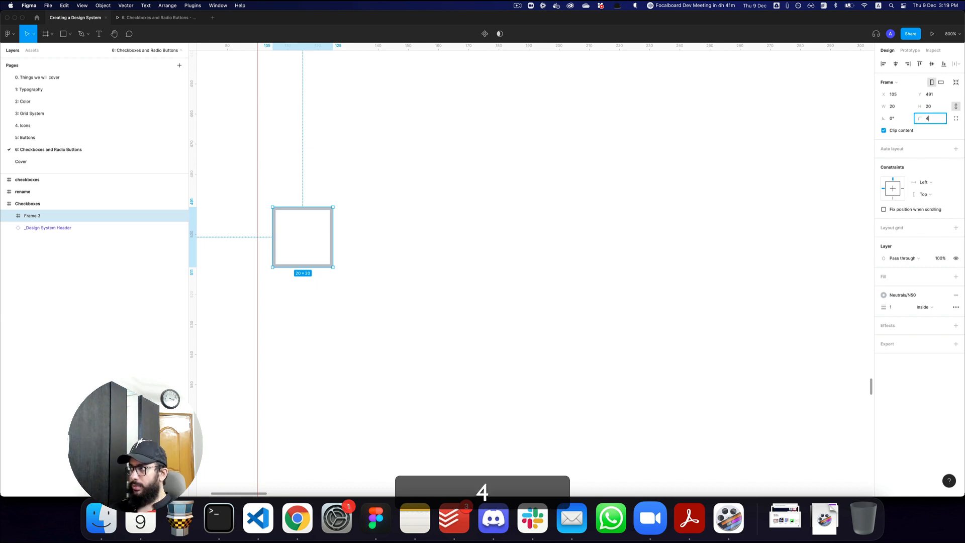
- Set the frame's corner radius to 4 and move it against the vertical guide, at X 100, Y 487
key(Tab)
drag(288, 248, 273, 234)
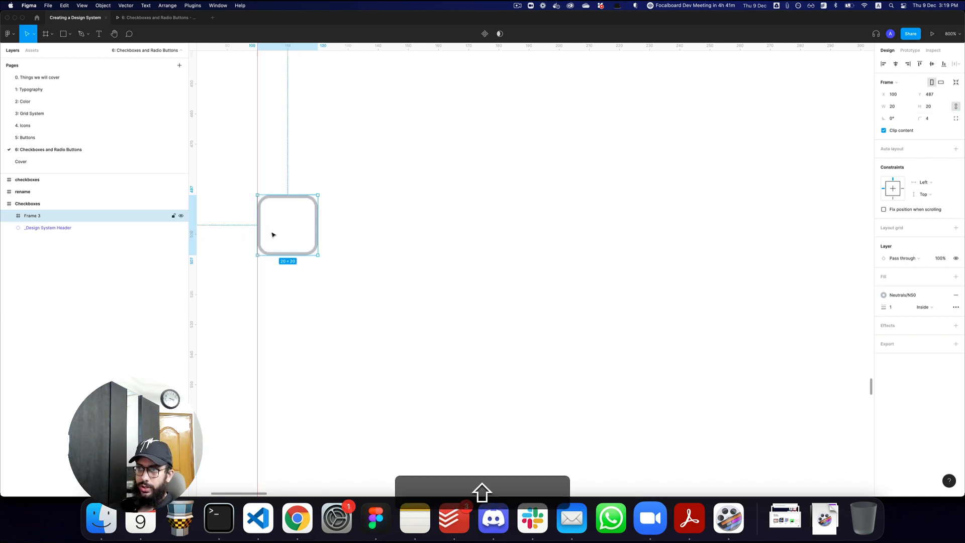
- Find the check icon among the components and insert it into the checkbox frame
key(shift+i)
text(checkbo)
key(BackSpace)
key(BackSpace)
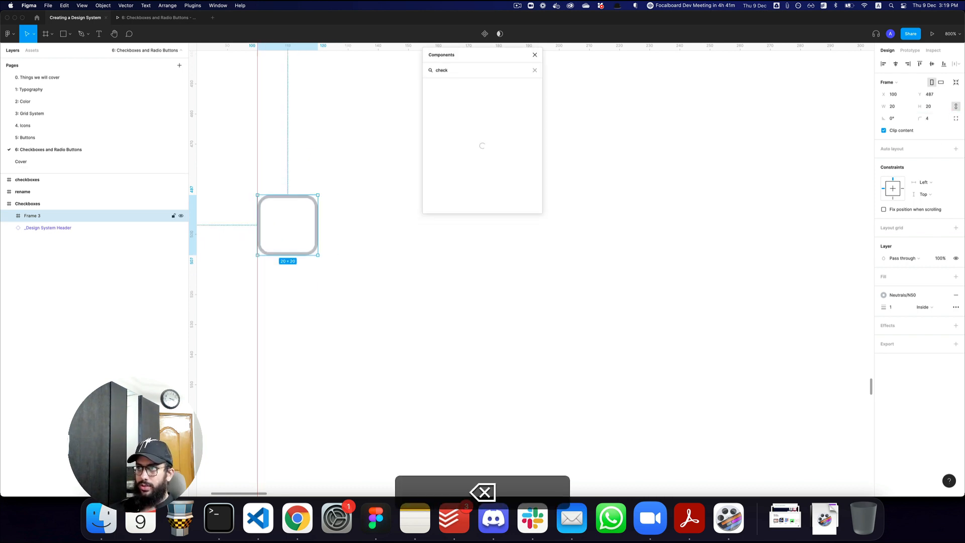
key(Return)
key(alt+shift+v)
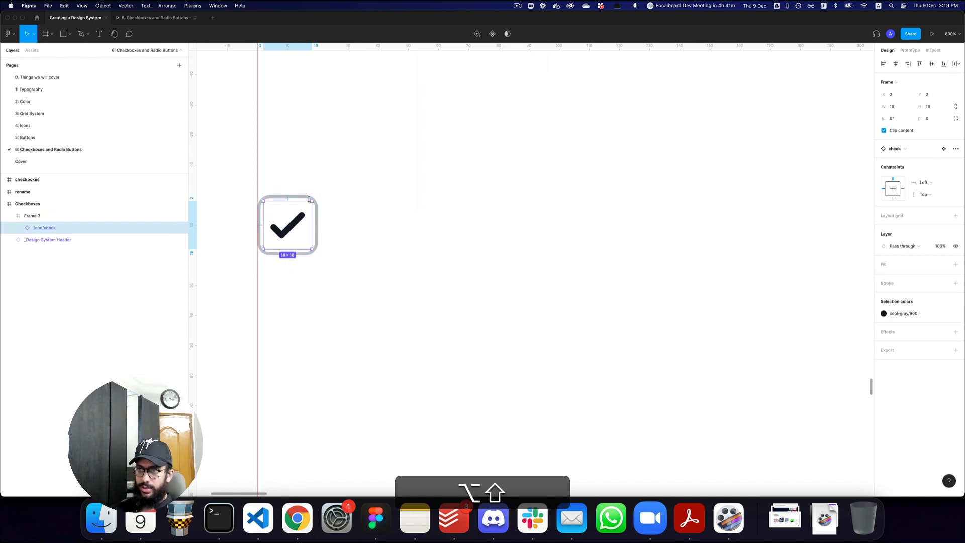
- Scale the check icon proportionally from its center to 16 × 16 inside the checkbox frame
key(super+k)
drag(325, 191, 312, 200)
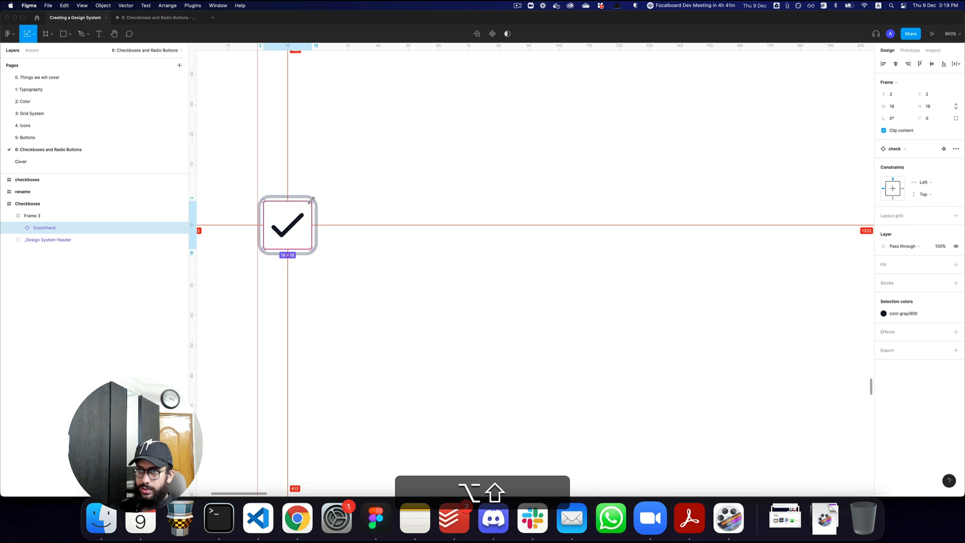
key(v)
click(341, 196)
- Recolor the check icon from cool-gray/900 to the Default/White color style
key(alt+z)
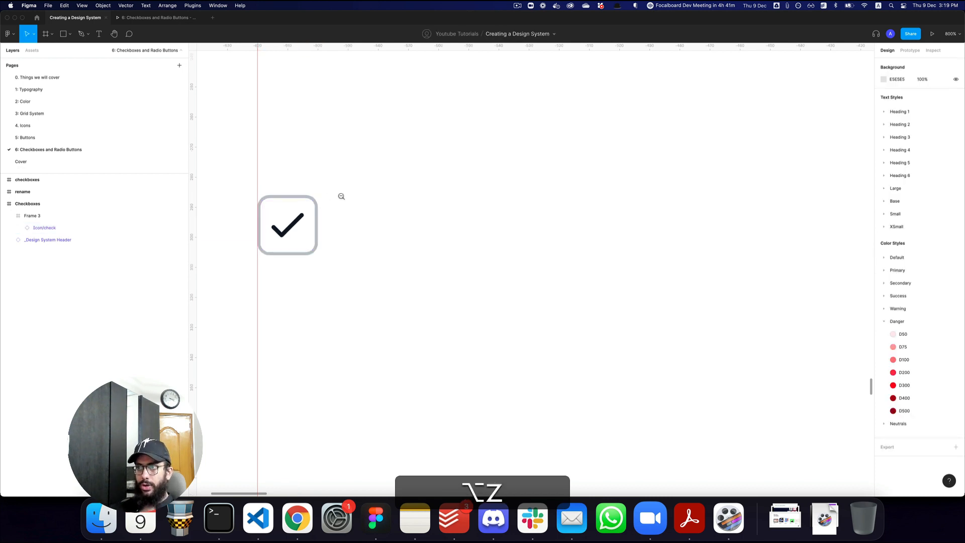
alt+click(340, 196)
double_click(319, 207)
key(space)
drag(341, 205, 357, 235)
click(356, 234)
click(338, 235)
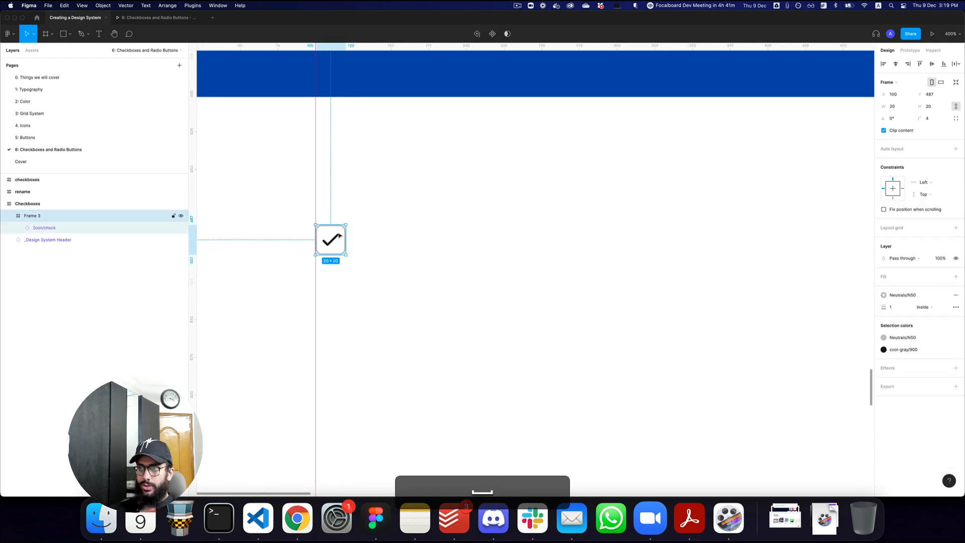
click(386, 233)
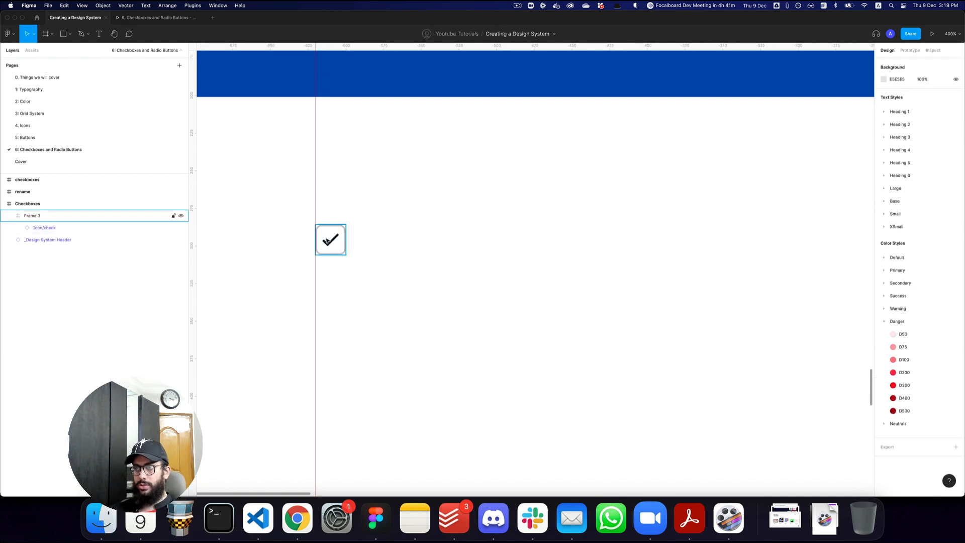
click(326, 241)
double_click(335, 242)
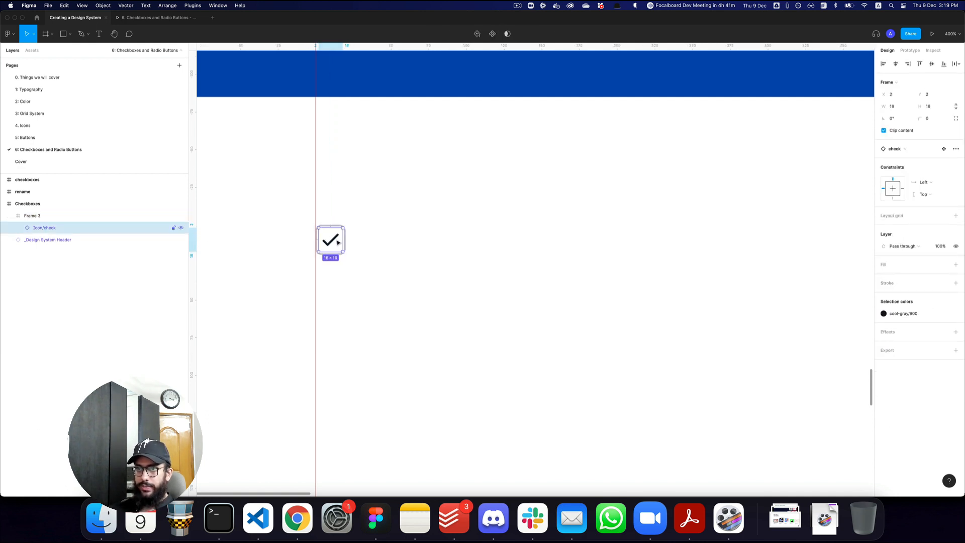
click(915, 315)
key(super+shift+h)
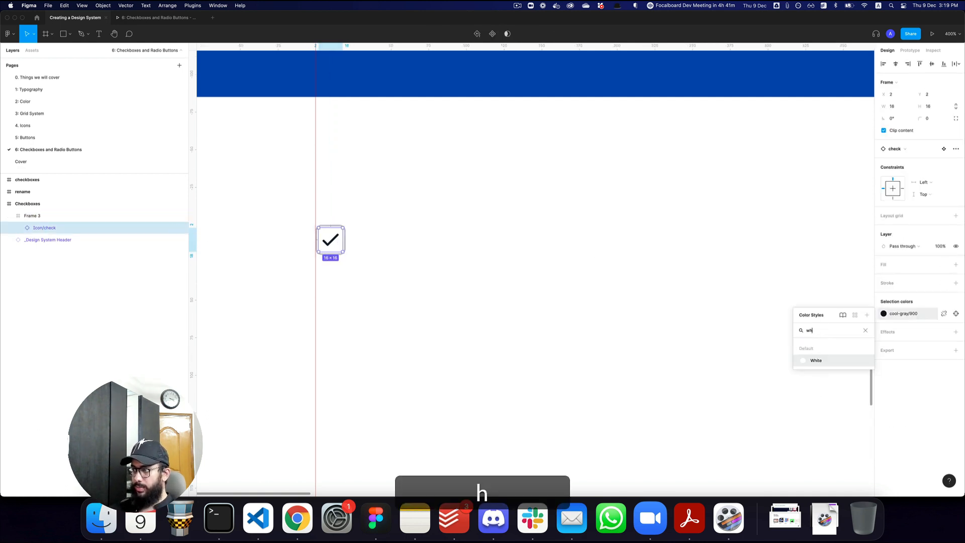
- Duplicate the checkbox frame horizontally, leaving a gap of about 13 px beside the original
click(366, 257)
drag(330, 240, 380, 240)
- Turn the original checkbox frame into a component and name it Checkbox/Off
click(345, 242)
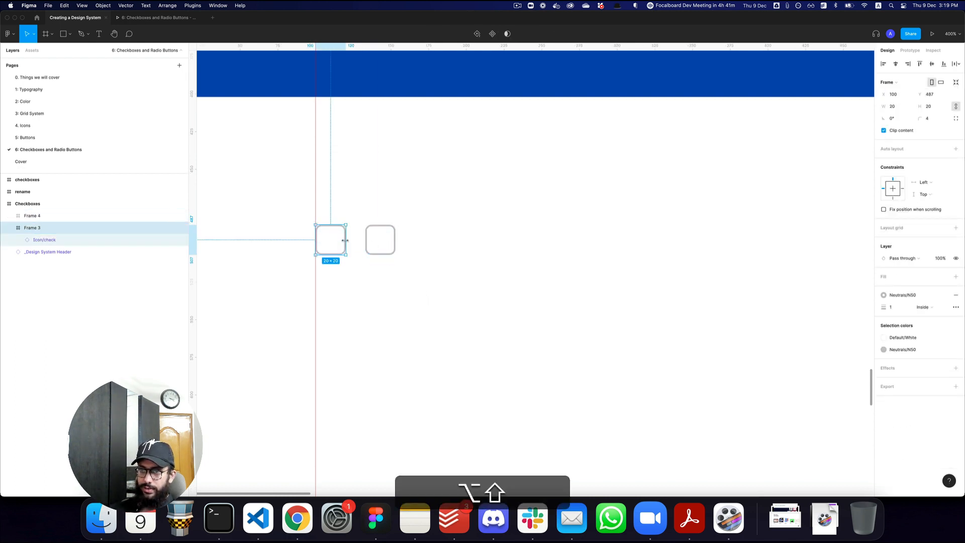
key(alt+super+k)
key(super+r)
text(Checkb)
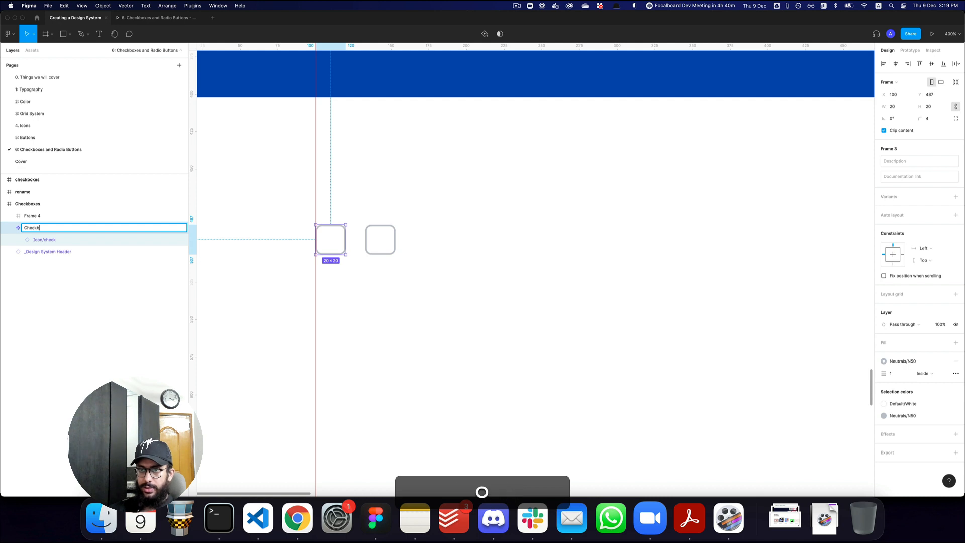
text(ox/Off)
key(Return)
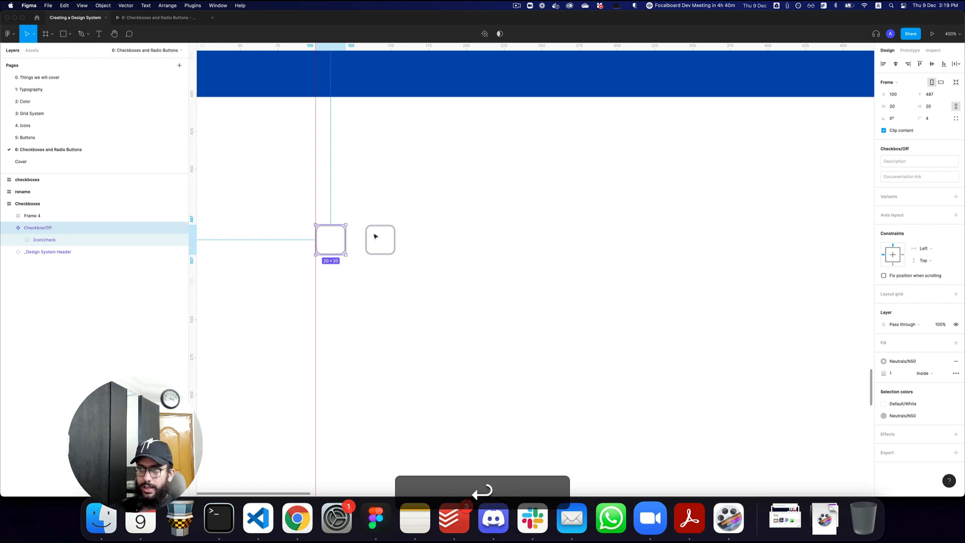
- Rename the duplicated checkbox frame Checkbox/On and turn it into a component
key(super+r)
key(super+c)
click(388, 239)
key(super+r)
key(super+v)
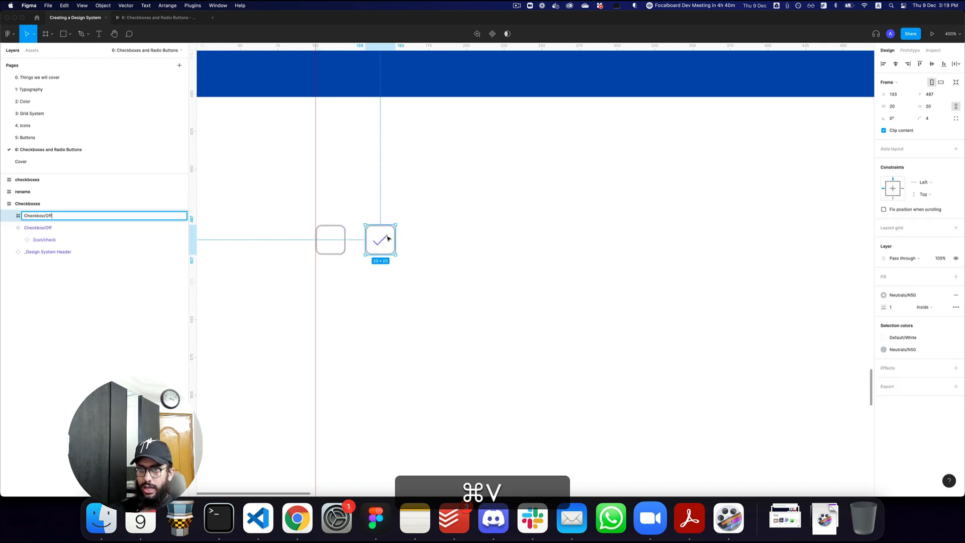
key(BackSpace)
key(BackSpace)
text(n)
key(Return)
key(alt+super+k)
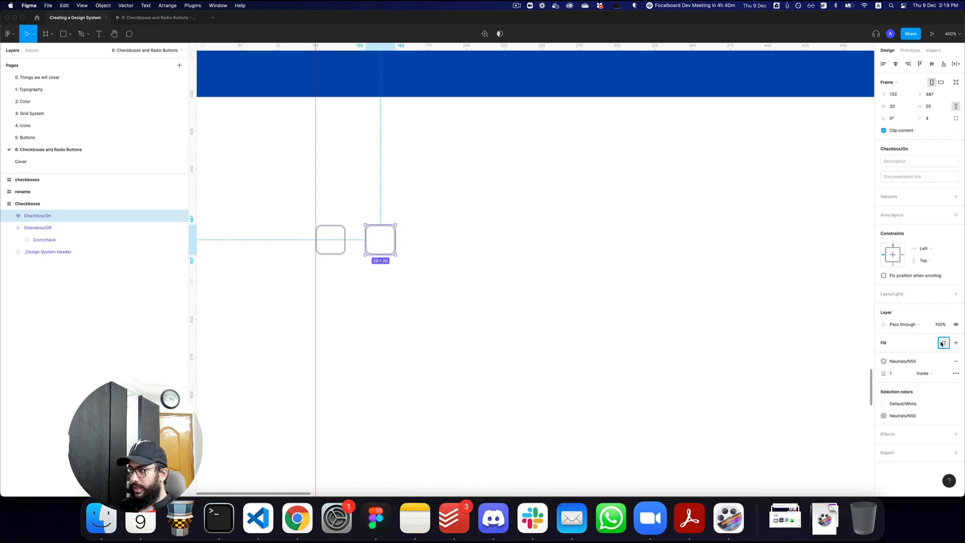
- Fill the Checkbox/On component with the Primary/P300 color style and remove its stroke
click(943, 343)
text(p300)
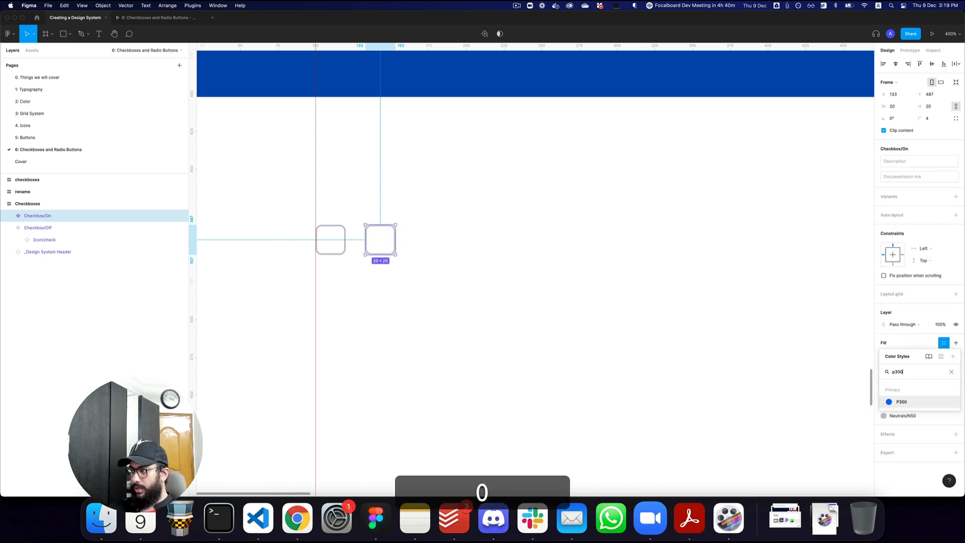
key(Return)
key(z)
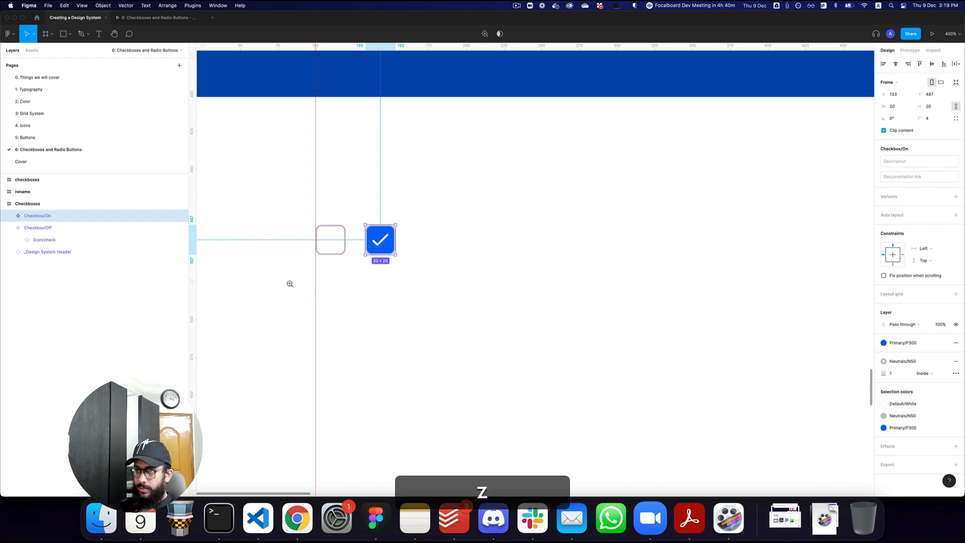
click(955, 361)
click(498, 280)
- Combine both checkbox components into a variant set aligned with the vertical guide and about 162 × 100 in size
drag(300, 214, 443, 280)
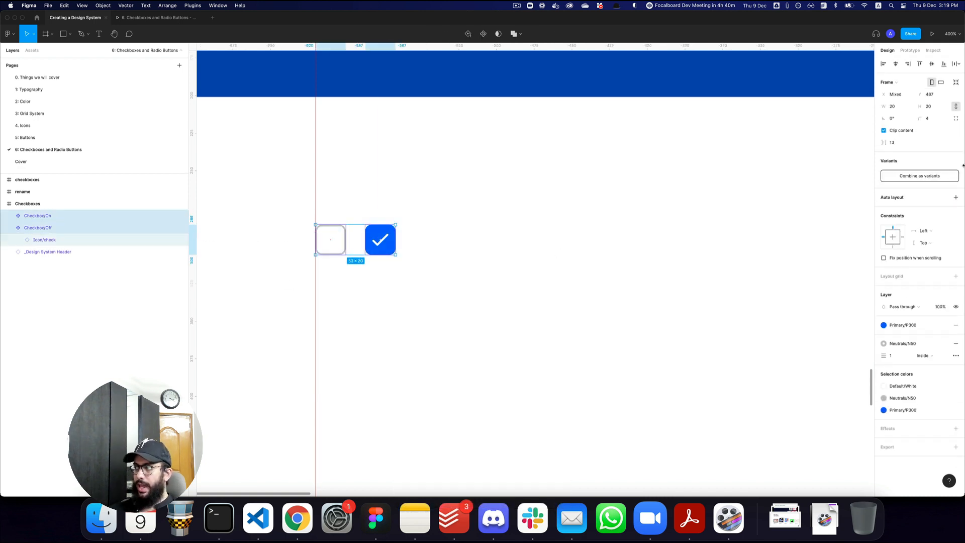
click(931, 176)
drag(370, 231, 394, 230)
drag(441, 269, 559, 341)
key(v)
click(361, 235)
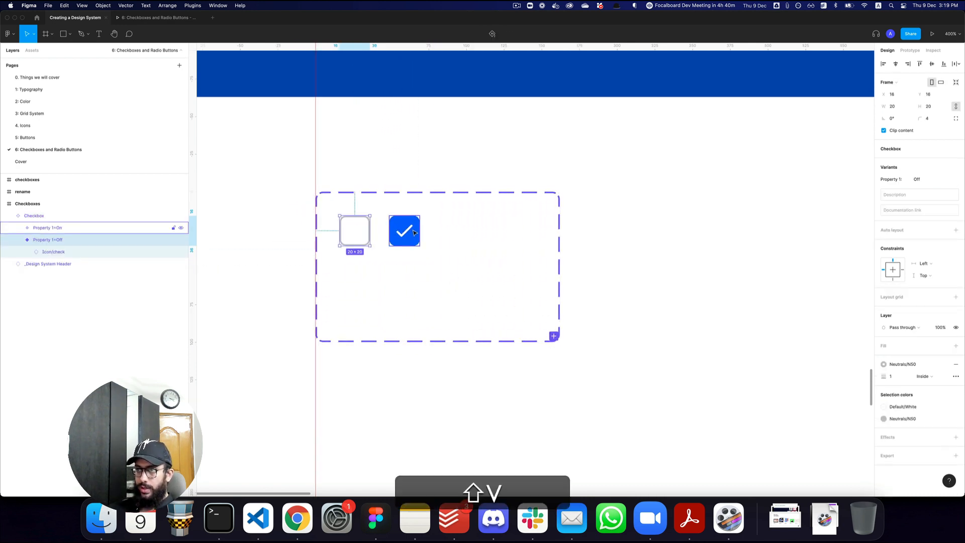
shift+click(404, 233)
drag(404, 233, 404, 288)
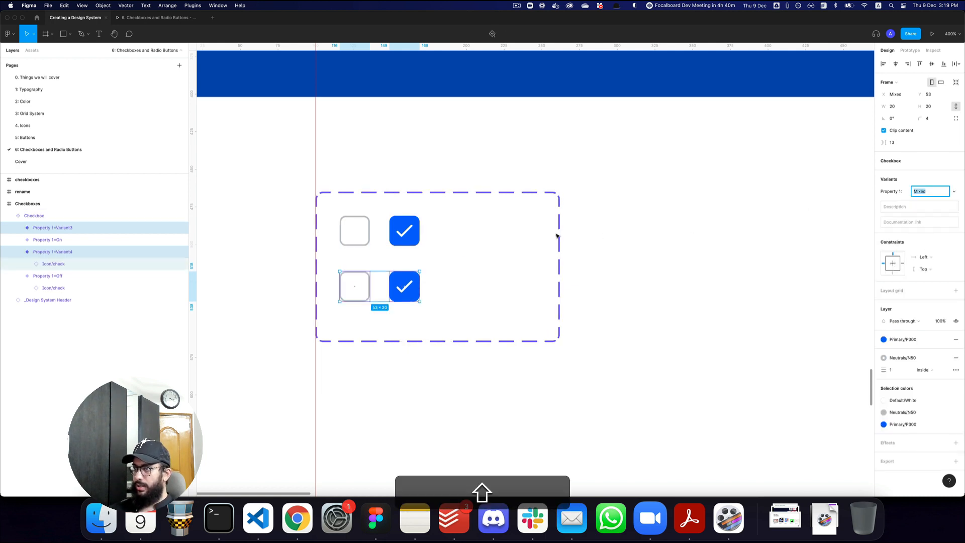
click(556, 235)
key(super+z)
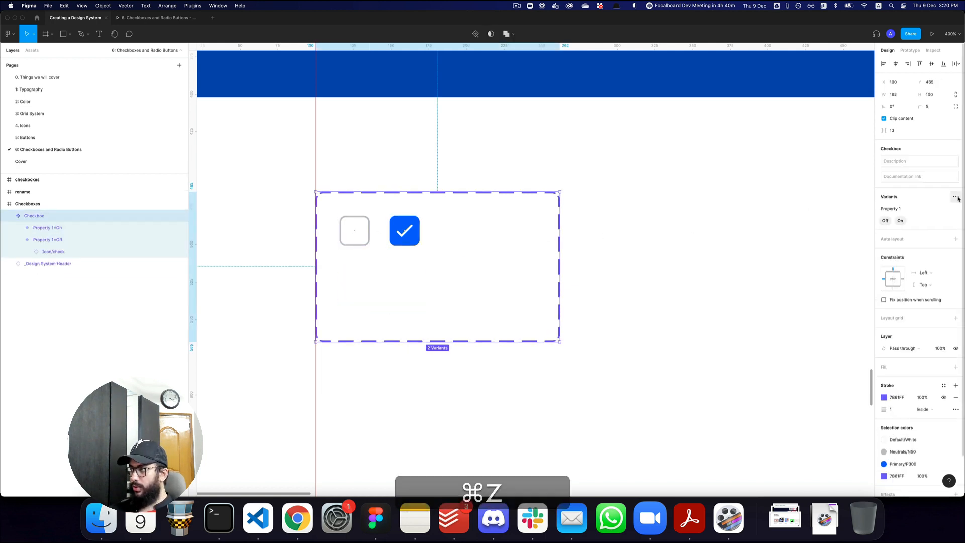
- Add a variant property named Type to the Checkbox set and name its value Checkbox
click(957, 198)
click(926, 221)
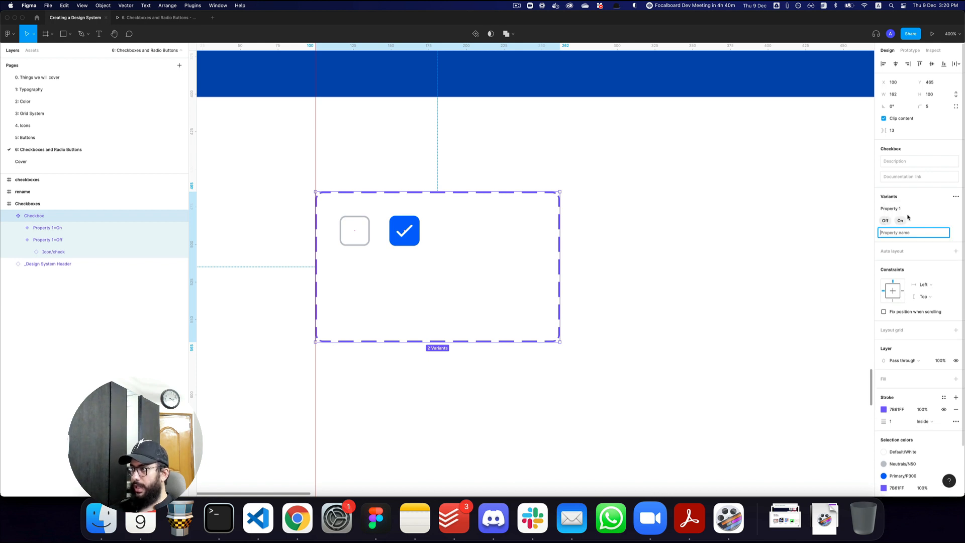
text(Type)
key(Return)
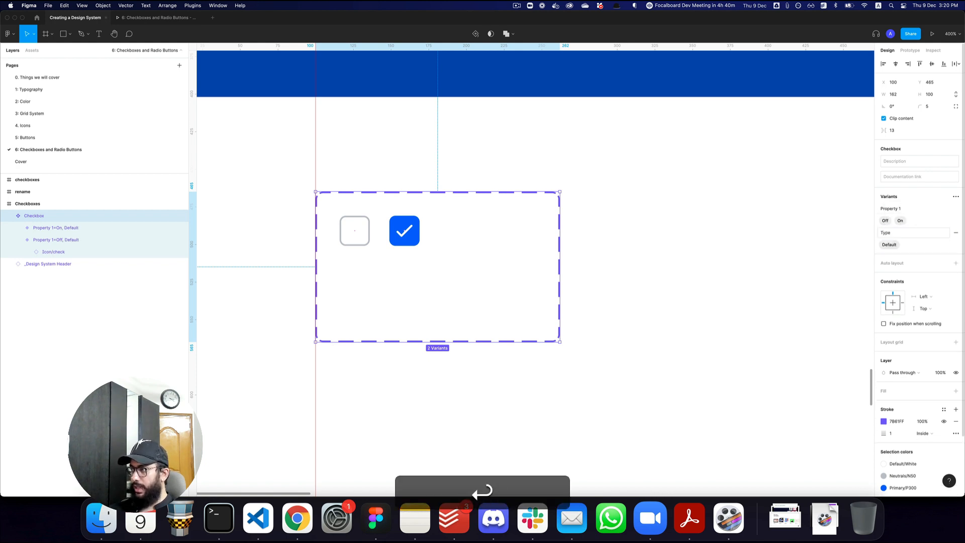
double_click(890, 248)
text(Checkbox)
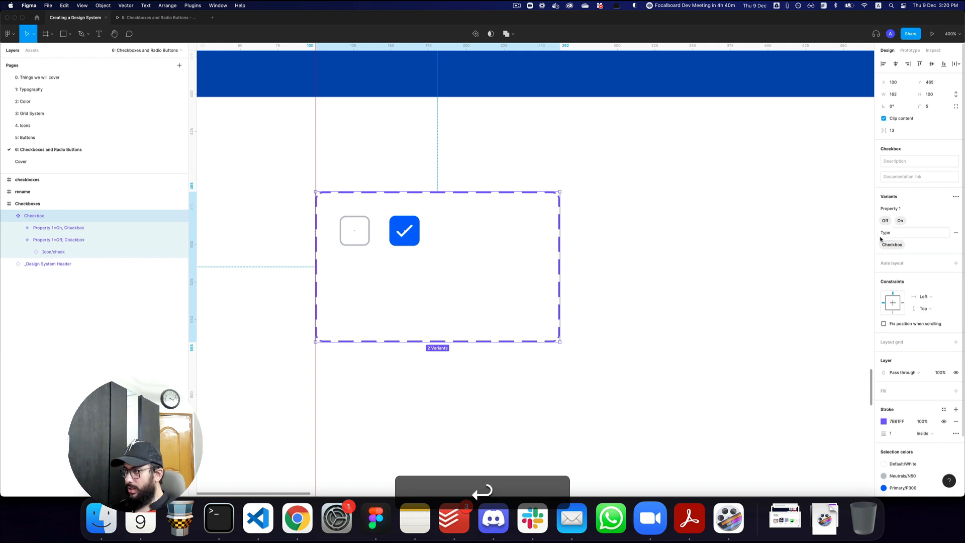
- Move the Type property above Property 1 and rename Property 1 to Active
drag(880, 239, 880, 203)
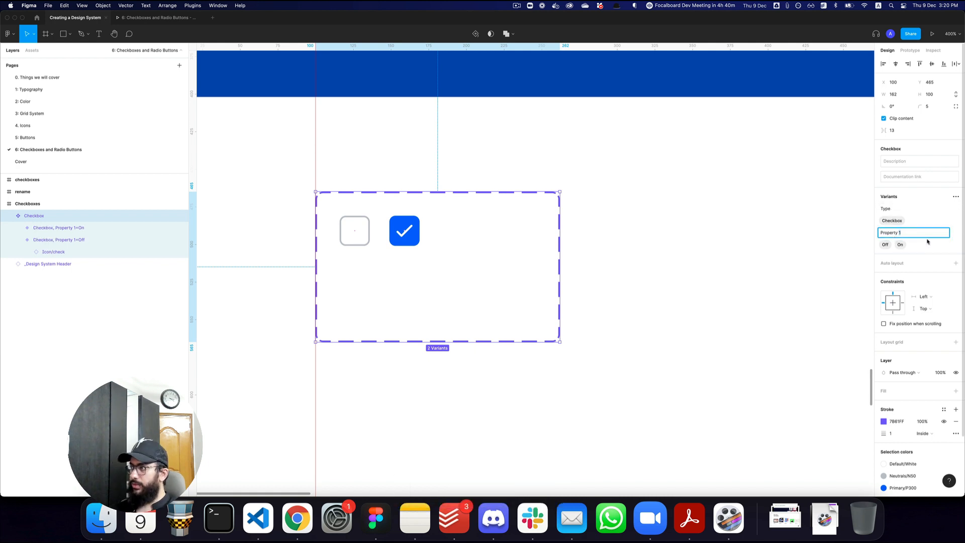
key(super+a)
text(Active)
key(Return)
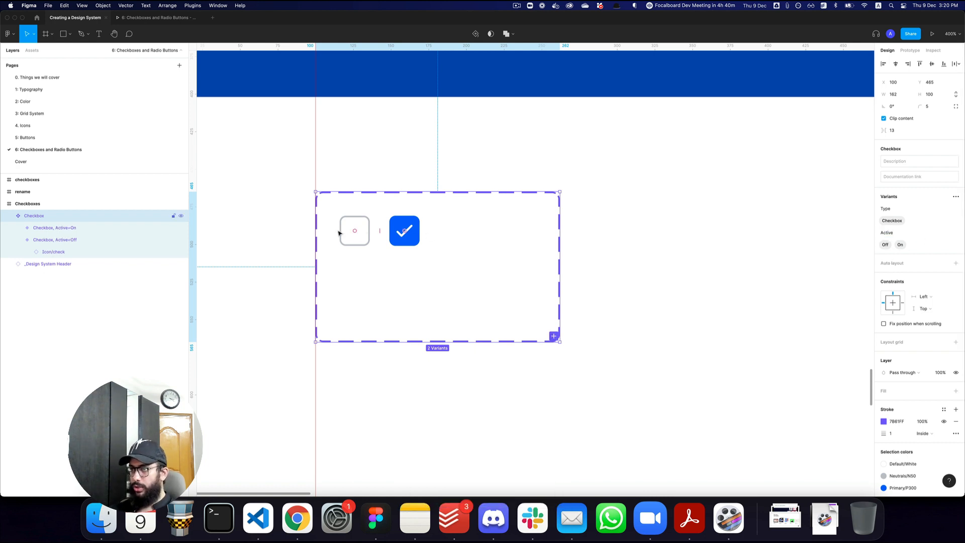
- Duplicate both checkbox variants about 18 px below the originals and set the copies' Type to Radio button
click(417, 230)
shift+click(360, 230)
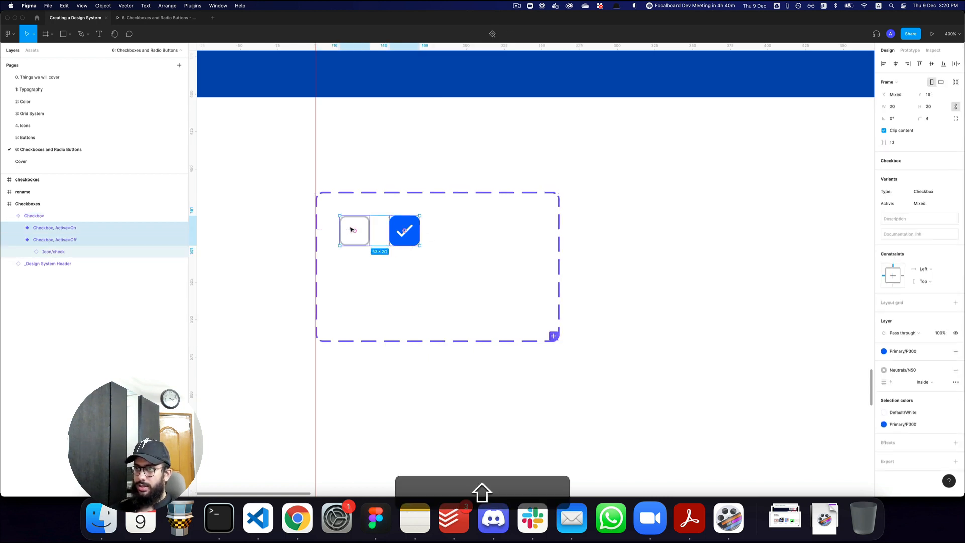
drag(363, 224, 362, 282)
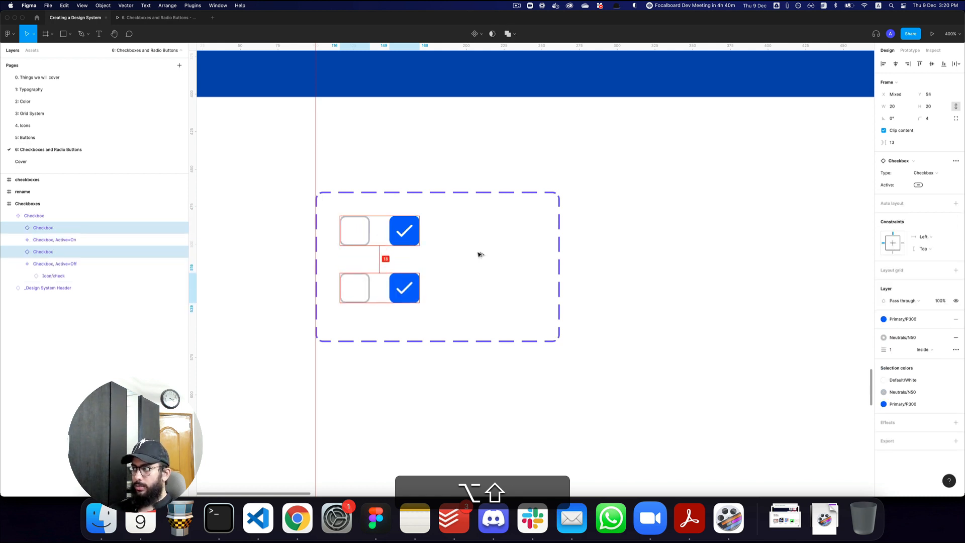
click(929, 193)
text(Radio)
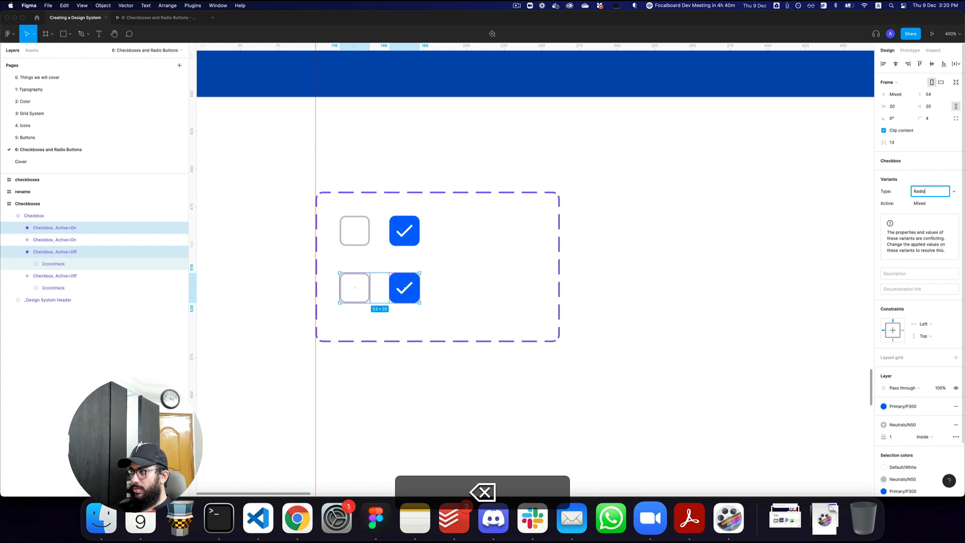
text( button)
key(Return)
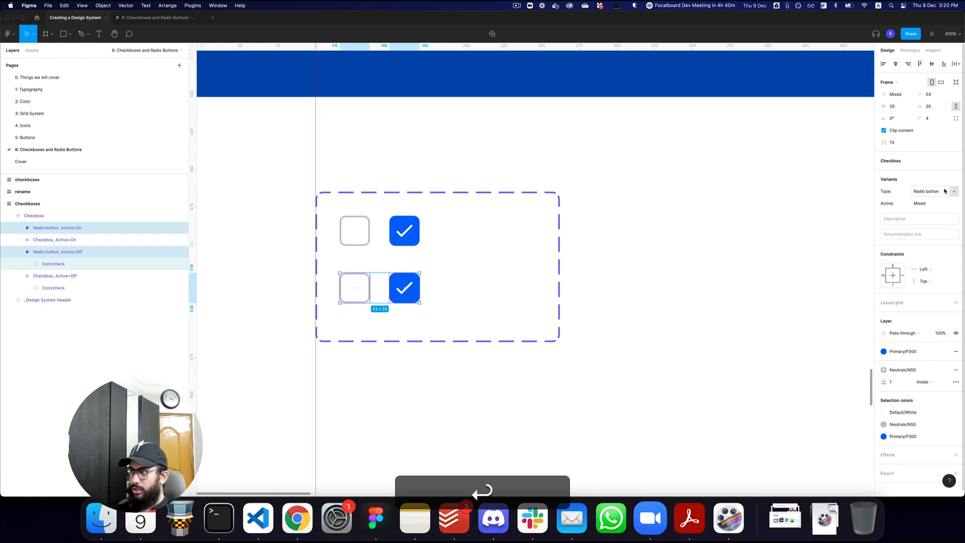
- Change the Type value of both duplicated variants to Radiobutton
click(931, 193)
click(926, 192)
key(BackSpace)
key(Return)
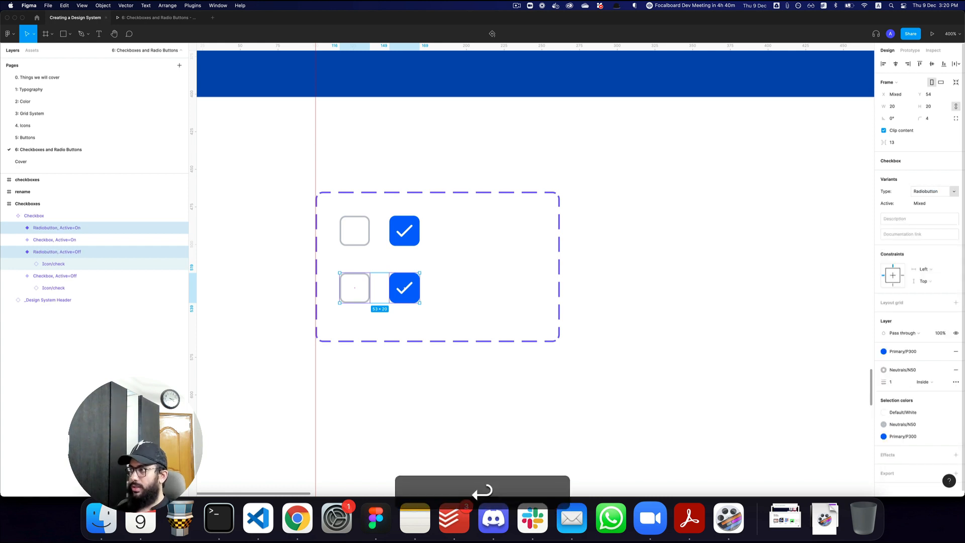
- Replace the check icon in the inactive radio button variant with a circle about 10 × 10 in size
click(394, 290)
key(z)
click(359, 286)
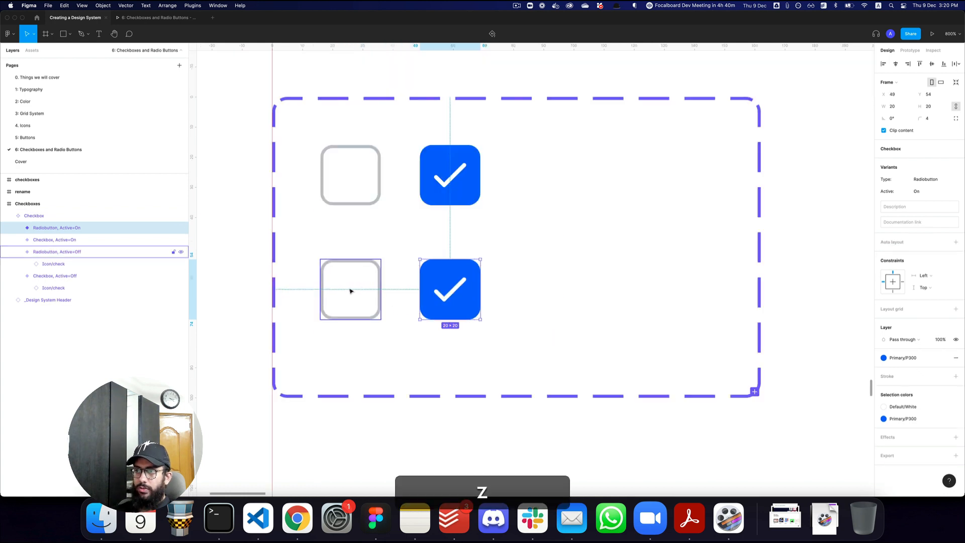
double_click(347, 290)
key(z)
click(352, 286)
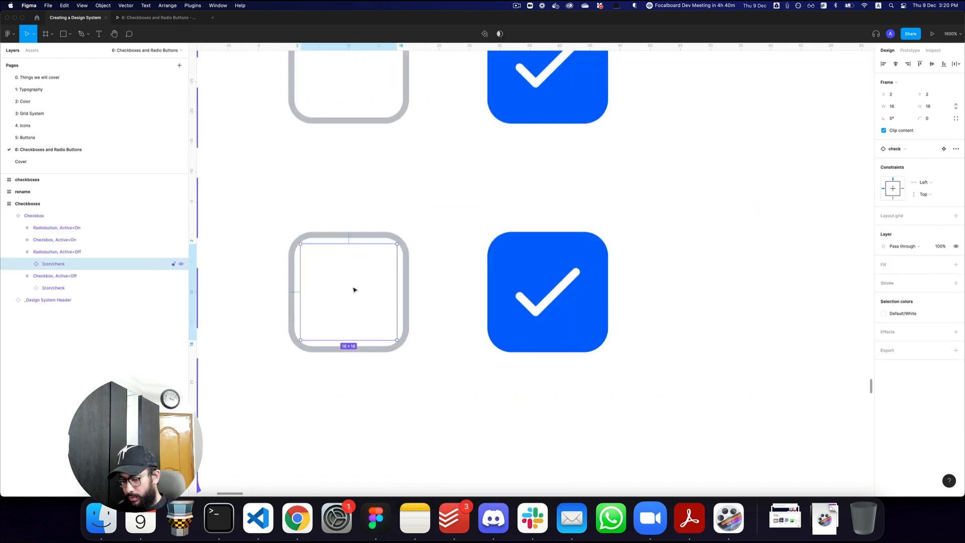
key(BackSpace)
key(o)
mouse_move(324, 262)
mouse_down()
mouse_move(382, 312)
mouse_move(380, 280)
mouse_up()
key(alt+shift+h)
key(alt+shift+v)
- Set the inactive radio button variant's corner radius to 555 to make it round
click(411, 286)
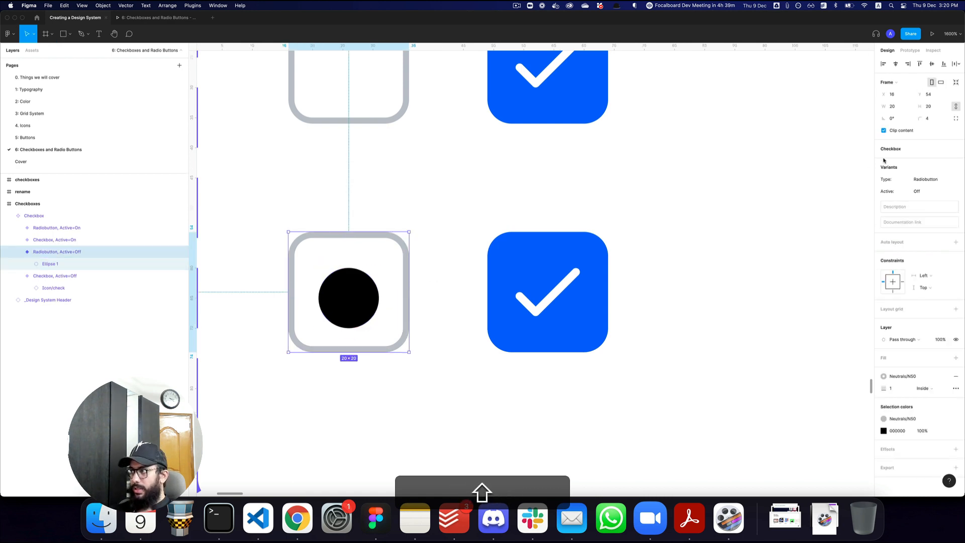
click(929, 118)
text(555)
key(Tab)
- Centre the inner circle within the inactive radio button and scale it to 8 × 8
click(365, 319)
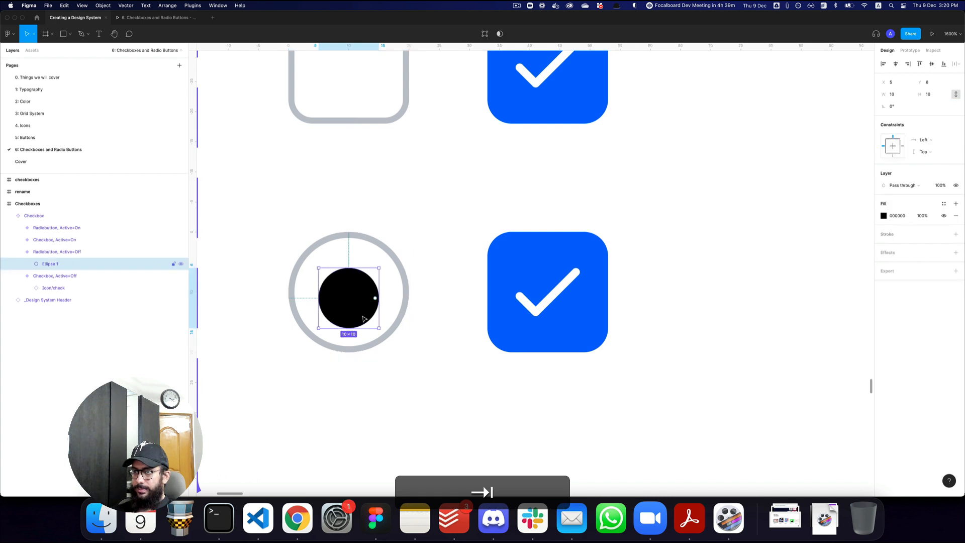
key(alt+h)
key(alt+shift+v)
drag(380, 260, 375, 267)
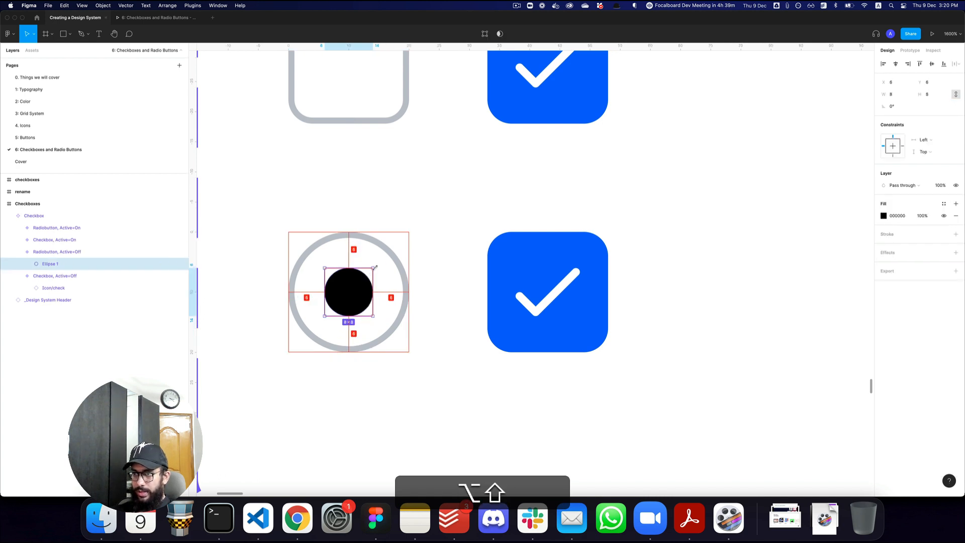
- Replace the check icon in the active radio button variant with a centred copy of the inner circle
key(super+c)
double_click(558, 288)
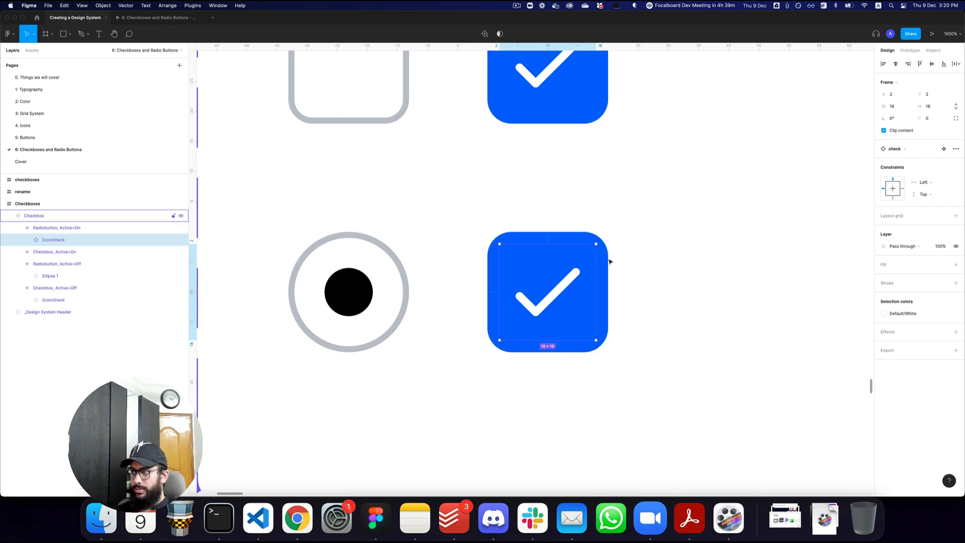
right_click(588, 250)
click(603, 260)
key(alt+h)
key(alt+v)
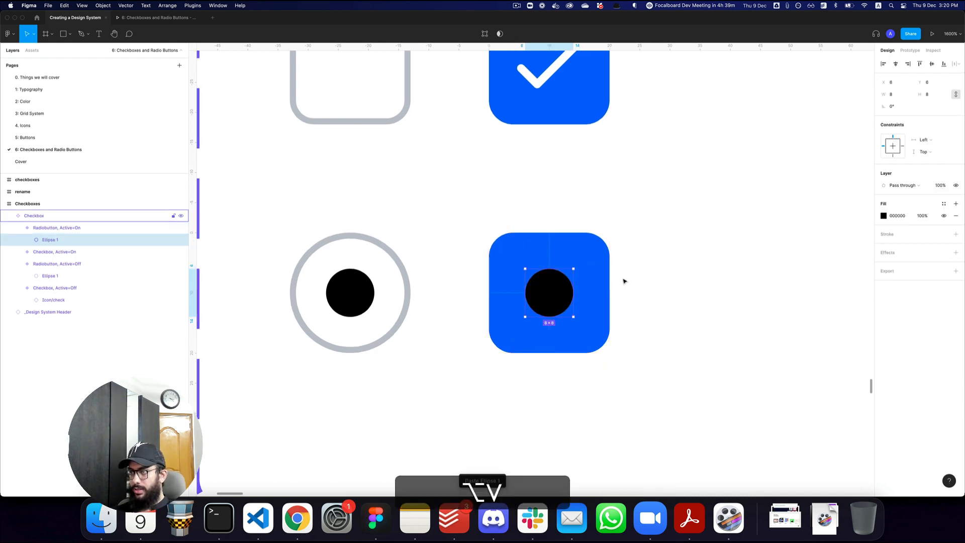
- Set the active radio button variant's corner radius to 555
click(602, 274)
click(936, 118)
text(500)
key(Tab)
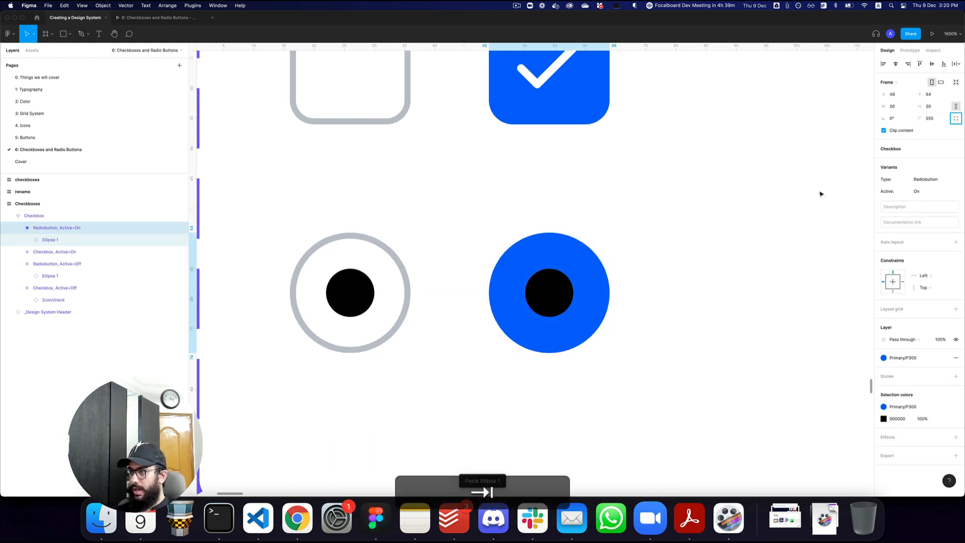
- Set the fill of both radio buttons' inner circles to white (FF)
super+click(564, 305)
shift+super+click(363, 298)
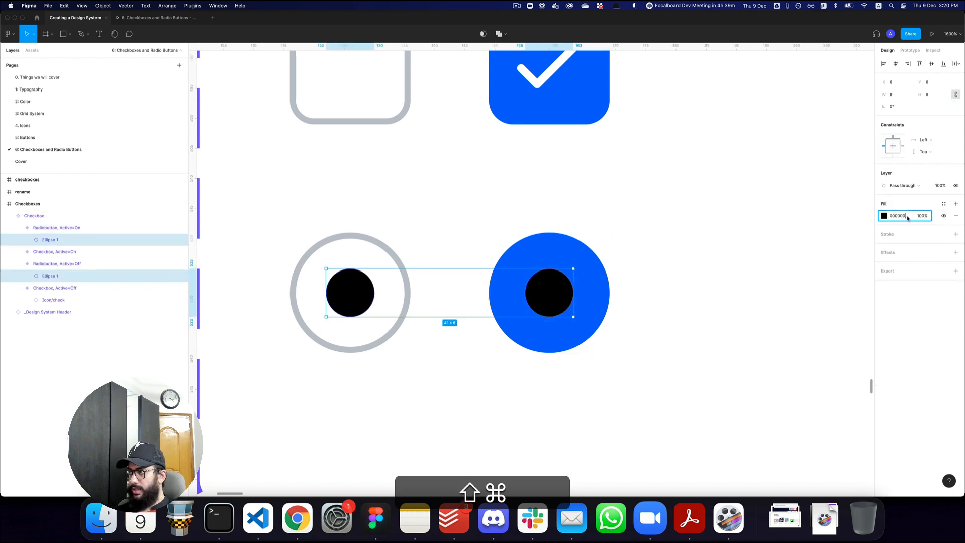
text(ff)
key(Tab)
- Shorten the Checkbox variant set to about 92 px high
click(707, 232)
key(z)
alt+click(701, 230)
alt+click(700, 231)
key(space)
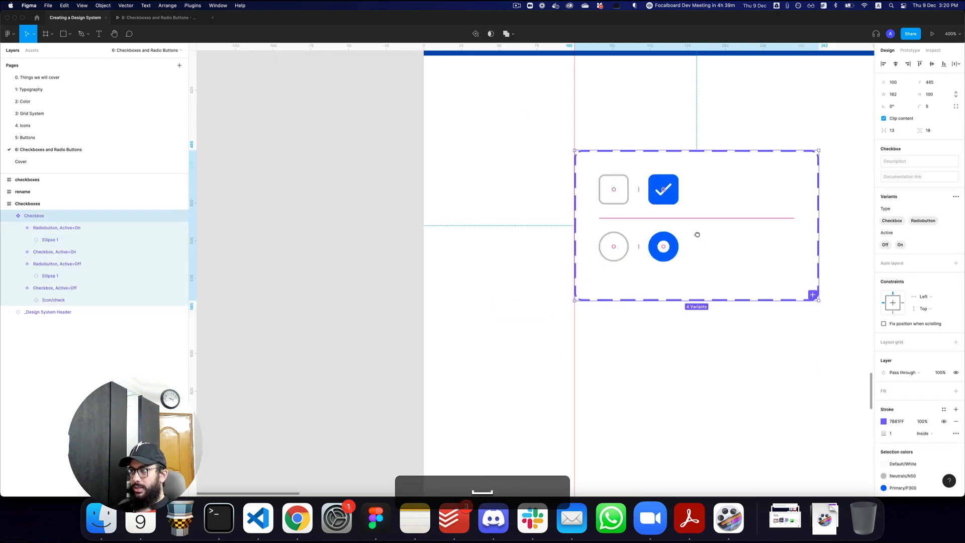
drag(697, 234, 551, 287)
key(z)
alt+click(641, 285)
scroll(641, 284, right, 3)
- Rename the Checkbox component set to _checkbox_radio
key(super+r)
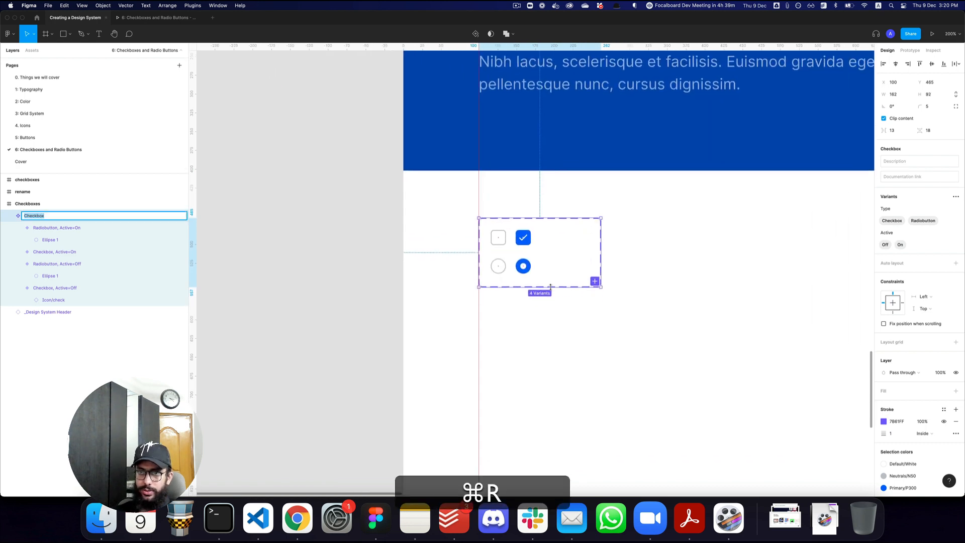
key(shift+super+Left)
text(_)
key(shift+Right)
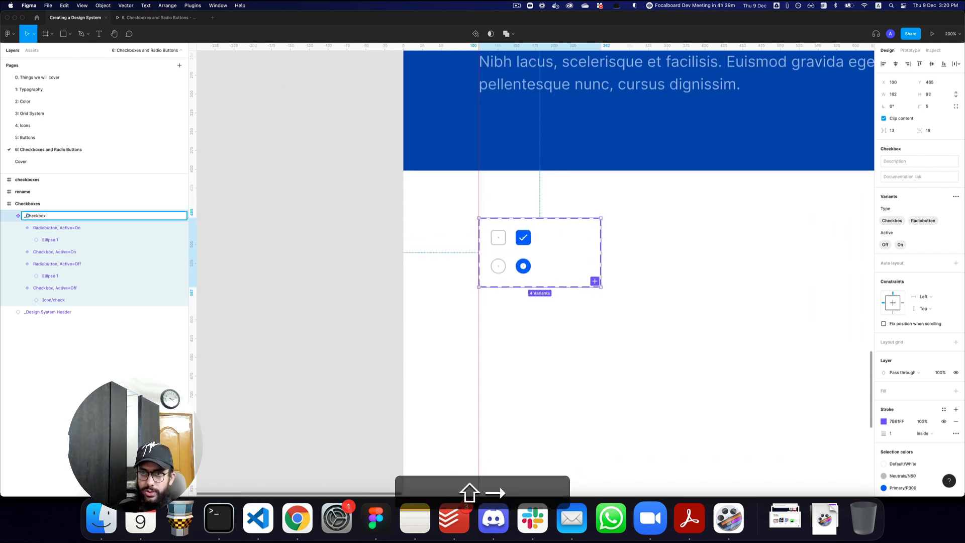
text(c)
key(super+Right)
text(_radio)
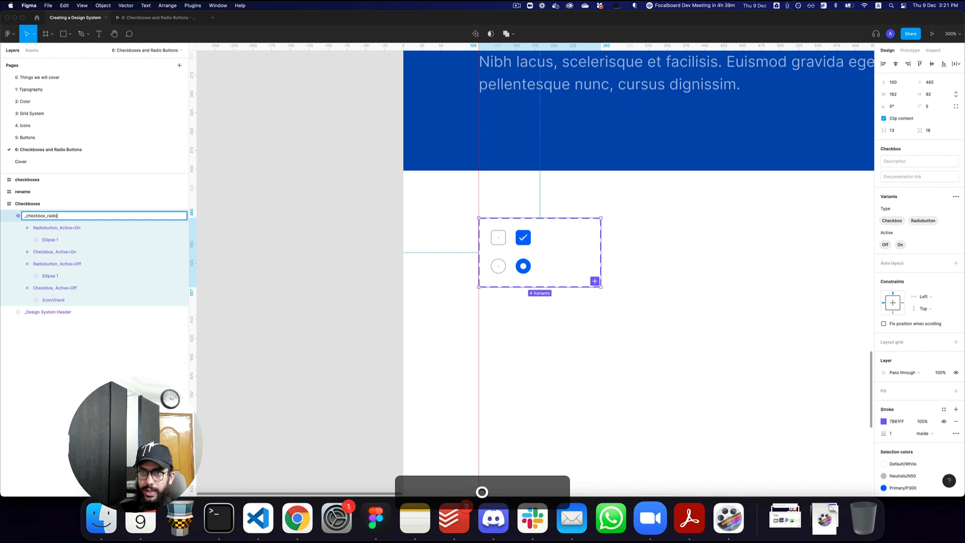
key(Return)
click(638, 275)
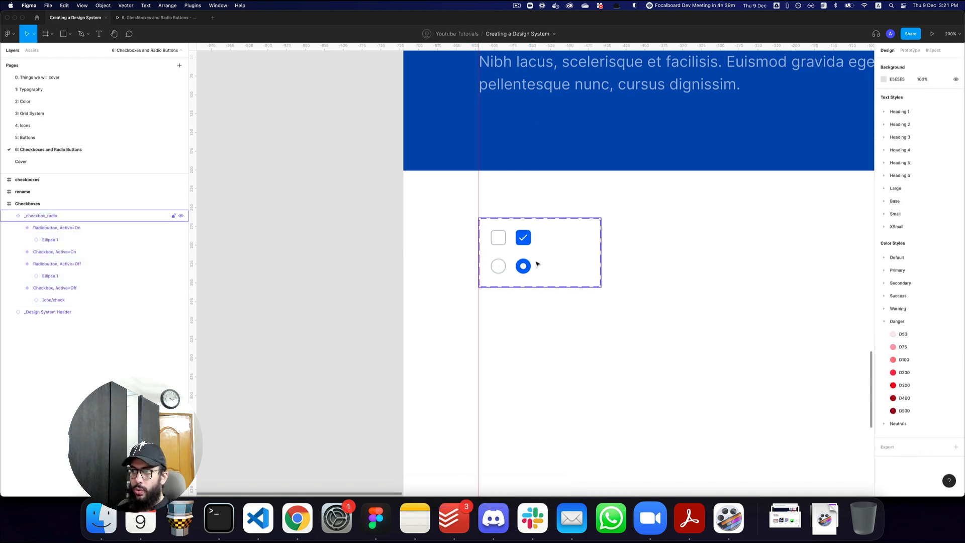
- Place an instance of the inactive checkbox below the component set, aligned with the vertical guide
click(521, 256)
key(space)
drag(556, 260, 493, 232)
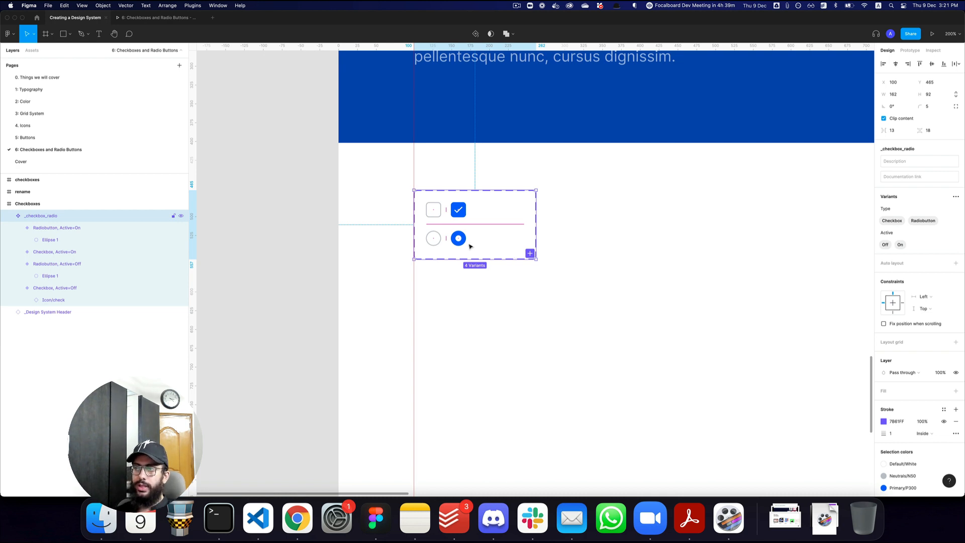
click(433, 238)
click(433, 210)
drag(433, 210, 421, 322)
key(z)
click(443, 326)
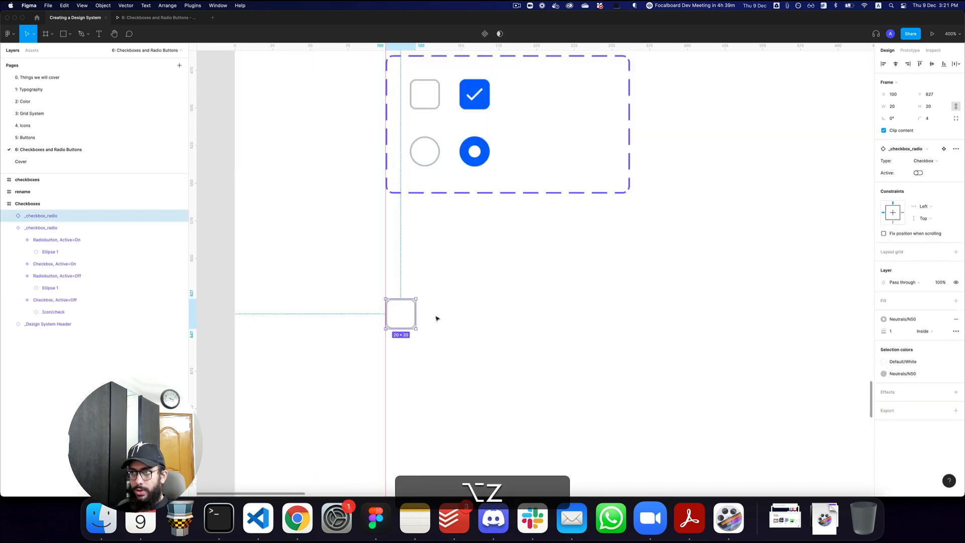
- Add the text "Checkbox label" beside the checkbox instance and name its layer Label
key(t)
click(436, 318)
text(C)
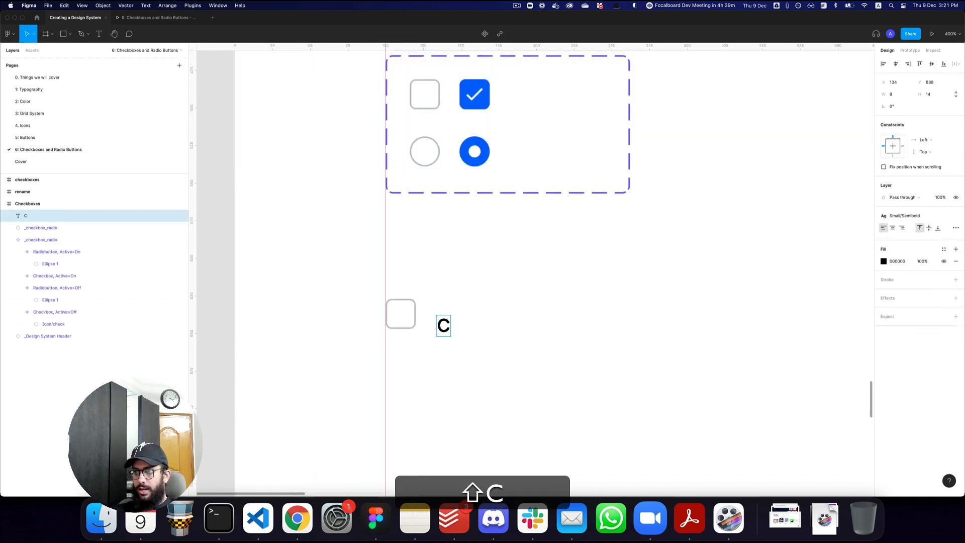
text(heckbox L)
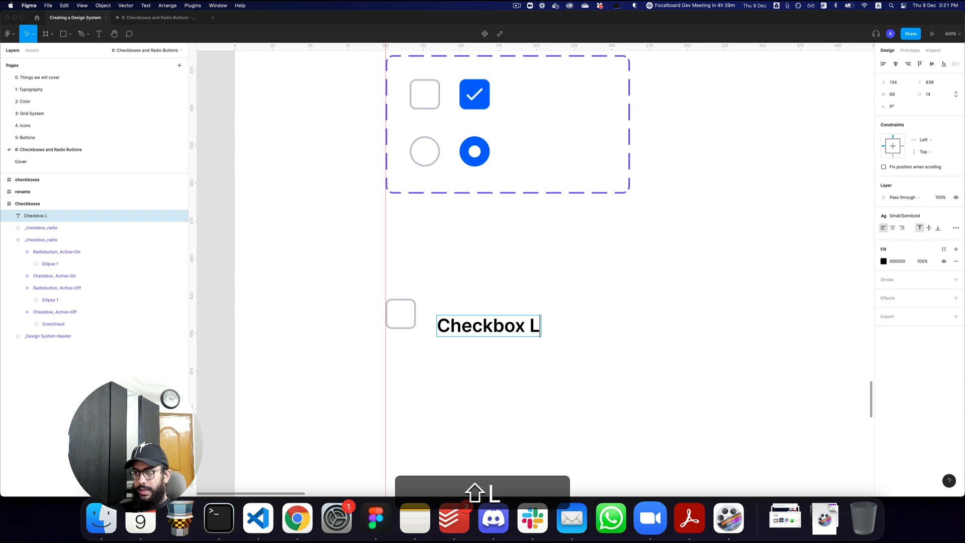
text(abel)
key(Escape)
key(super+r)
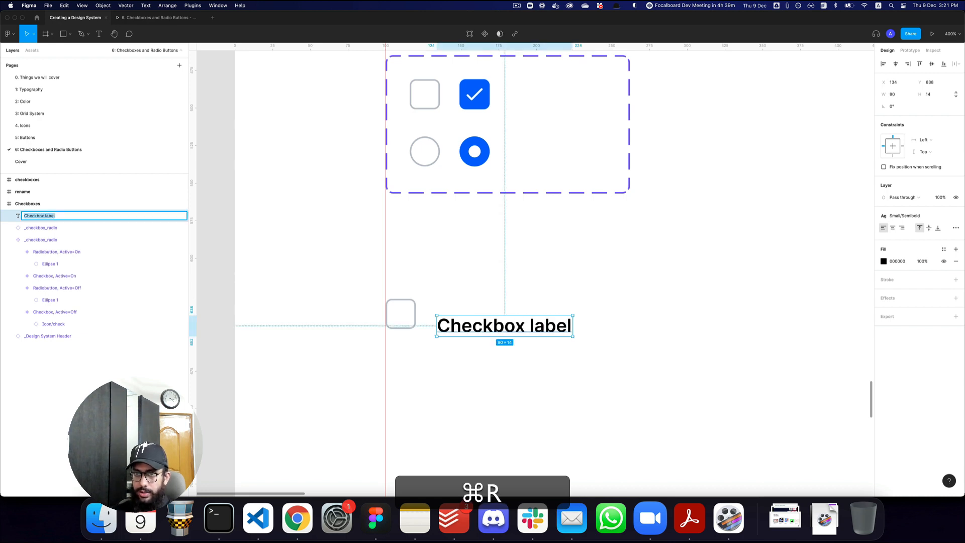
text(Label)
key(Return)
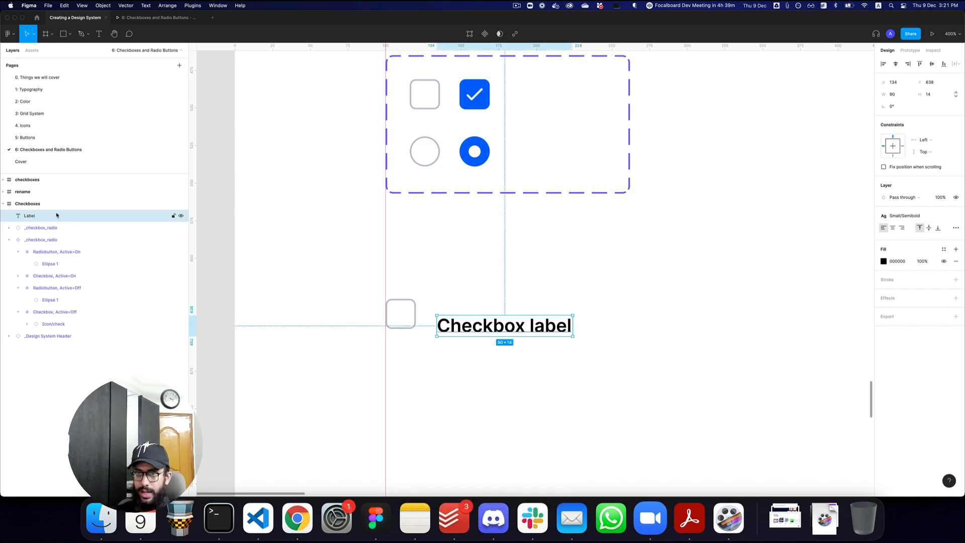
- Wrap the checkbox instance and its label in a horizontal auto layout, vertically centred with 8 px spacing
key(v)
shift+click(401, 314)
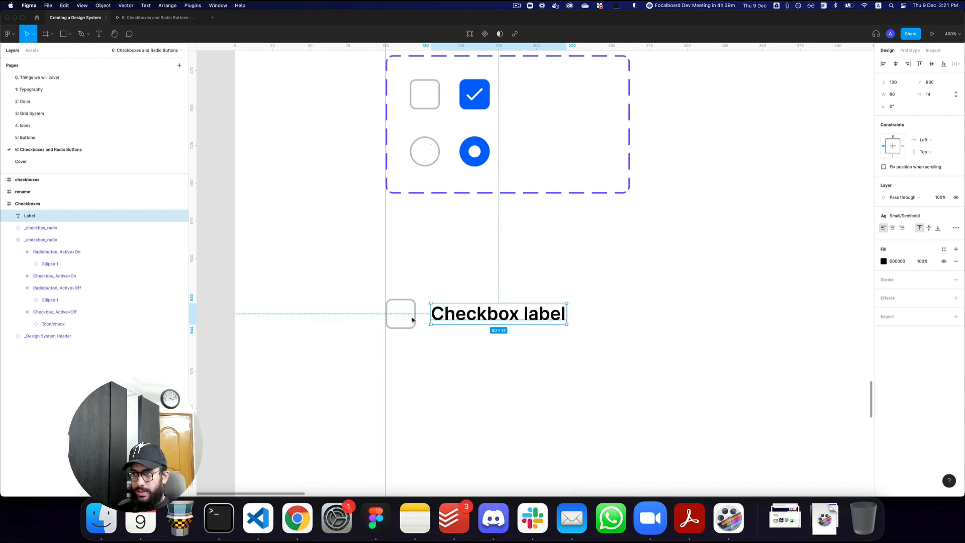
key(shift+a)
click(956, 161)
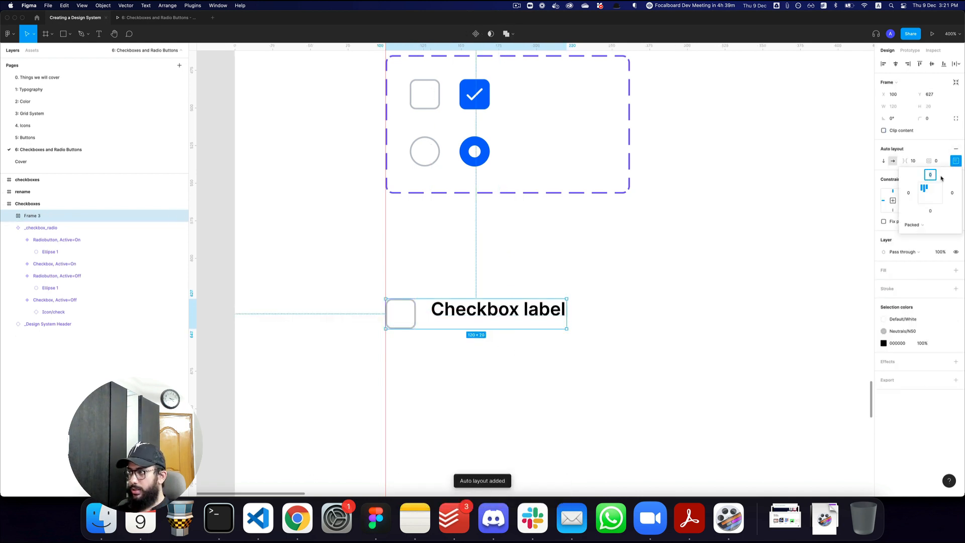
click(921, 193)
click(913, 162)
text(8)
key(Return)
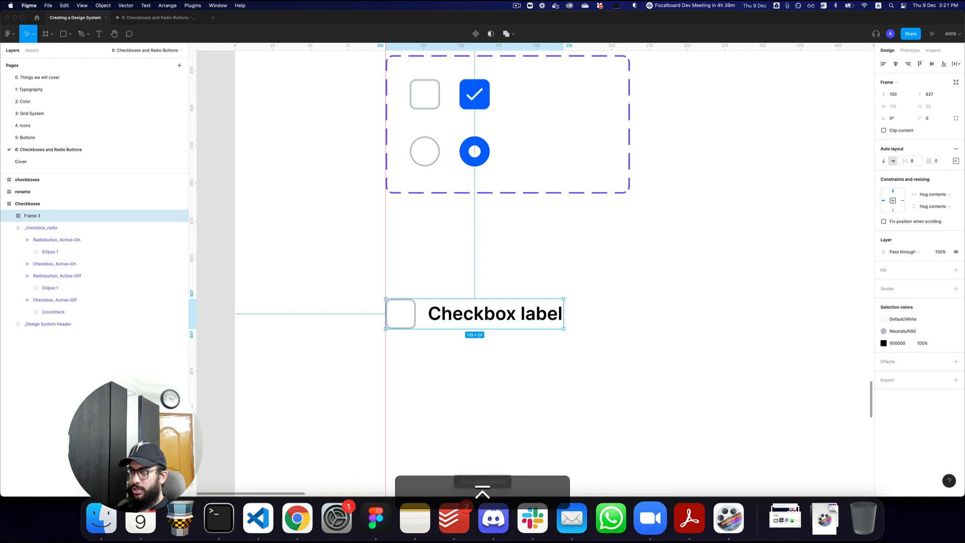
- Check the available text styles for the checkbox label
super+click(512, 315)
click(916, 189)
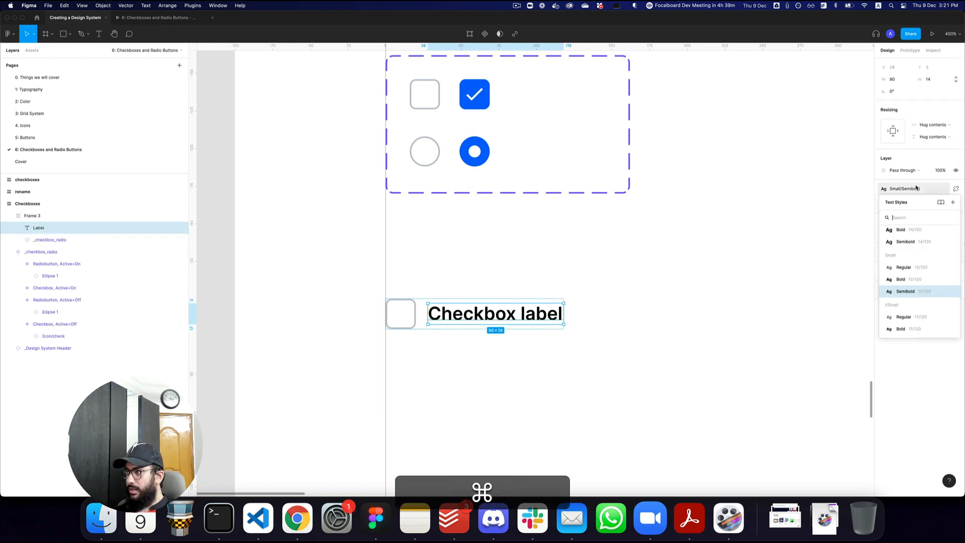
click(806, 211)
click(627, 277)
- Turn the labelled checkbox frame into a component and name it Checkbox/Small
click(507, 319)
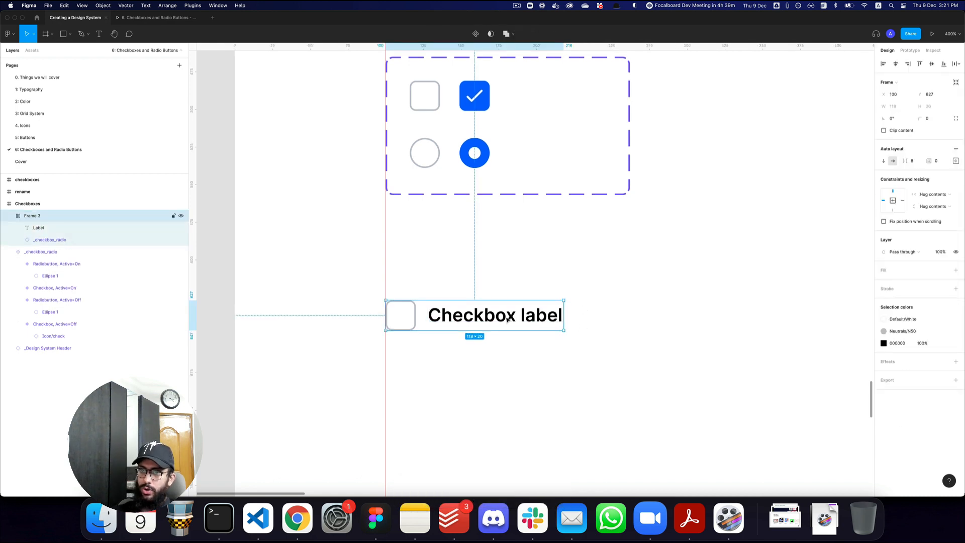
key(alt+super+k)
key(alt+super+r)
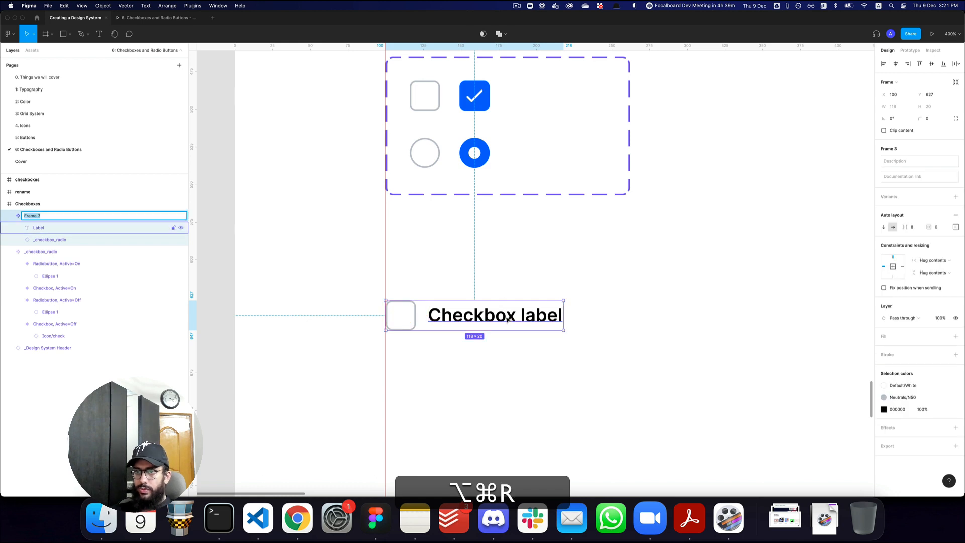
key(shift+super+r)
text(Chec)
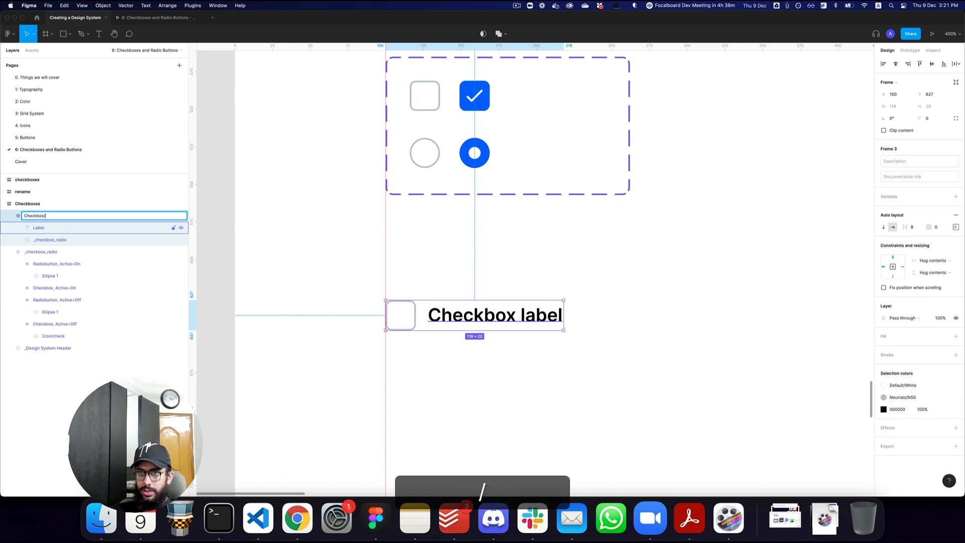
text(kbox/)
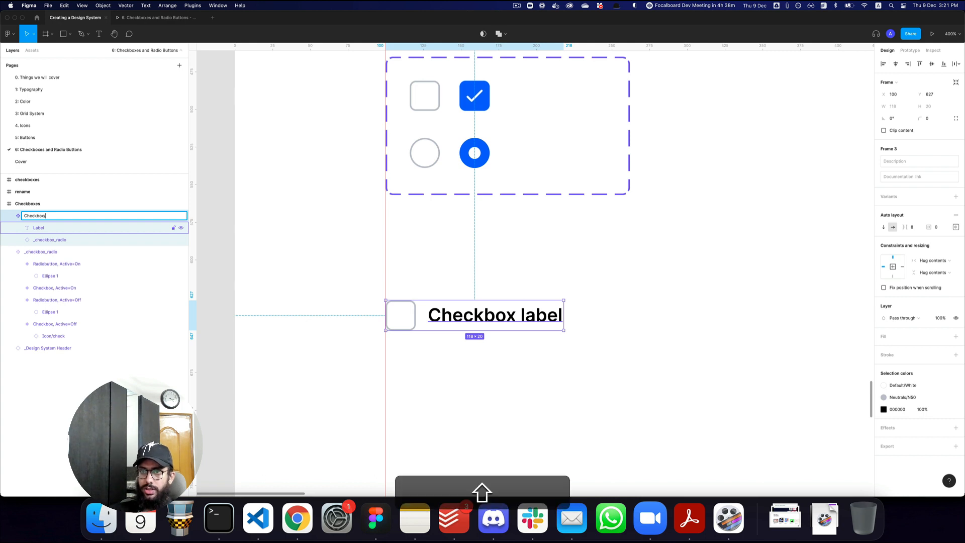
key(shift+BackSpace)
text(/Small)
key(Return)
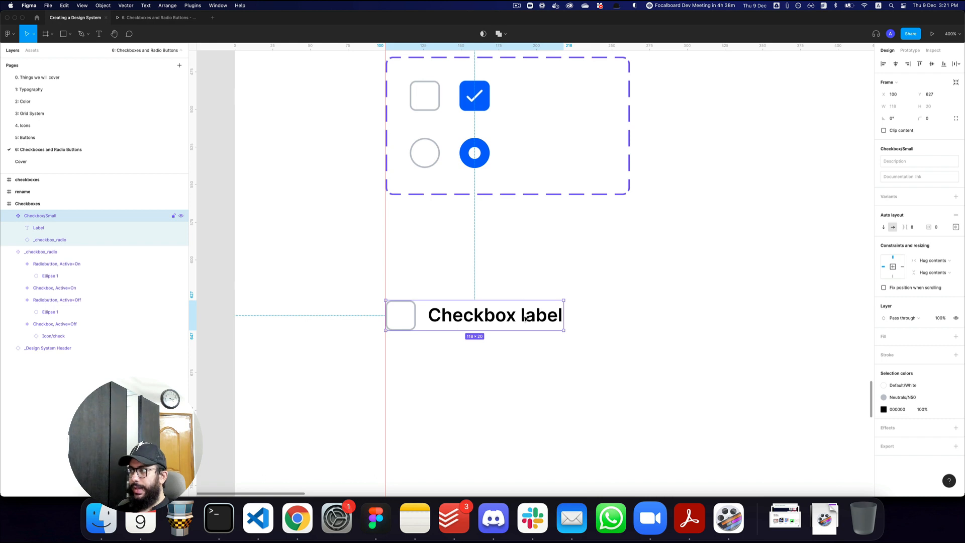
- Add a second variant to the Checkbox/Small component and align the resulting set with the vertical guide
key(alt+shift)
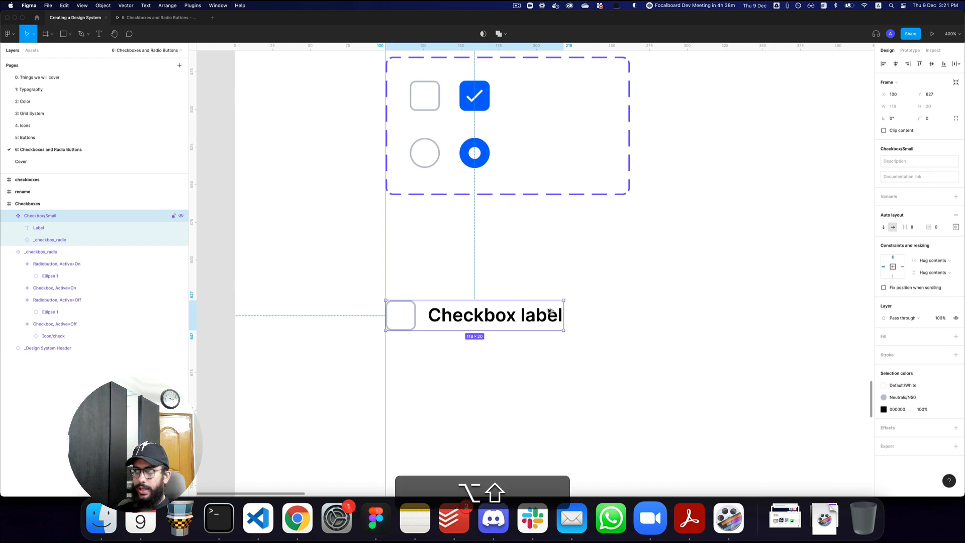
click(956, 197)
click(612, 311)
click(547, 309)
drag(536, 308, 558, 296)
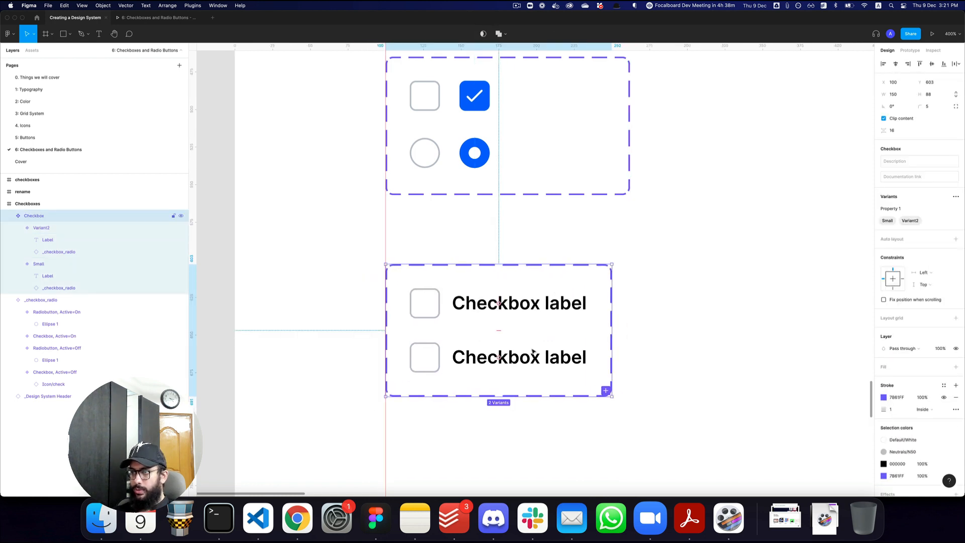
- Set the lower labelled checkbox variant's Property 1 value to Small
click(477, 355)
click(543, 300)
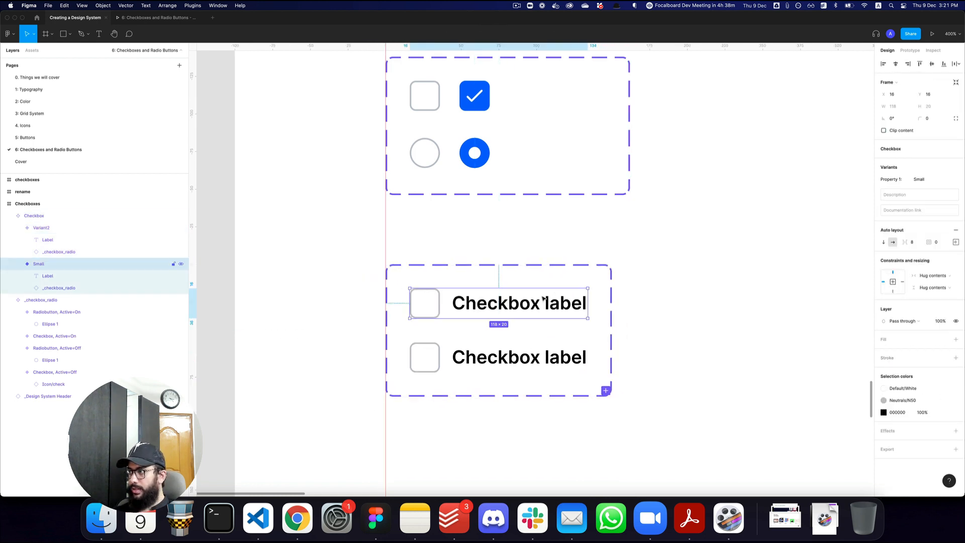
click(555, 363)
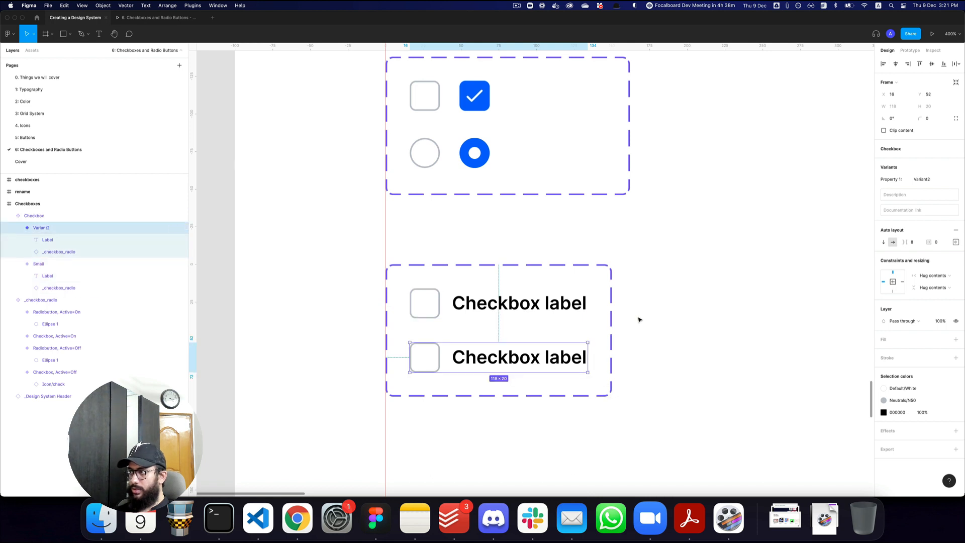
click(931, 179)
text(Small)
key(Return)
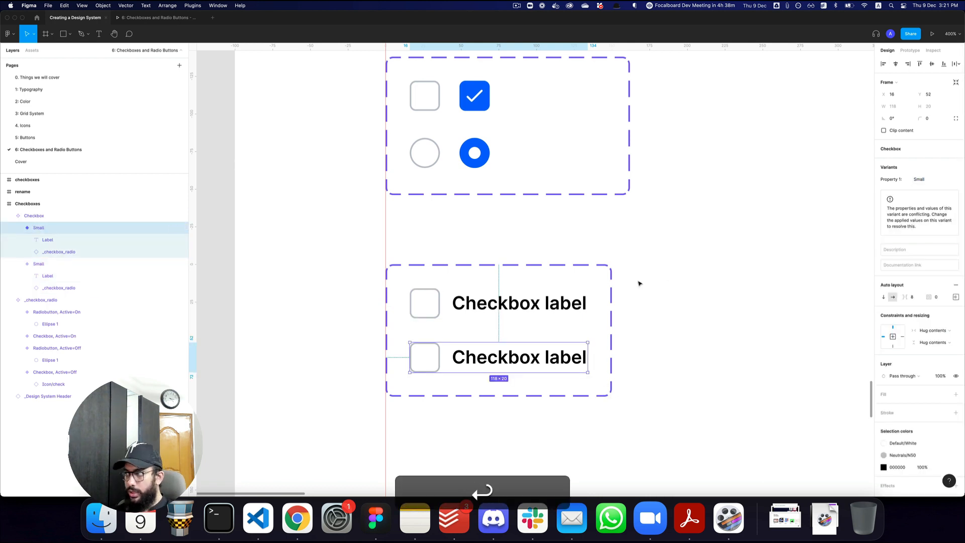
- Rename the Checkbox component set's Property 1 to Size
click(598, 263)
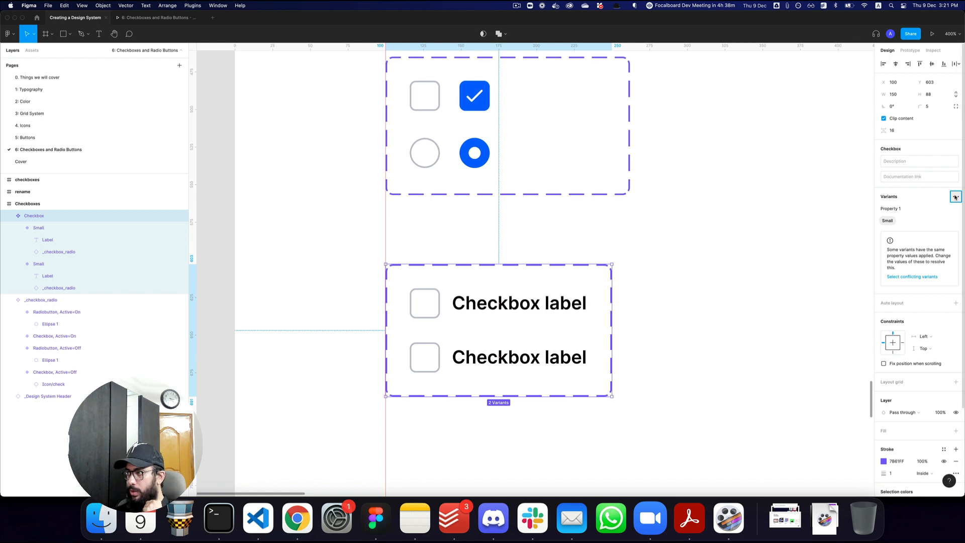
click(955, 197)
click(905, 210)
key(super+a)
text(Size)
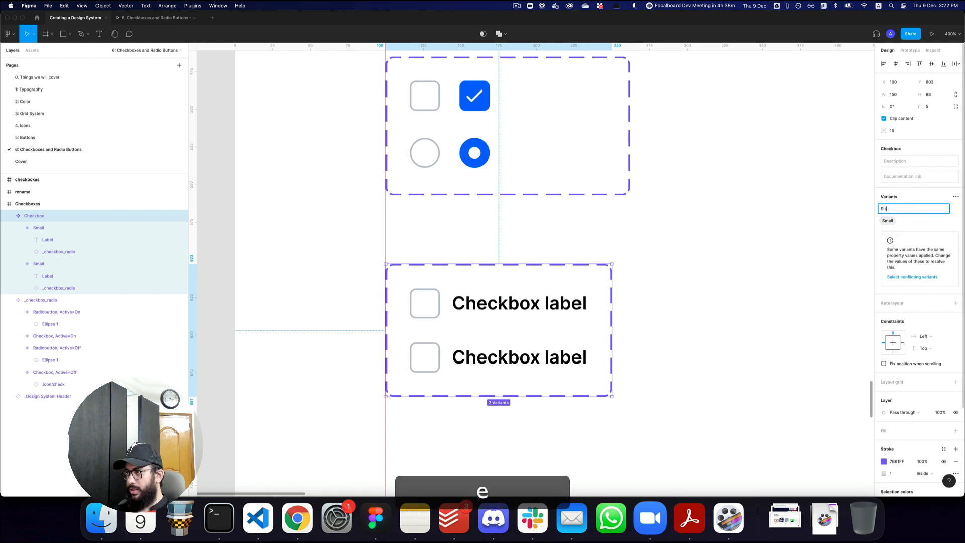
key(Return)
- Add a Type property with the value Checkbox to the Checkbox set and place it above Size
click(954, 197)
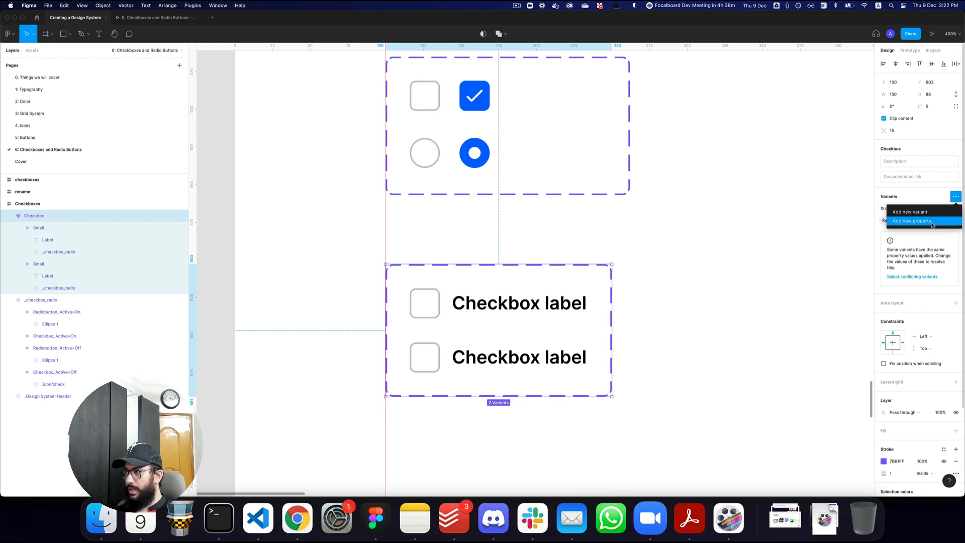
click(912, 216)
text(Type)
key(Return)
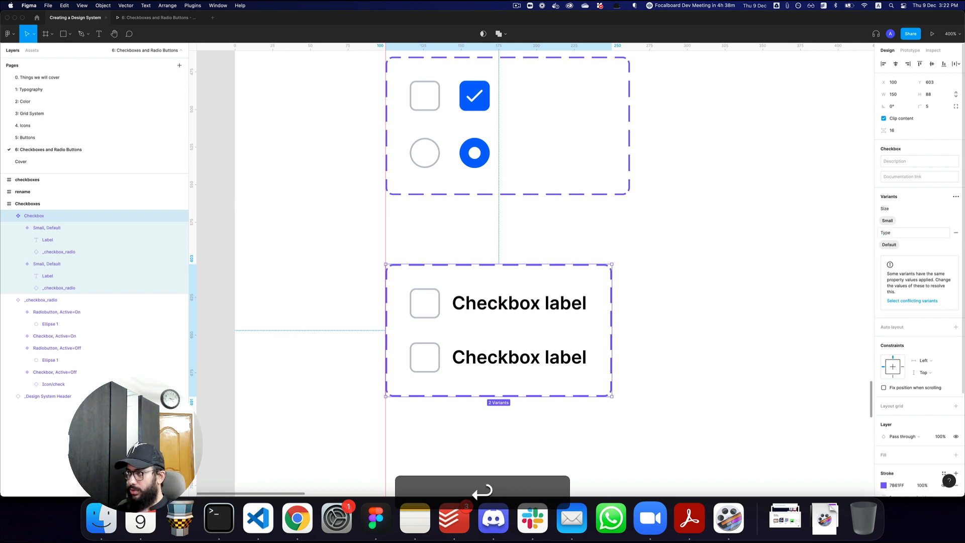
double_click(889, 245)
text(Checkbox)
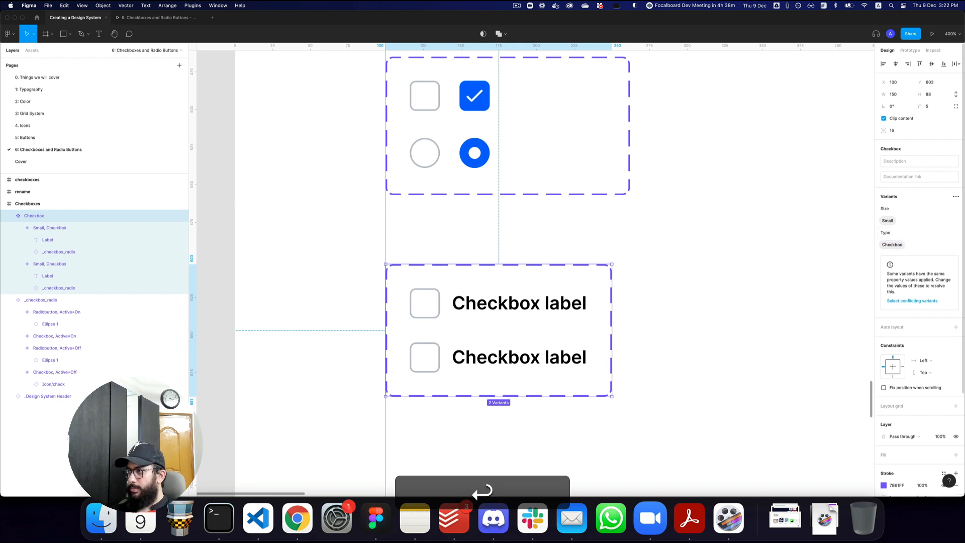
drag(888, 244, 888, 207)
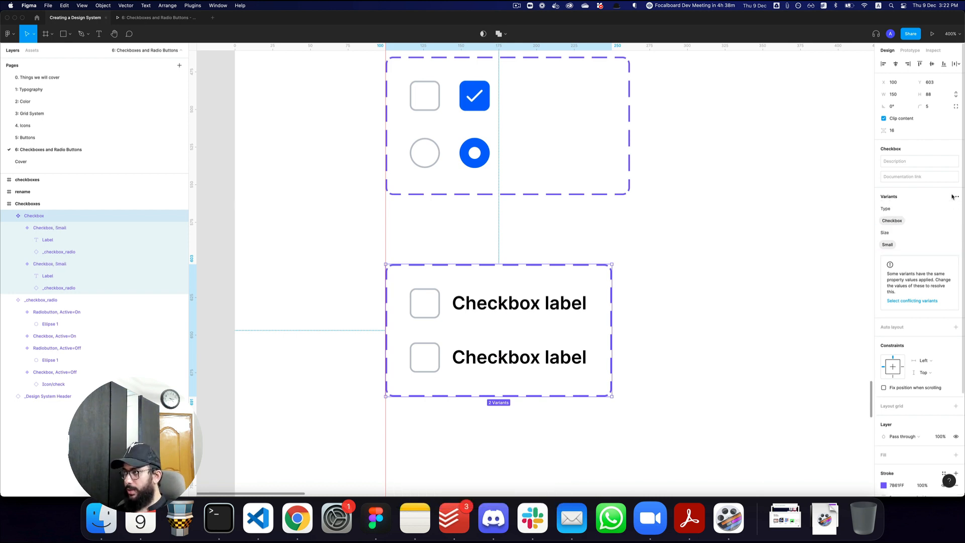
- Add an Active property with the value Off to the Checkbox component set
click(955, 196)
click(941, 220)
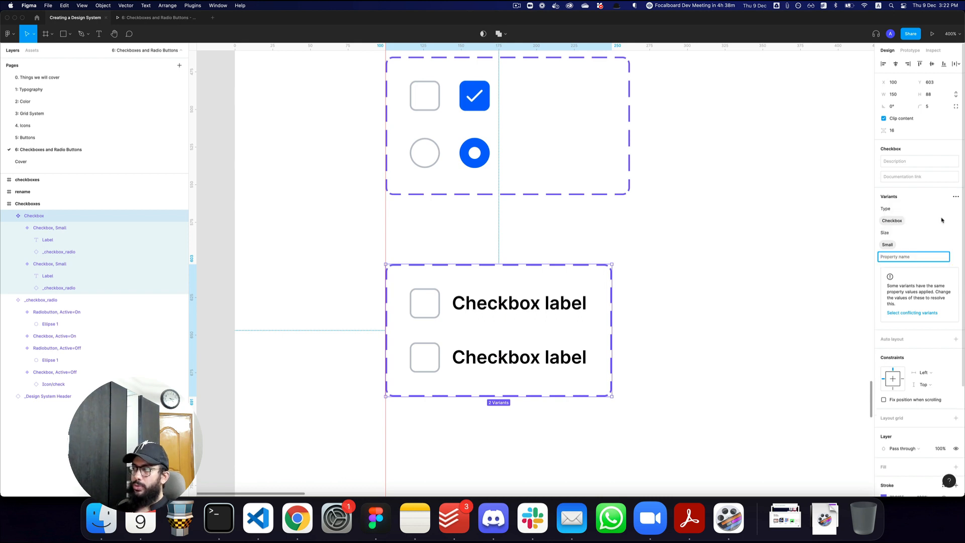
text(Active)
key(Return)
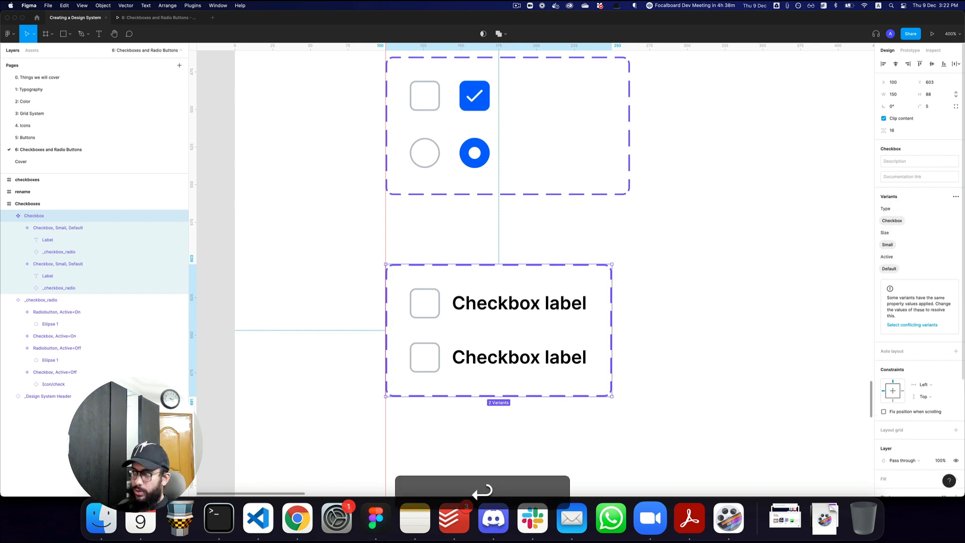
double_click(889, 269)
text(O)
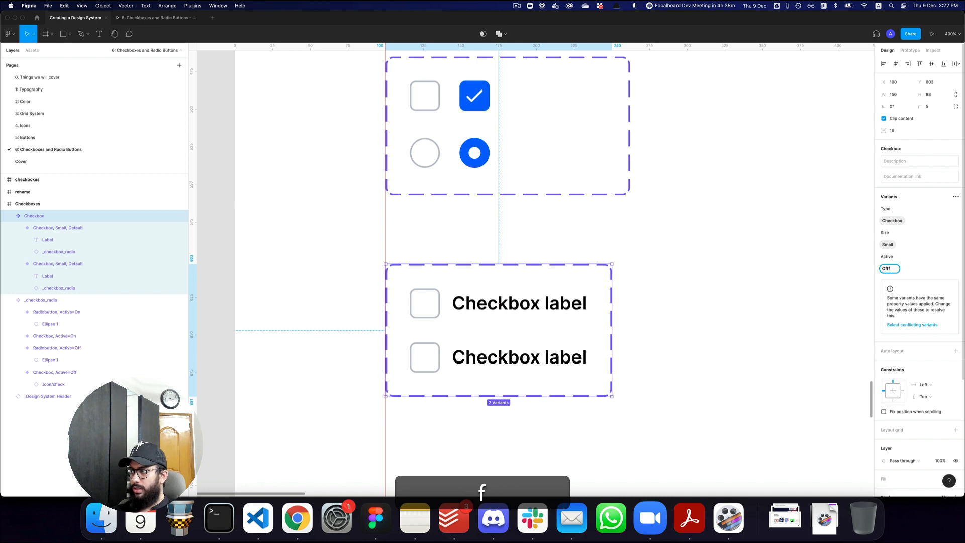
text(ff)
key(Return)
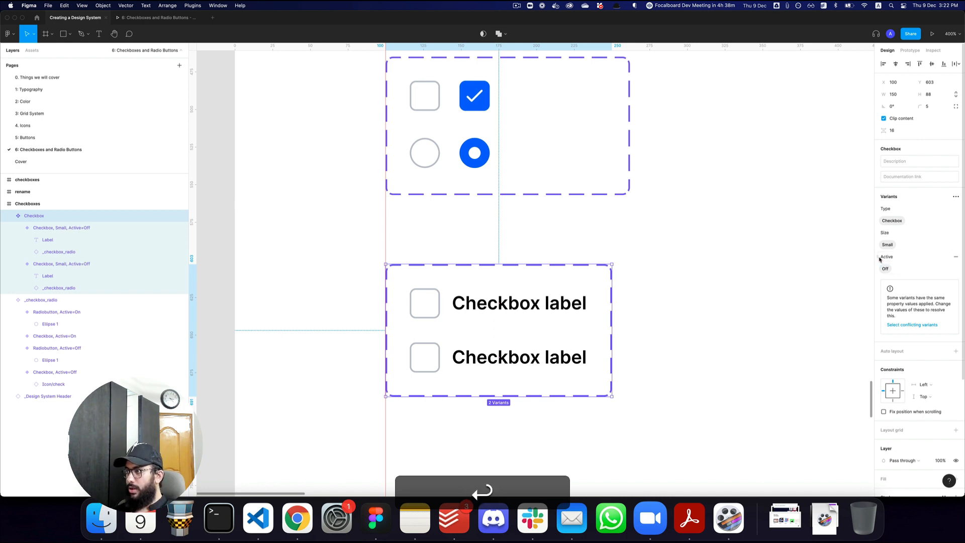
- Add a Label property with the value On to the Checkbox component set
click(957, 197)
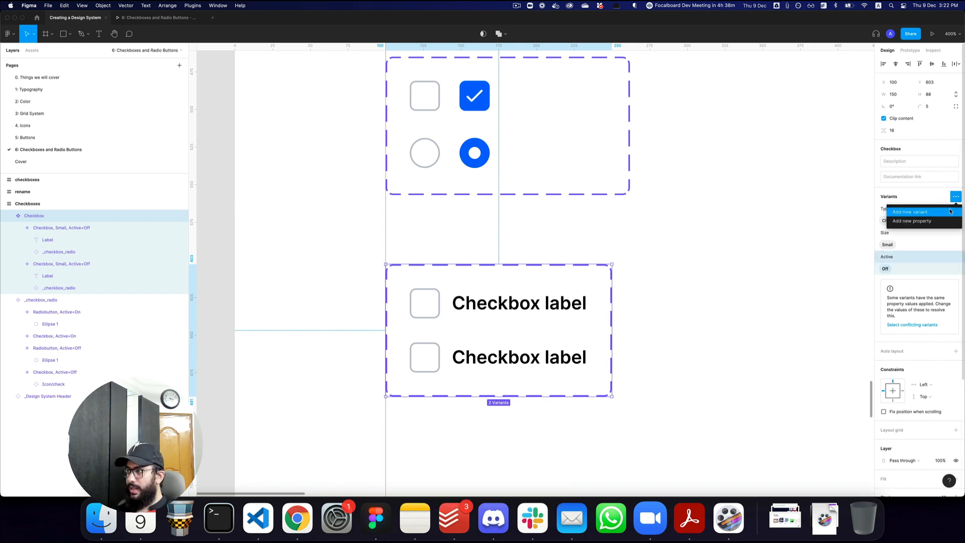
click(943, 220)
text(Label)
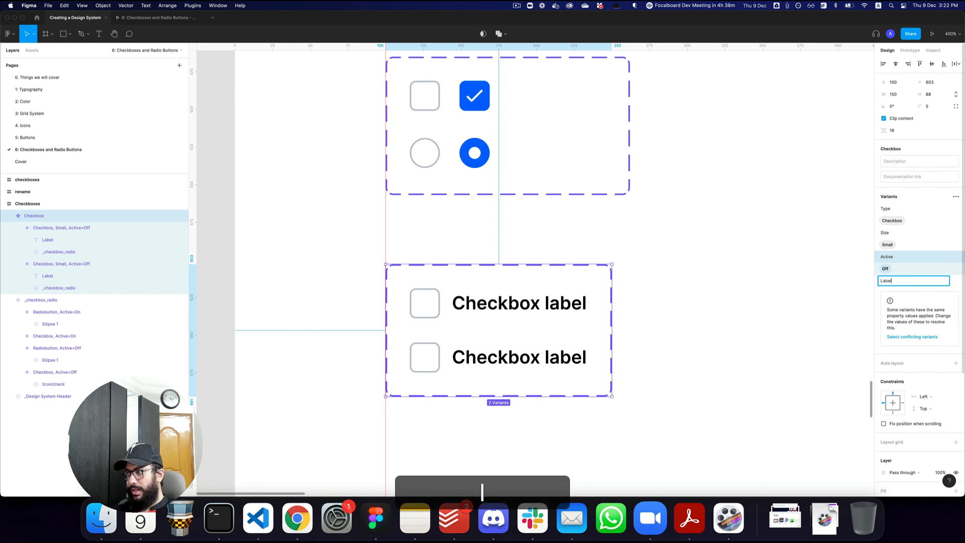
key(Return)
text(On)
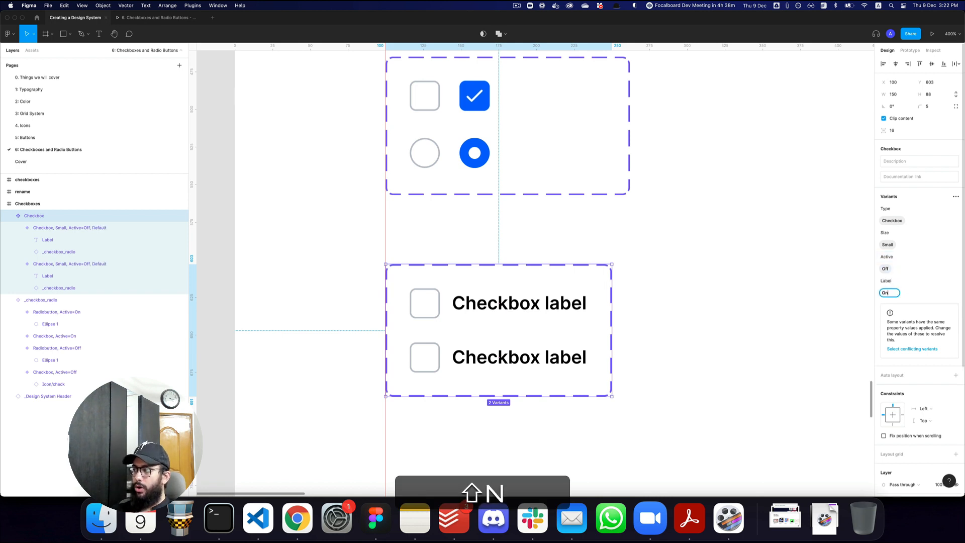
key(Return)
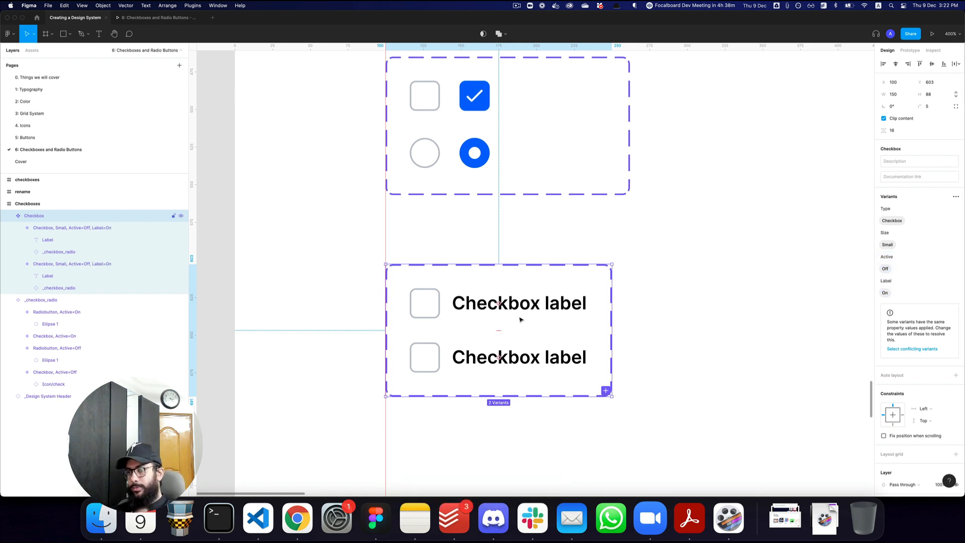
- Switch the lower variant's nested checkbox to active and set that variant's Active property to On
click(417, 356)
click(417, 356)
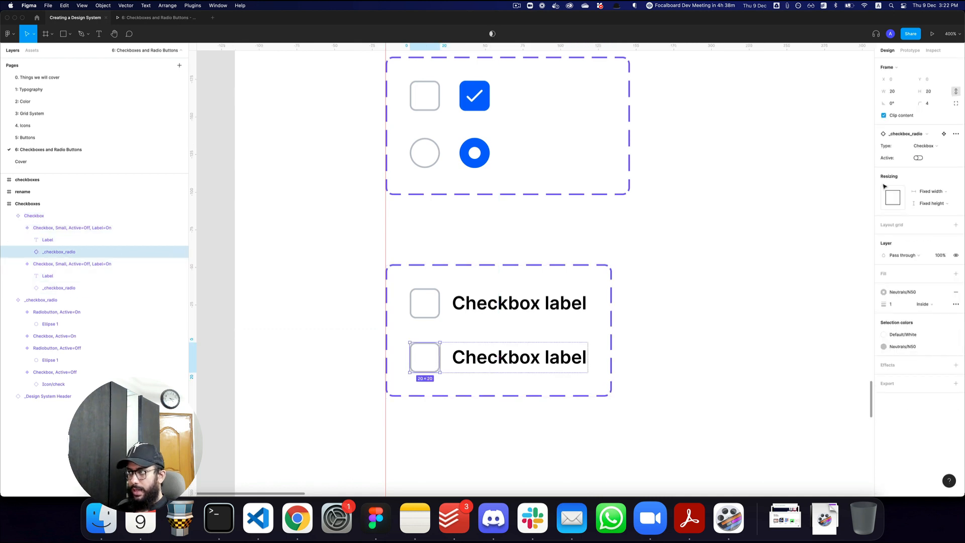
click(920, 158)
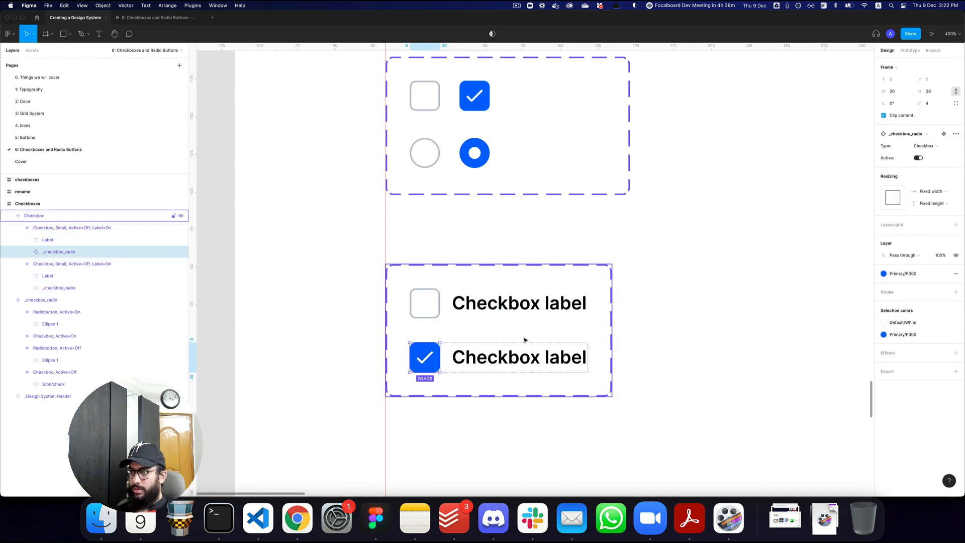
click(530, 334)
click(531, 355)
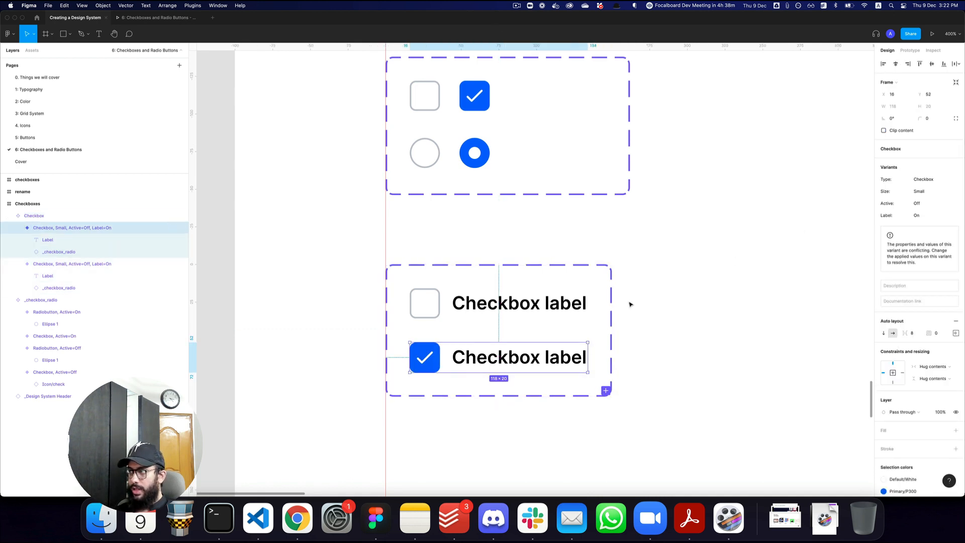
click(924, 204)
text(On)
key(Return)
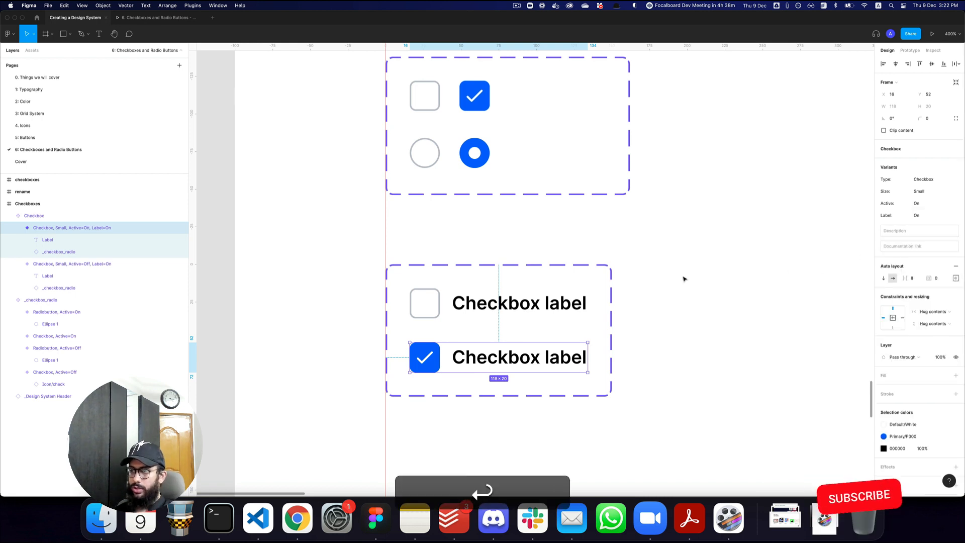
- Enlarge the Checkbox component set frame to about 509 × 209 to make room for more variants
click(601, 303)
key(z)
alt+click(601, 301)
key(space)
drag(601, 300, 520, 236)
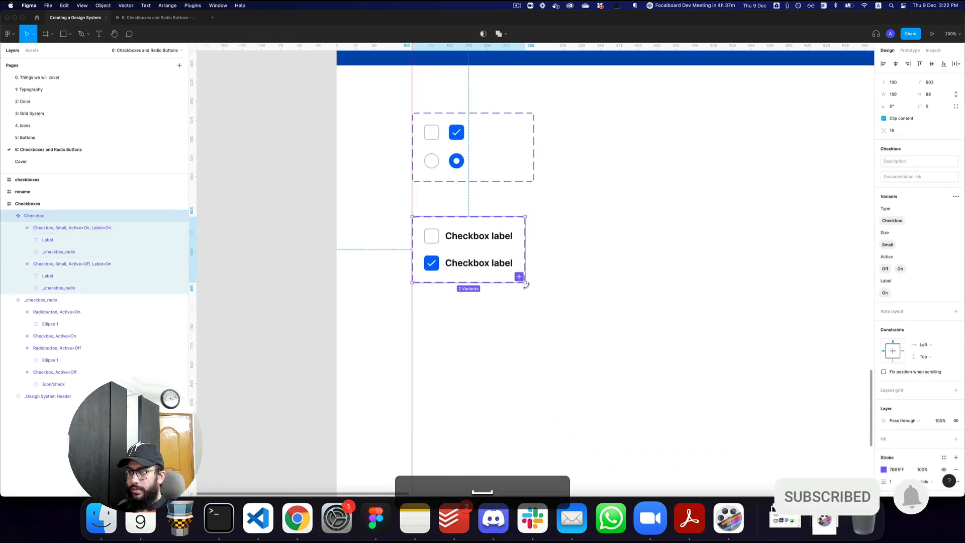
drag(525, 283, 796, 373)
key(v)
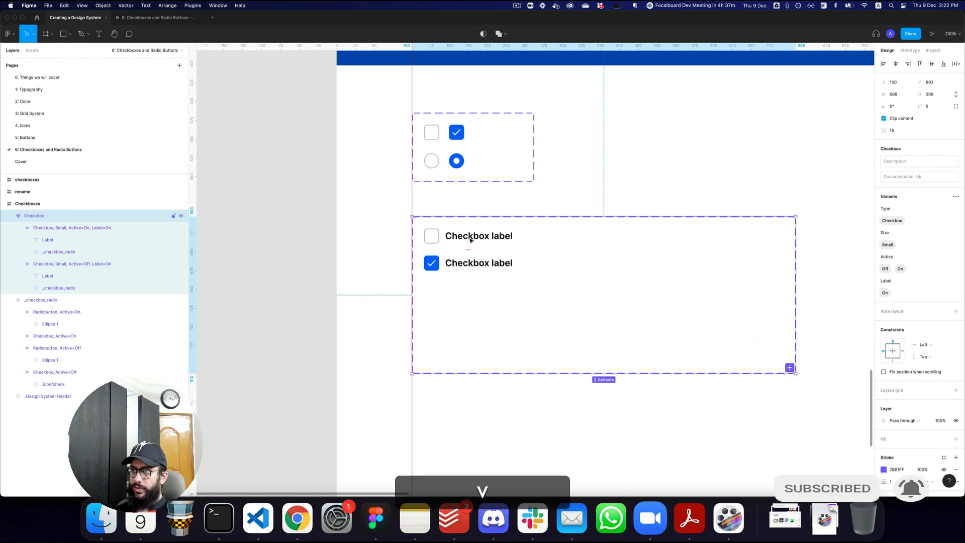
- Duplicate the two small checkbox variants directly below and set the copies' Label property to Off
key(shift+z)
click(510, 250)
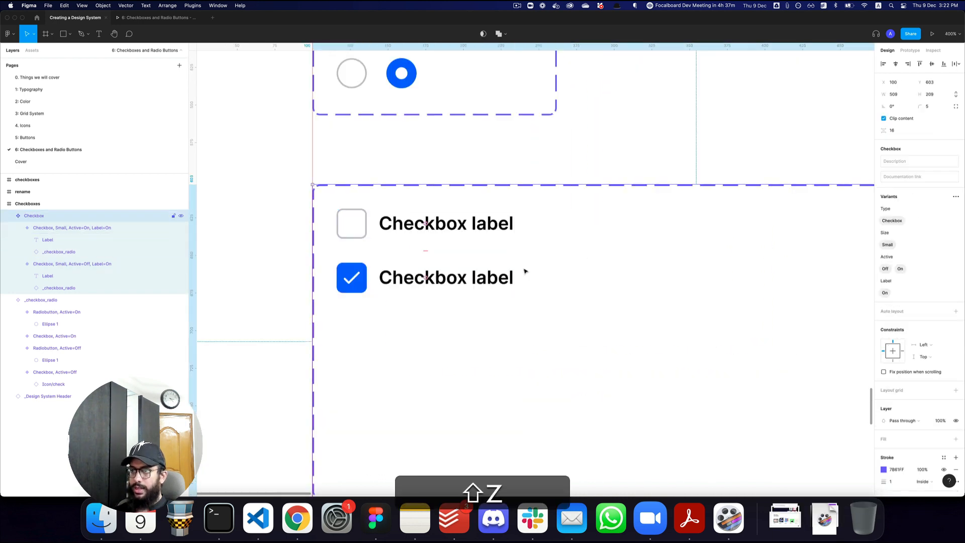
click(496, 276)
shift+click(476, 234)
drag(476, 324, 476, 432)
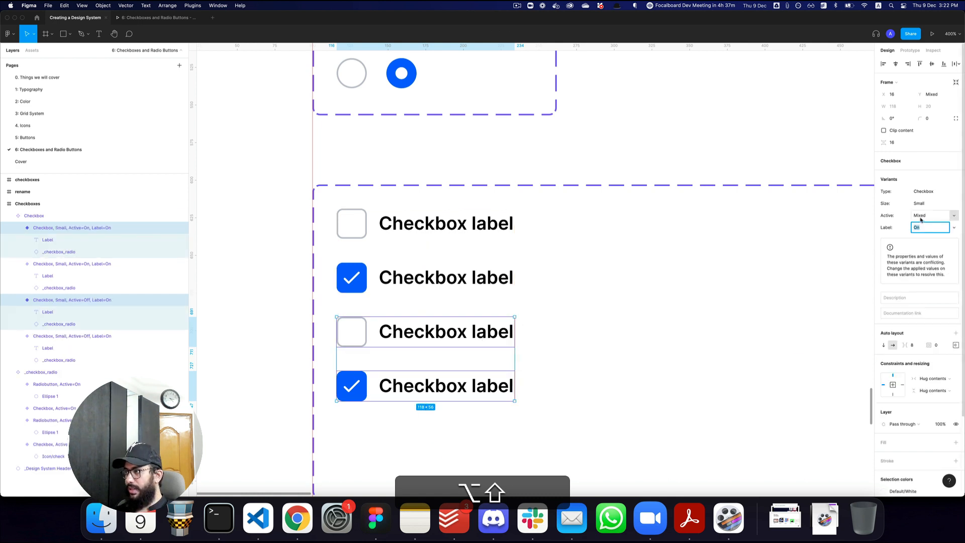
text(Off)
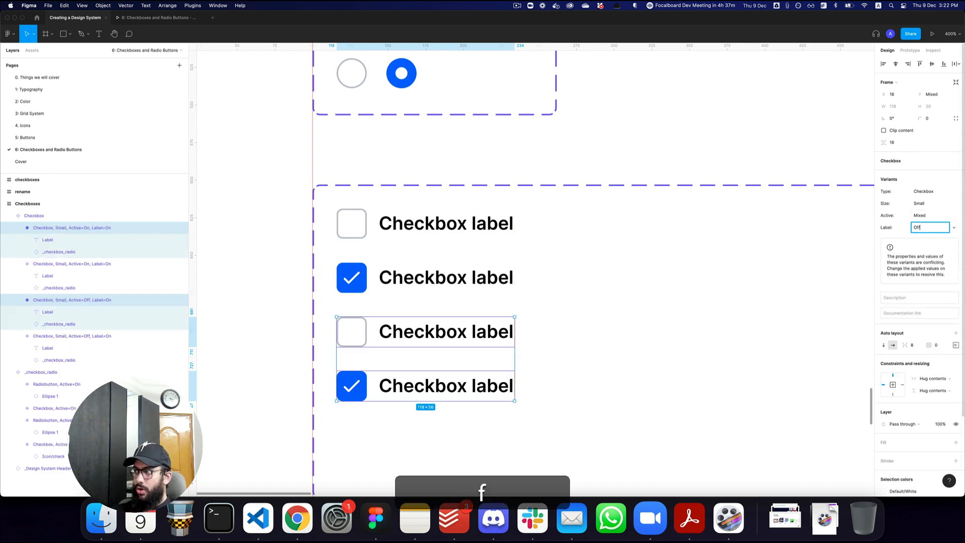
key(Return)
- Hide the label text in the two Label=Off checkbox variants
scroll(432, 307, down, 1)
click(432, 307)
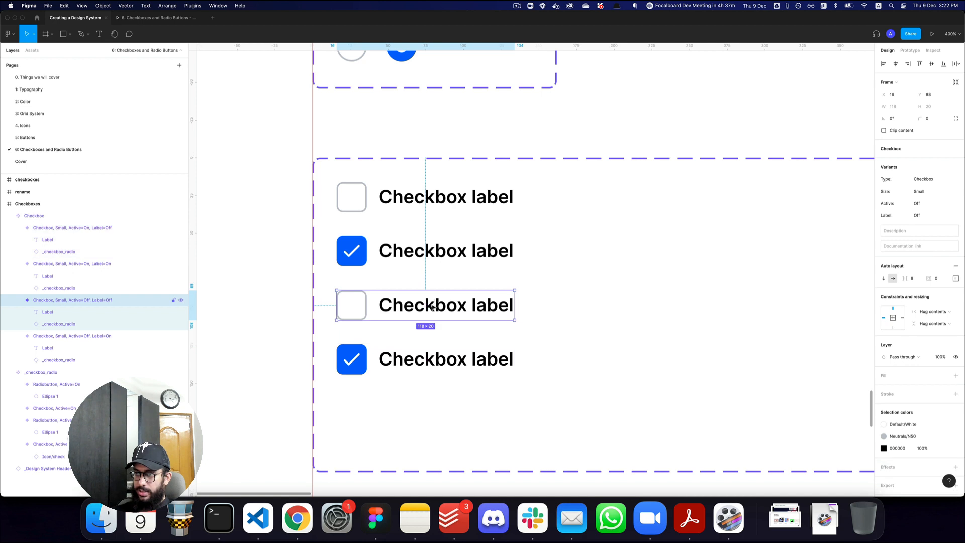
double_click(432, 307)
shift+click(415, 360)
key(shift+super+h)
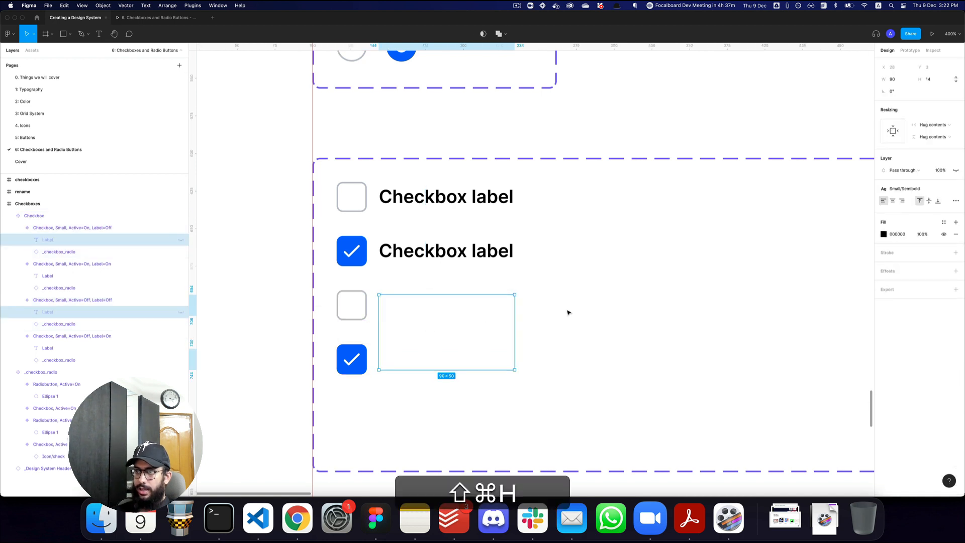
click(568, 313)
- Collapse the layers nested in the component sets and select all four checkbox variants
key(v)
double_click(353, 358)
key(z)
alt+click(382, 311)
shift+click(373, 311)
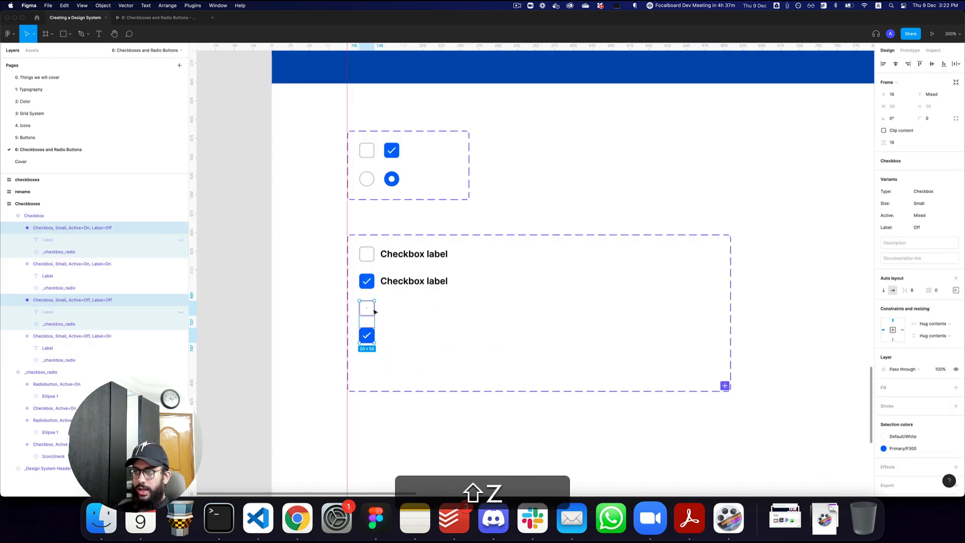
shift+click(394, 283)
click(395, 255)
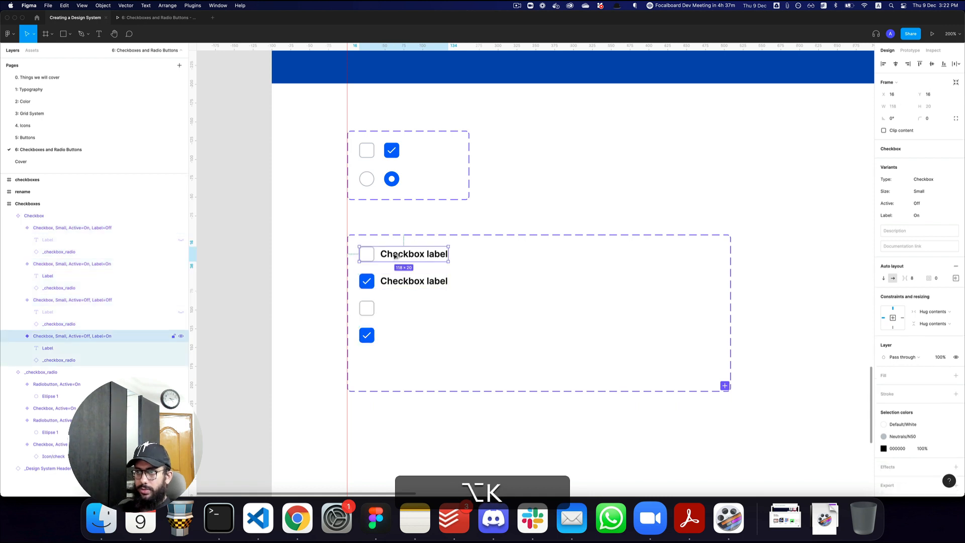
key(alt+l)
shift+click(184, 229)
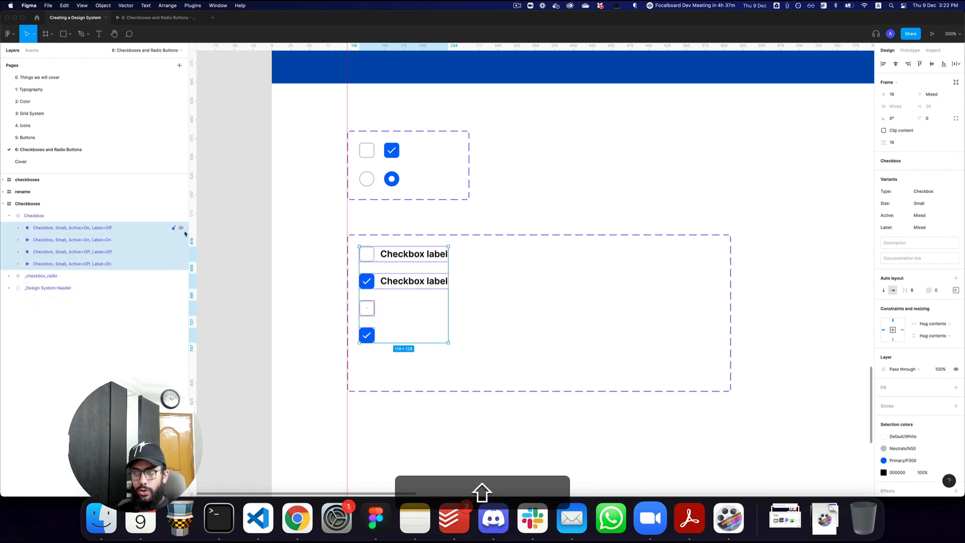
- Widen the Checkbox component set frame further by extending its right edge
click(729, 366)
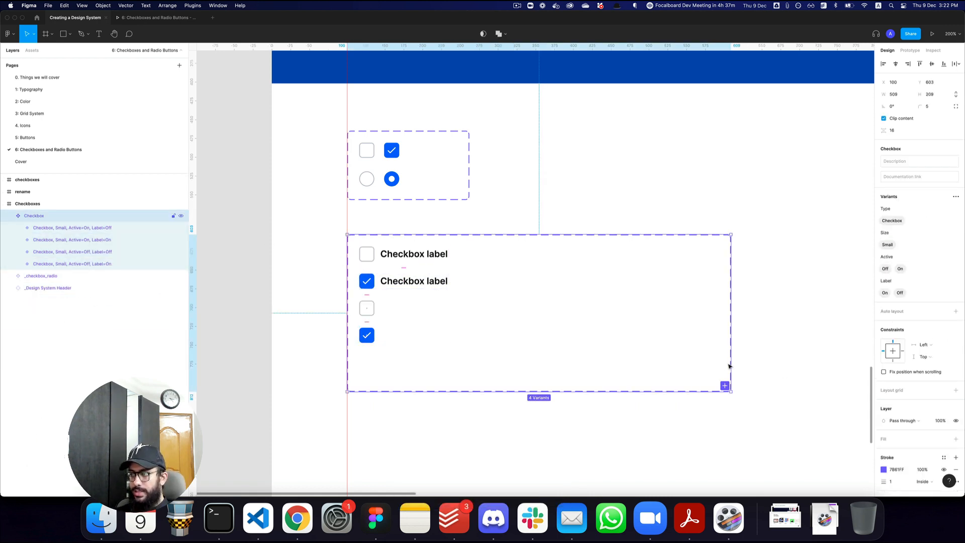
scroll(730, 366, down, 3)
drag(729, 365, 814, 357)
key(z)
click(442, 346)
- Duplicate the four small checkbox variants to their right and set the copies' Size property to Medium
click(408, 269)
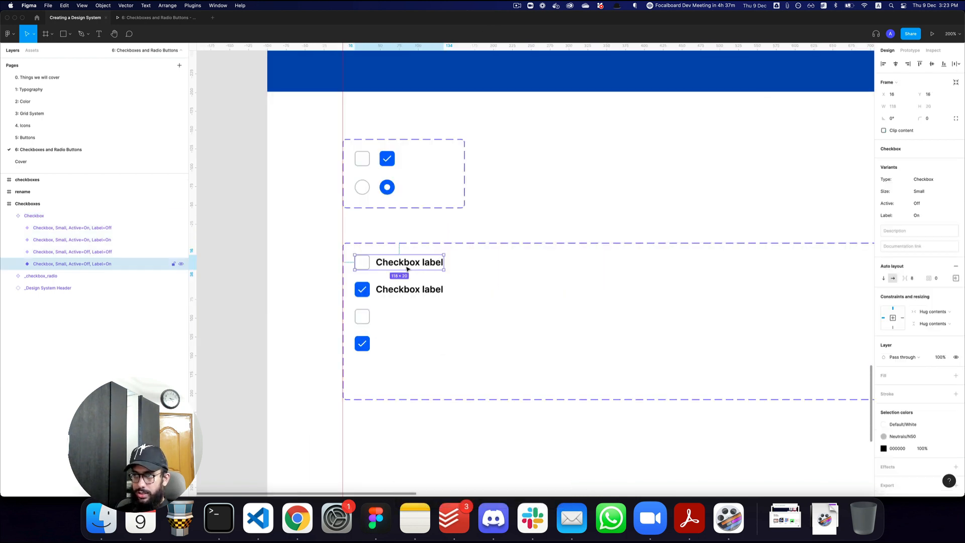
shift+click(387, 289)
shift+click(362, 316)
shift+click(362, 345)
drag(363, 345, 475, 345)
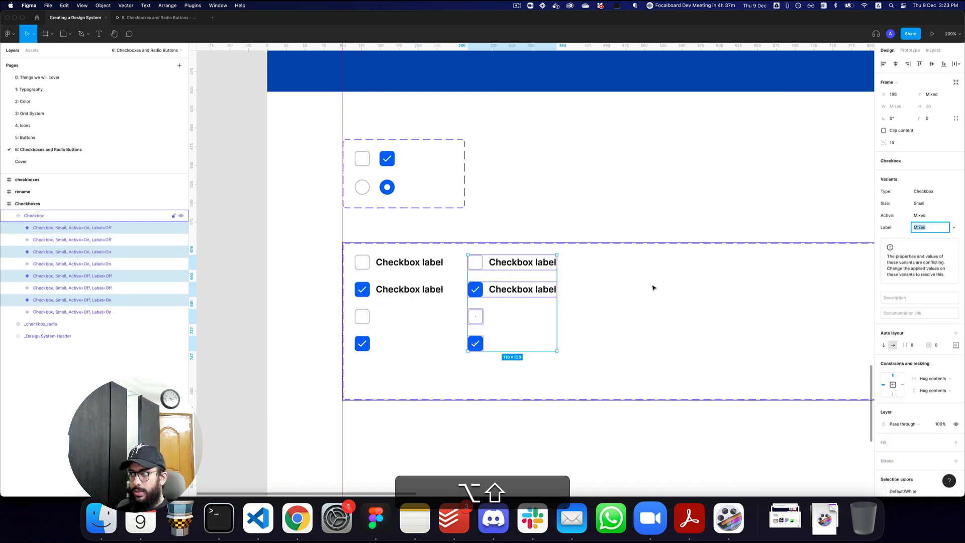
click(928, 202)
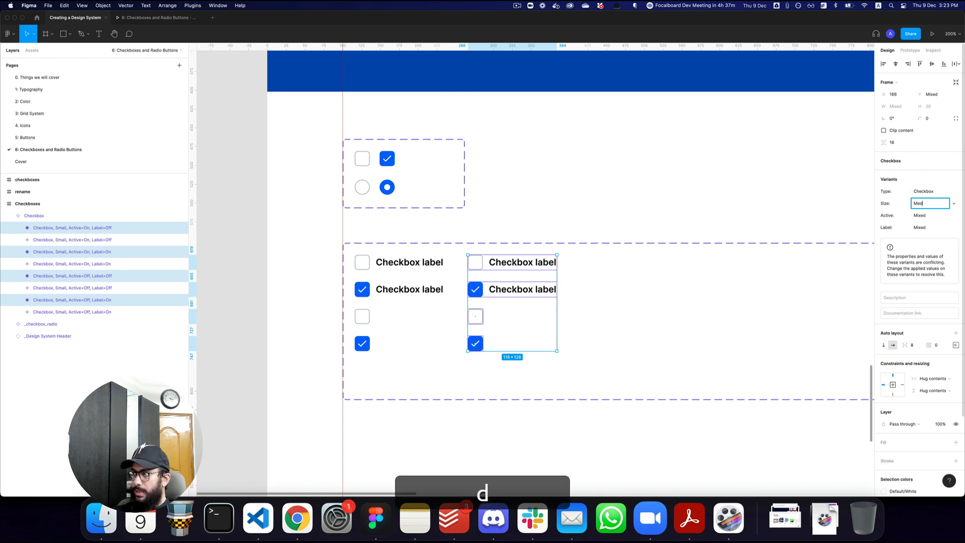
key(Return)
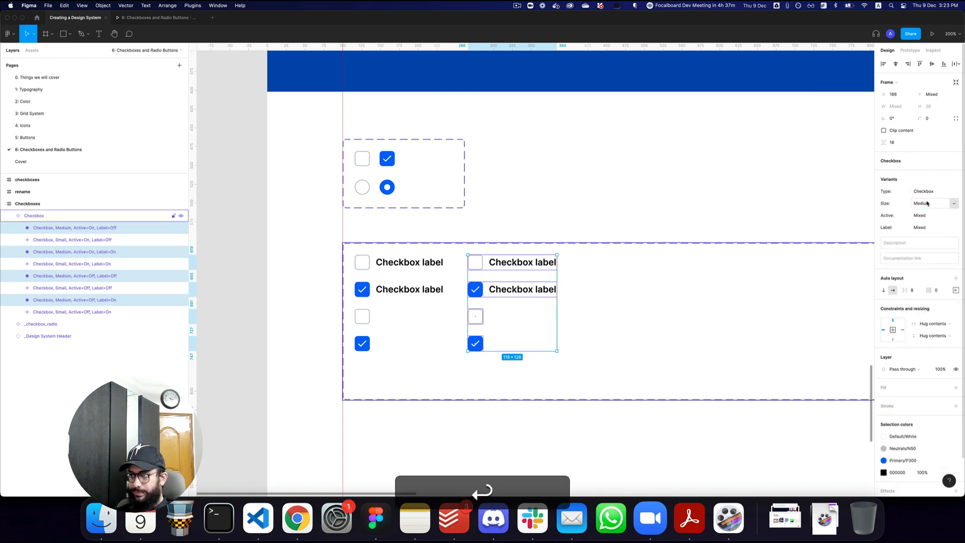
- Scale the four _checkbox_radio instances in the medium variants to a width of 24
double_click(476, 262)
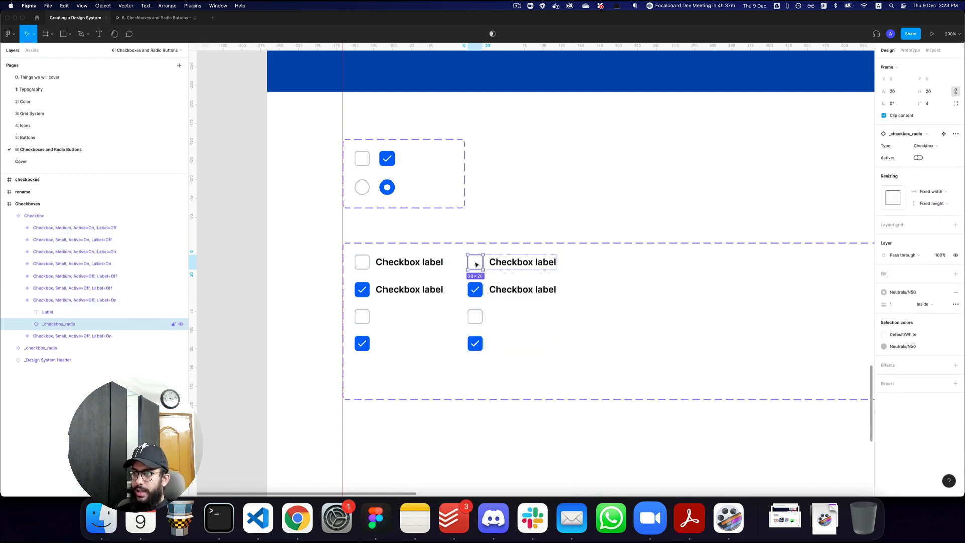
shift+click(475, 289)
shift+super+click(475, 316)
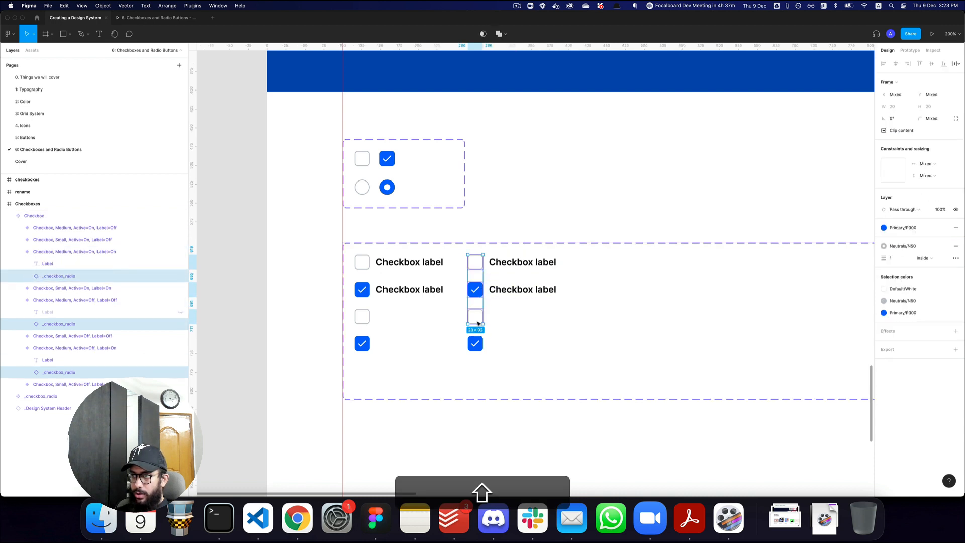
shift+super+click(476, 343)
key(shift+super+s)
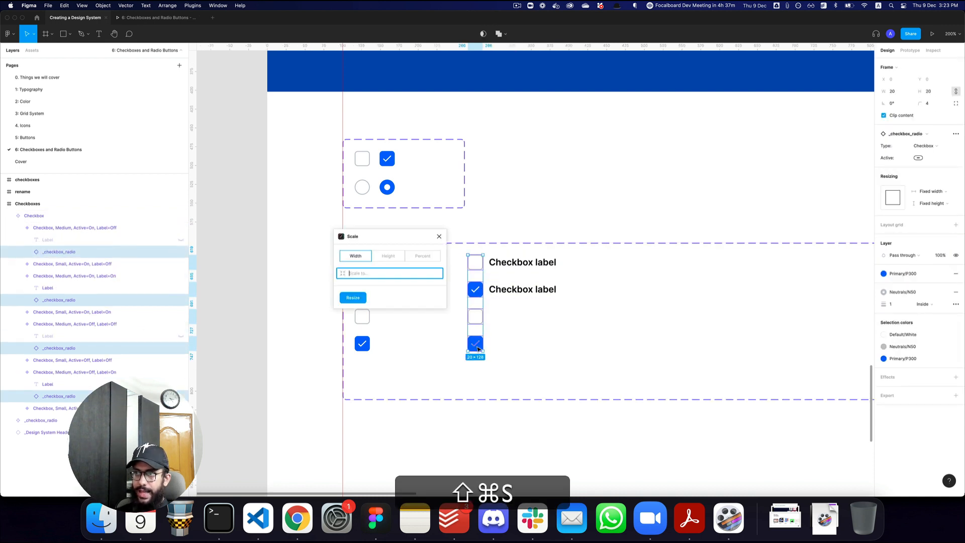
text(24)
key(Return)
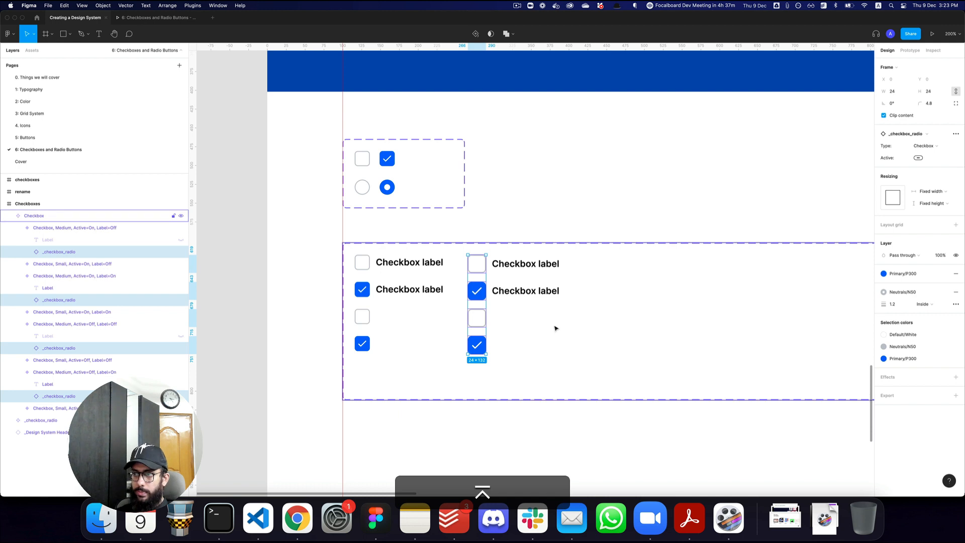
- Apply the Base/Semibold text style to the two visible labels of the medium checkbox variants
super+click(525, 263)
shift+super+click(525, 291)
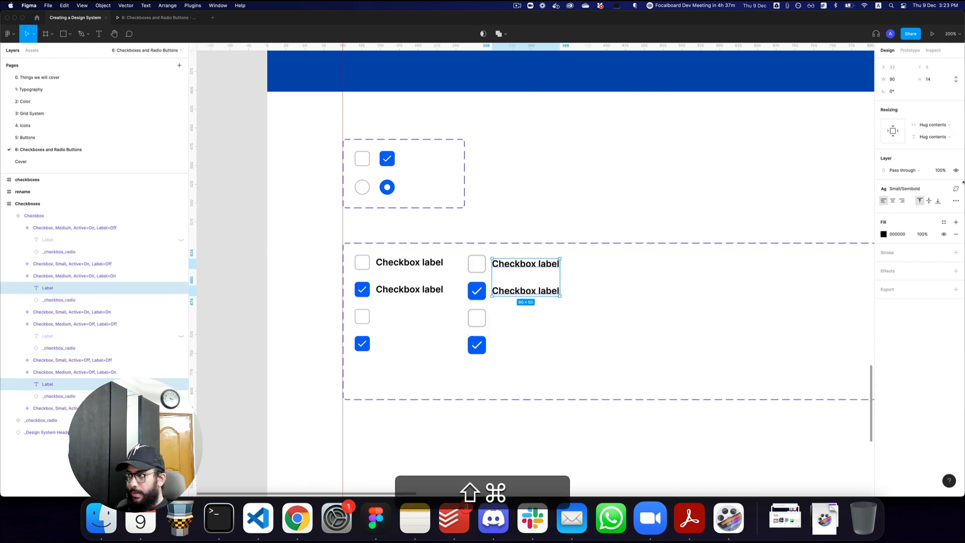
click(921, 189)
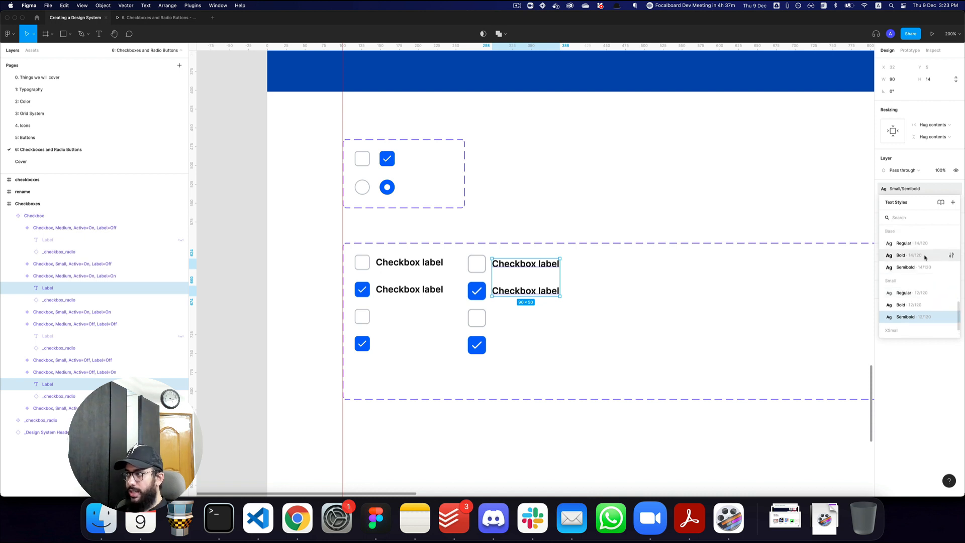
click(922, 267)
- Set the auto layout spacing between items to 10 in all four medium checkbox variants
key(z)
click(529, 266)
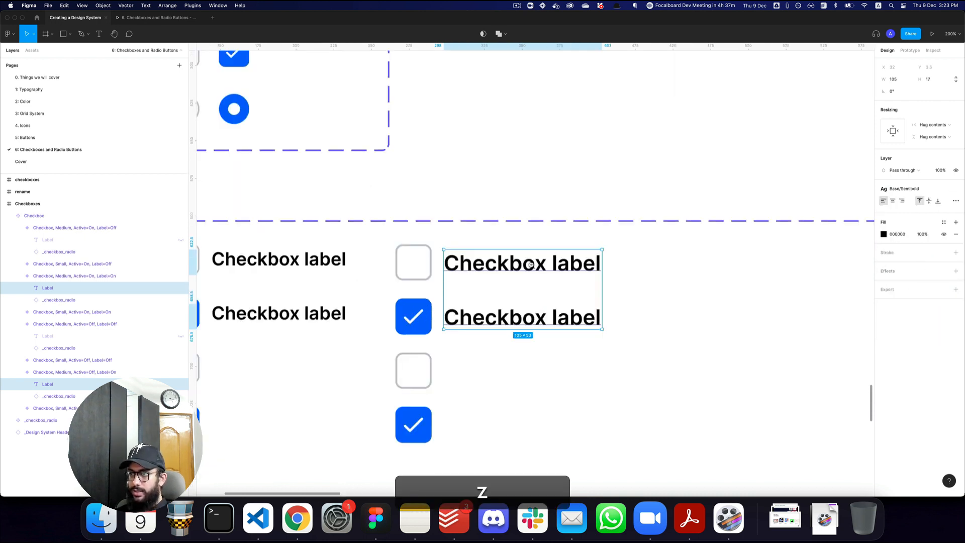
click(432, 267)
shift+click(432, 321)
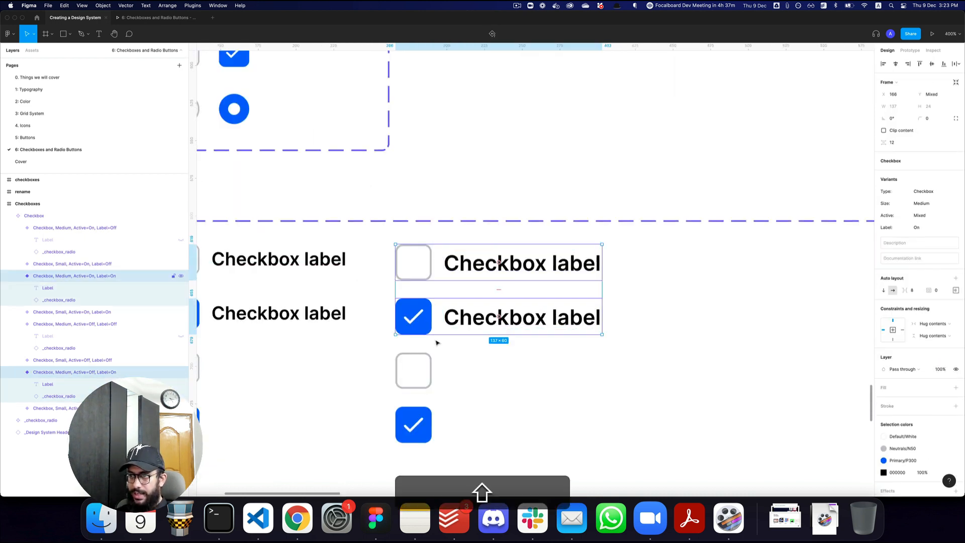
shift+click(414, 371)
shift+click(413, 424)
click(912, 291)
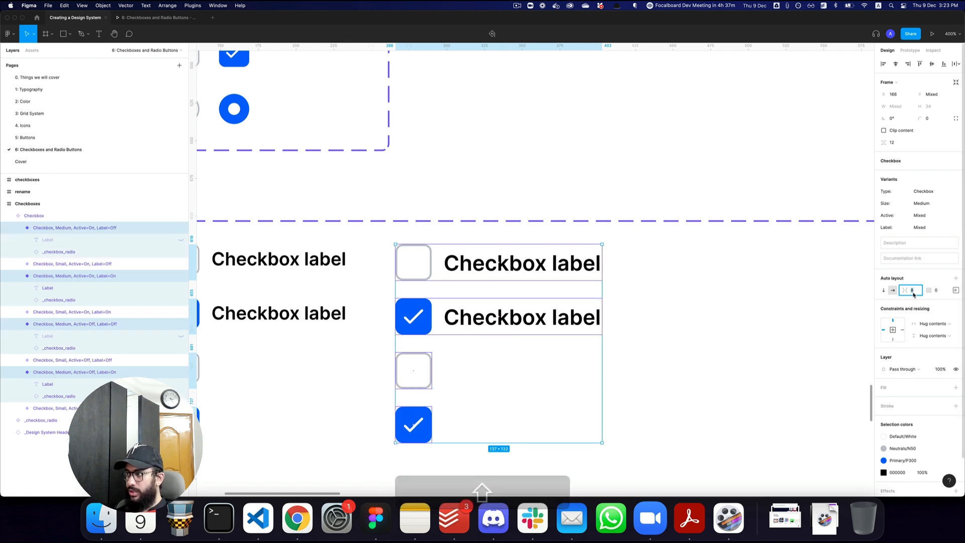
text(10)
key(Return)
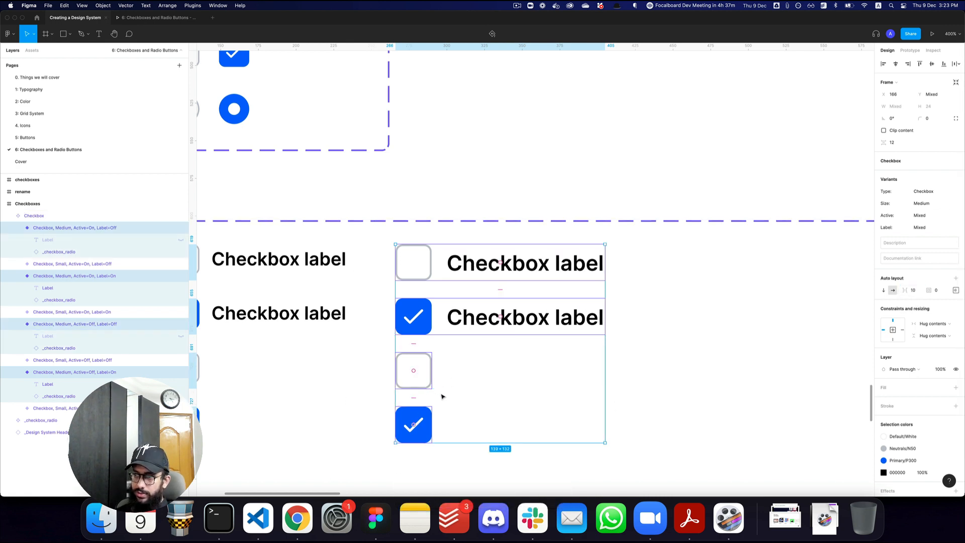
- Move the four medium checkbox variants further right, away from the small ones, to X 198
click(655, 356)
key(z)
alt+click(654, 353)
key(space)
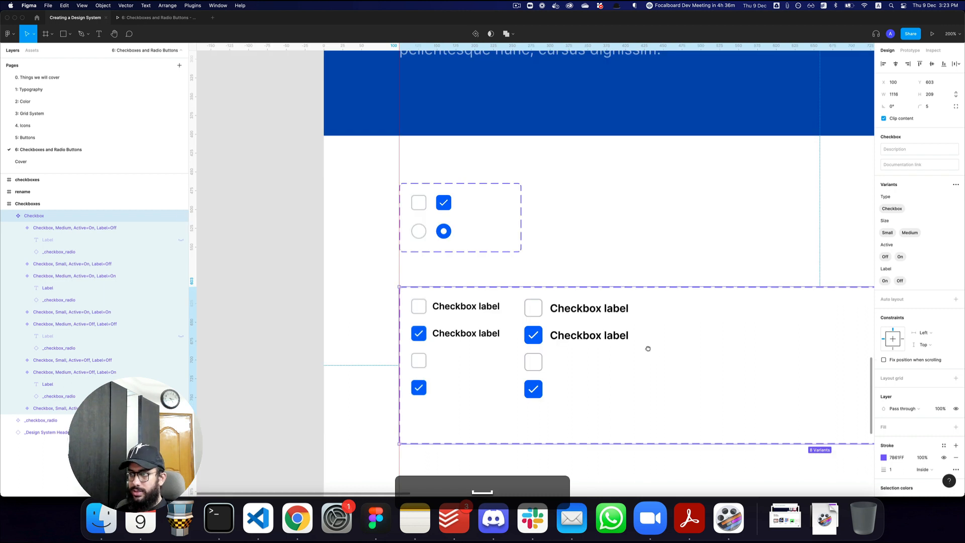
drag(649, 348, 560, 294)
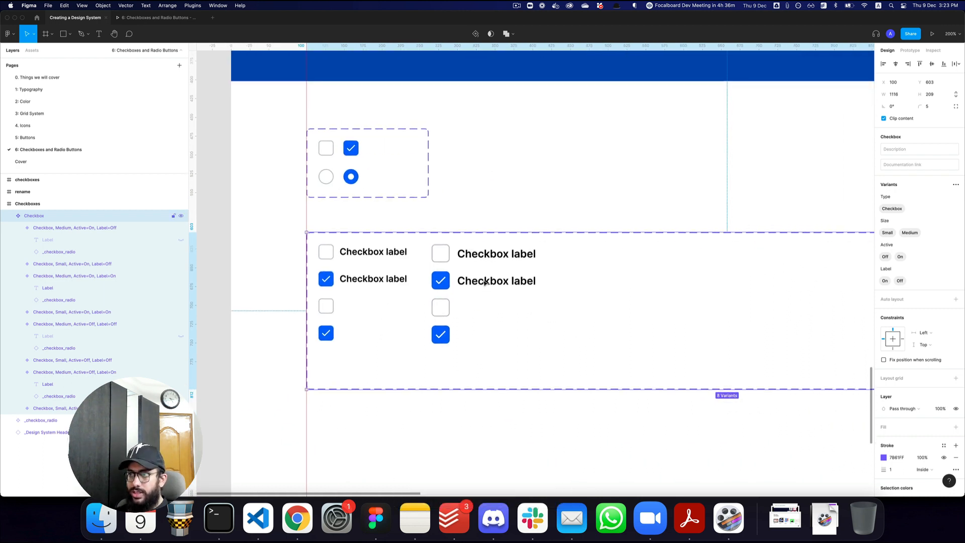
click(485, 253)
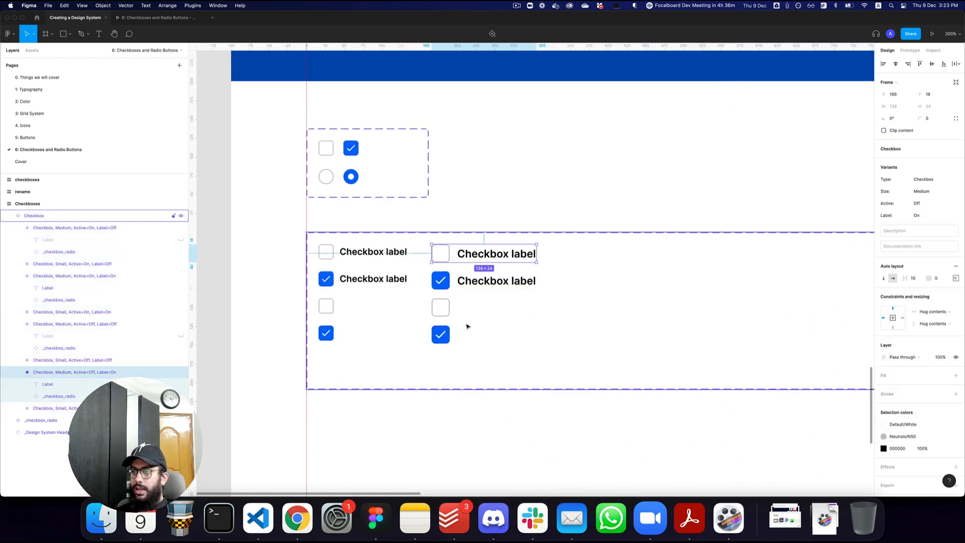
shift+click(465, 288)
shift+click(441, 307)
shift+click(441, 334)
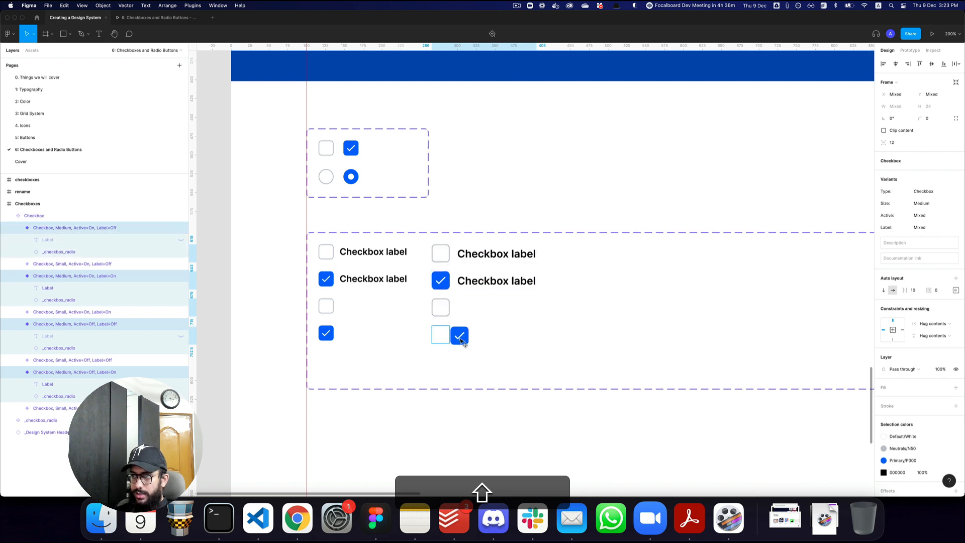
key(shift+Right)
key(shift+Right)
key(shift+Right)
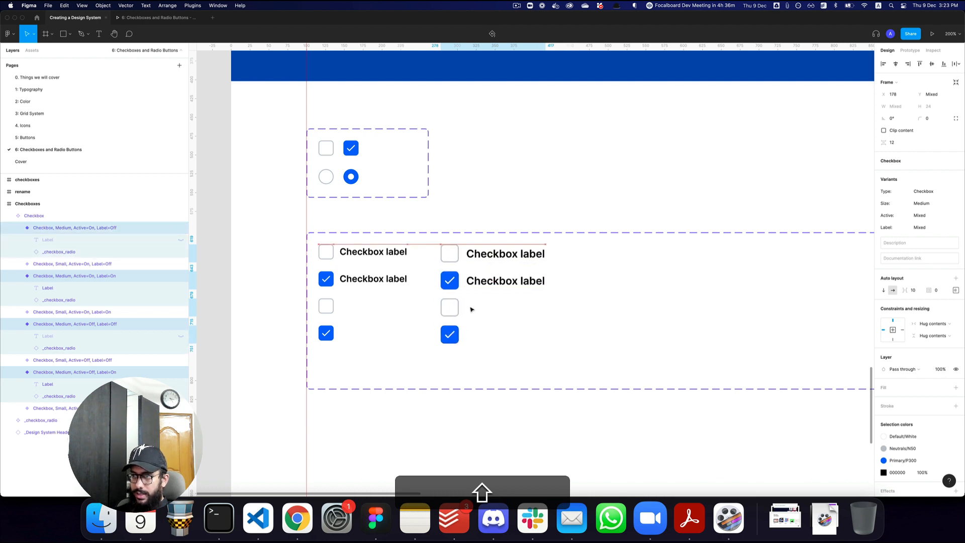
key(alt)
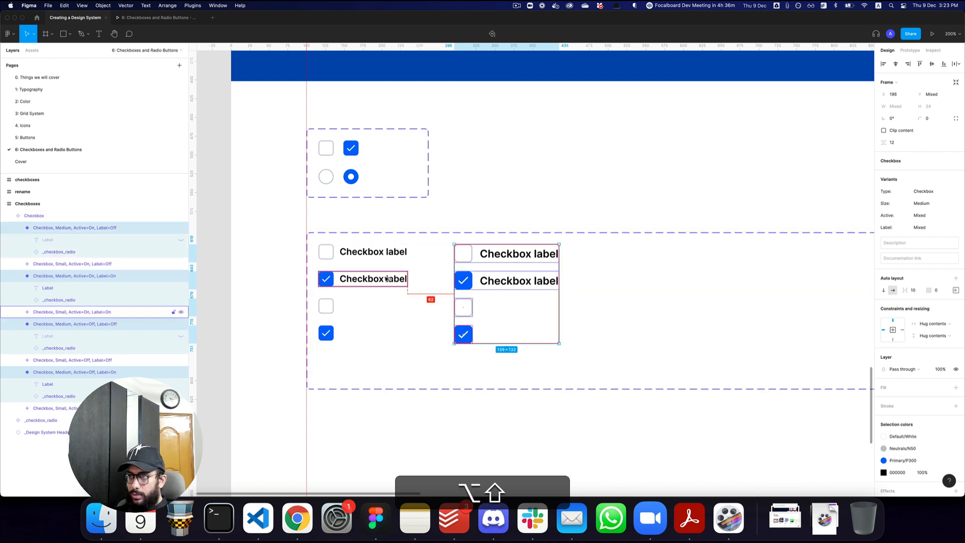
key(alt+shift+Left)
key(alt+shift+Left)
key(alt+shift+Left)
key(alt+shift+Right)
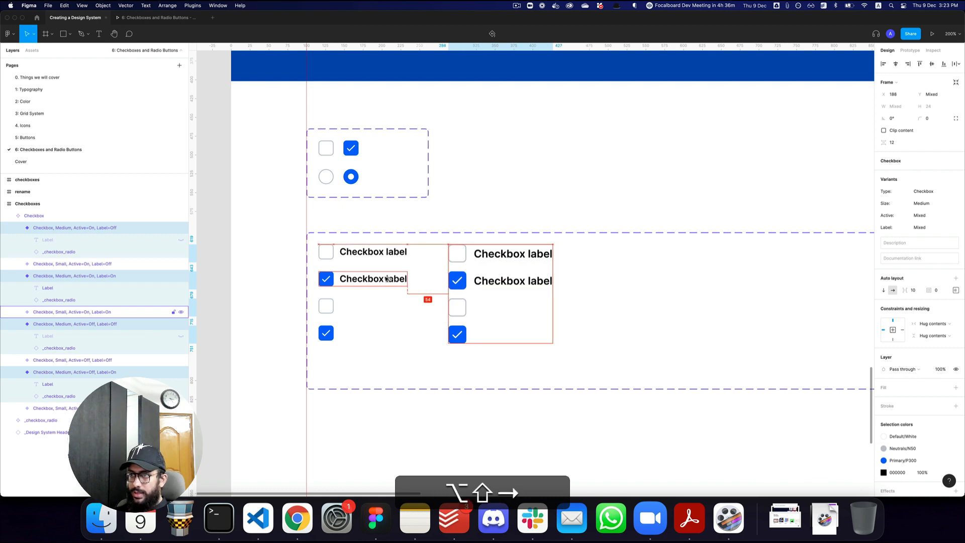
key(alt+Right)
key(alt+Right)
key(alt+Right)
key(alt+Right)
key(alt+Right)
key(alt+Right)
key(alt+Right)
key(alt+Right)
key(alt+Right)
key(alt+Right)
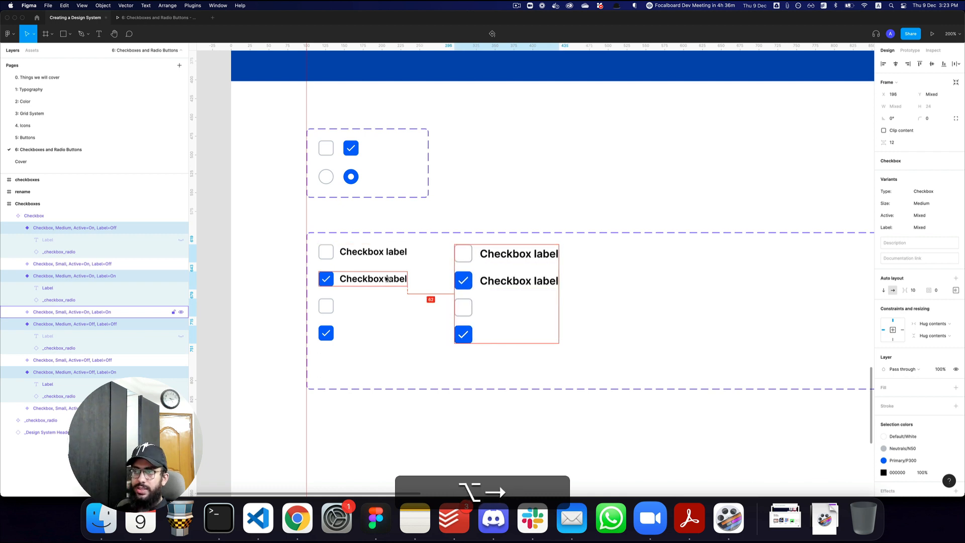
- Extend the Checkbox component set frame downward to a height of about 302
click(661, 298)
scroll(626, 326, down, 2)
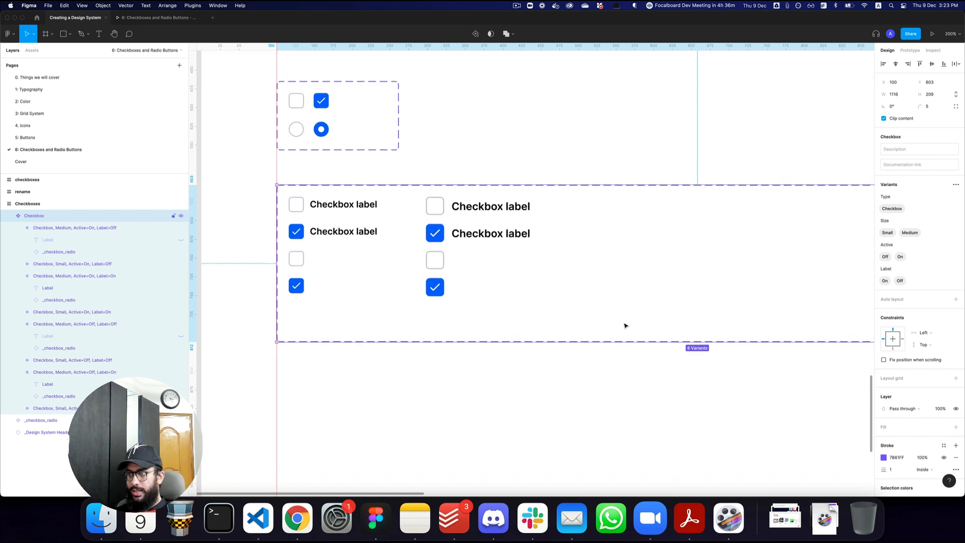
drag(604, 343, 606, 412)
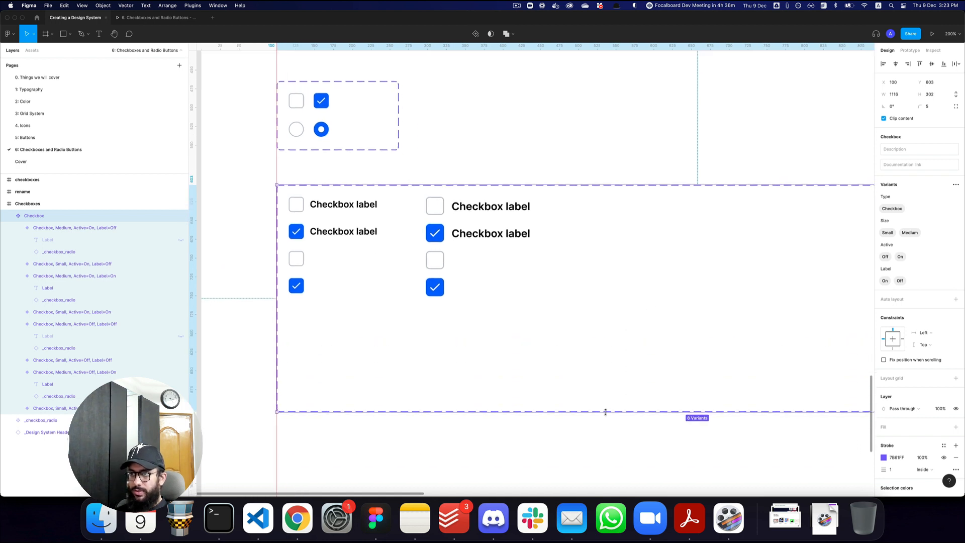
- Send the four medium checkbox variants to the back of the layer order and collapse their nested layers
double_click(438, 287)
shift+click(440, 259)
shift+click(447, 235)
shift+click(463, 219)
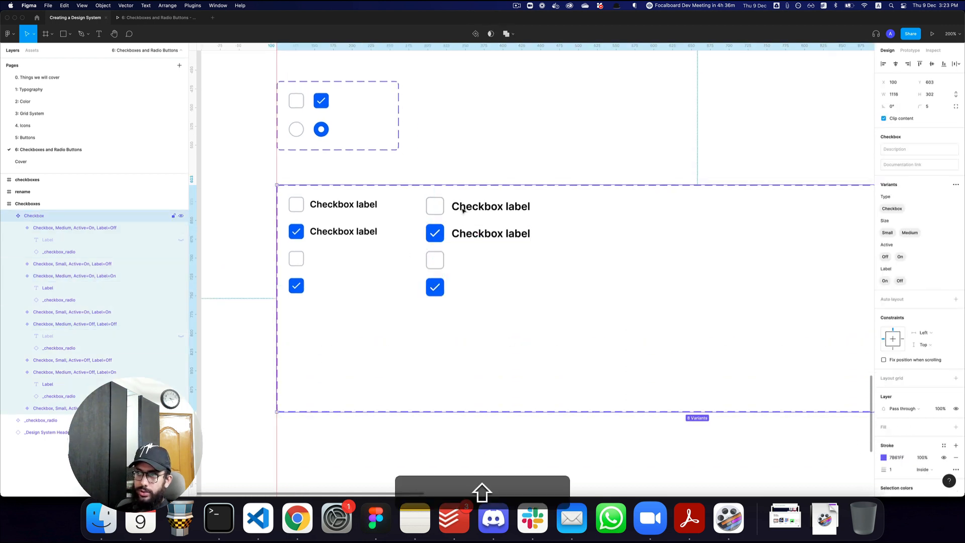
click(463, 210)
shift+click(455, 234)
shift+click(435, 259)
shift+click(436, 286)
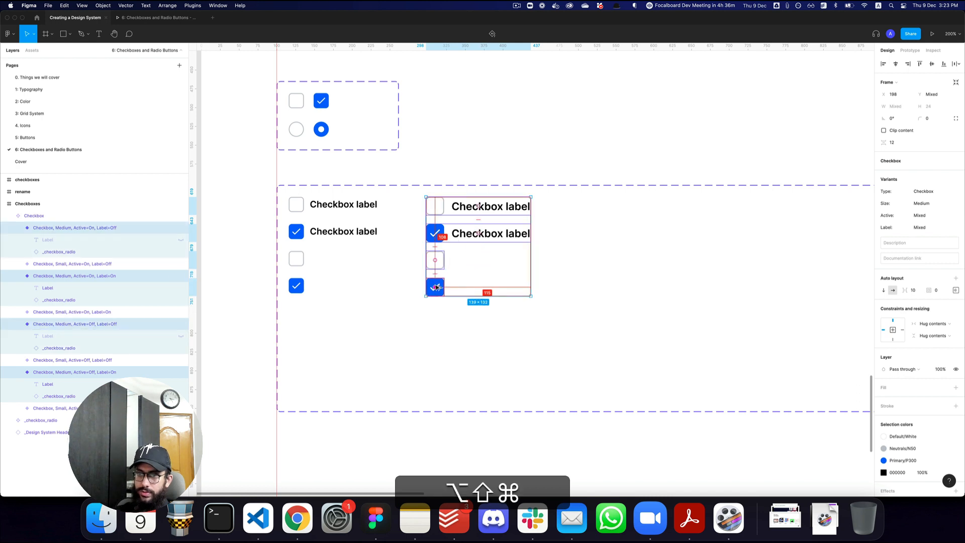
key(super+alt+bracketleft)
key(super+alt+l)
key(alt+l)
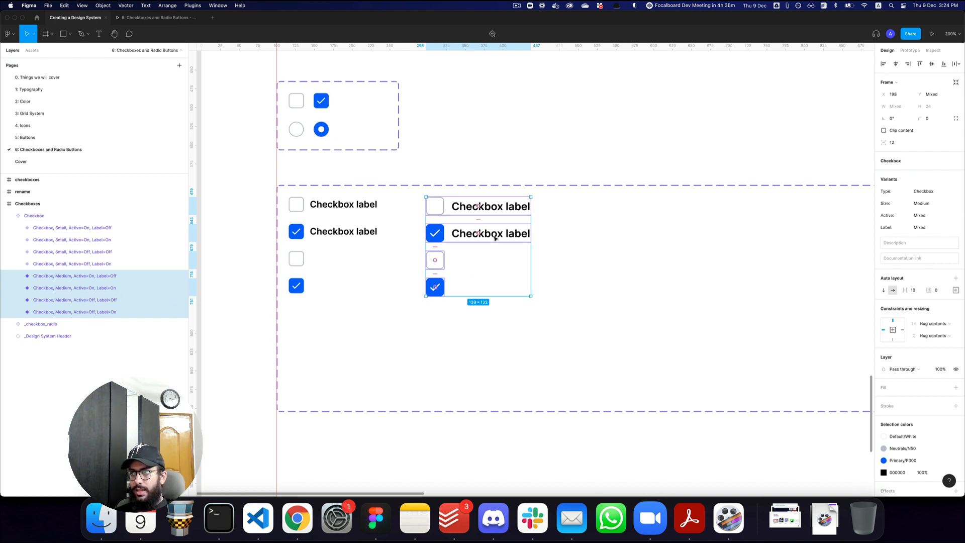
- Duplicate the four medium variants to their right at X 448, send the copies to the back, and set their Size property to Large
drag(491, 234, 677, 234)
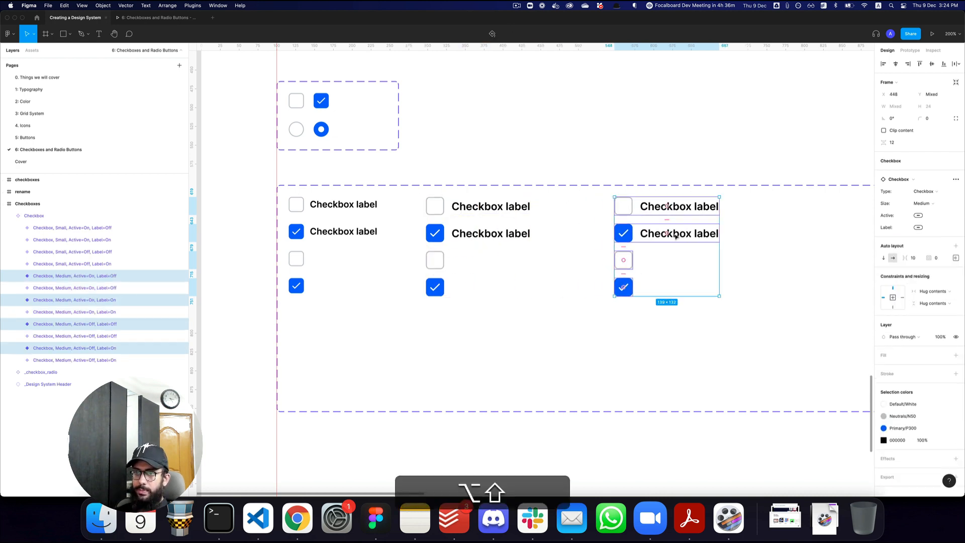
key(alt+super+bracketleft)
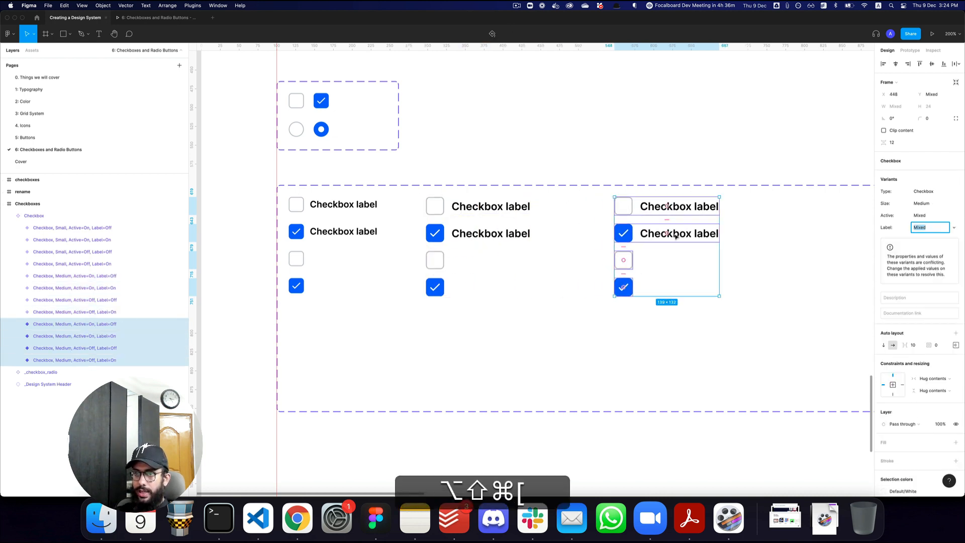
click(928, 203)
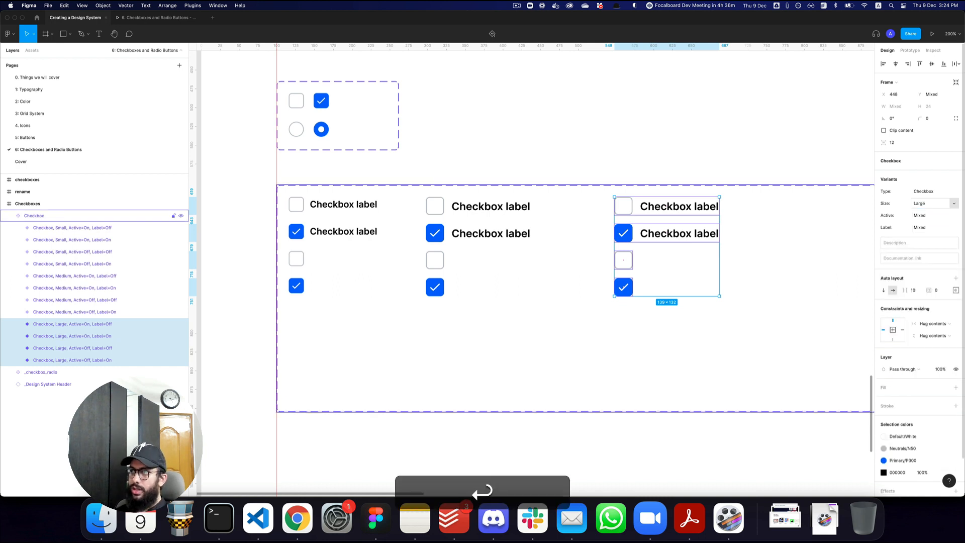
- Scale the four _checkbox_radio instances in the large variants to a width of 32
double_click(629, 209)
shift+click(629, 237)
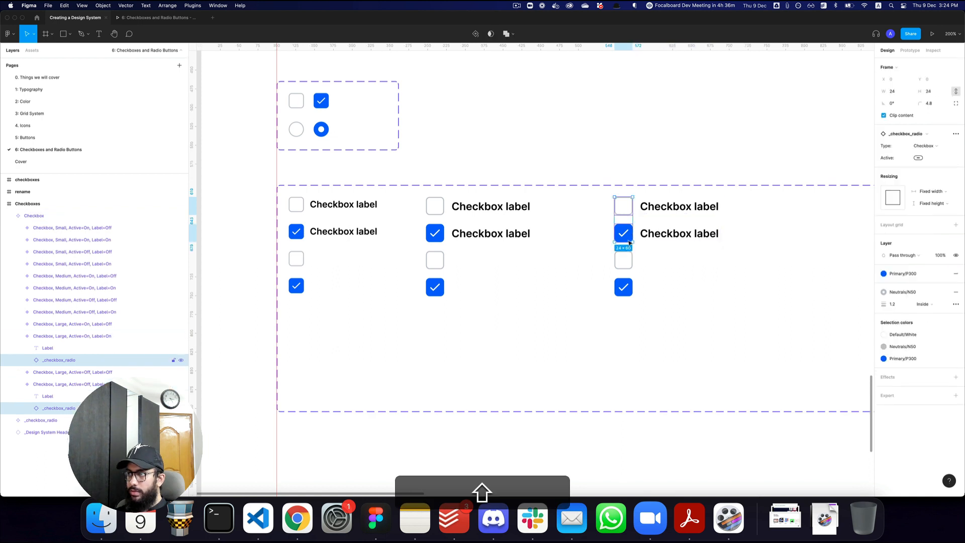
shift+click(623, 260)
shift+click(624, 287)
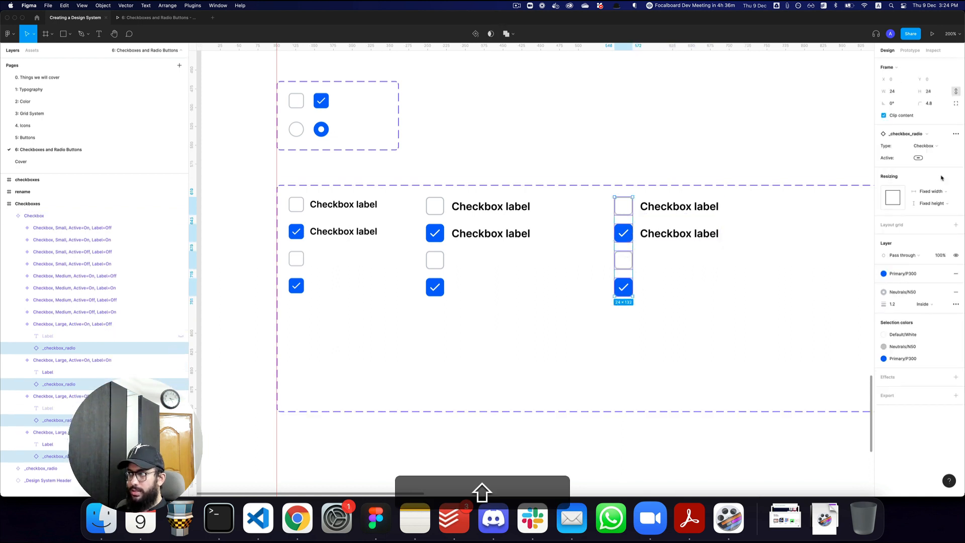
key(shift+super+s)
text(23)
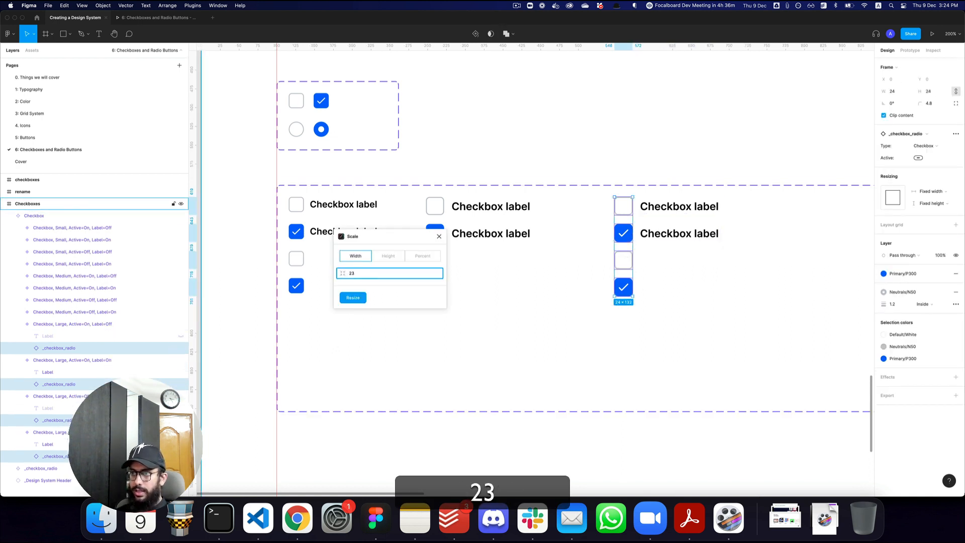
text(2)
key(Return)
key(v)
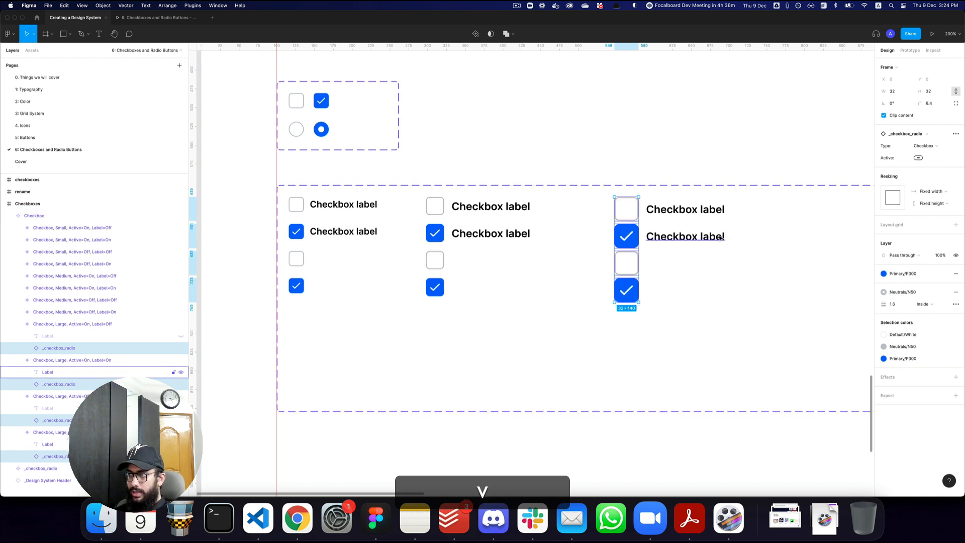
- Try to move the lowest large checkbox variant slightly further down
click(656, 287)
double_click(627, 289)
shift+click(631, 267)
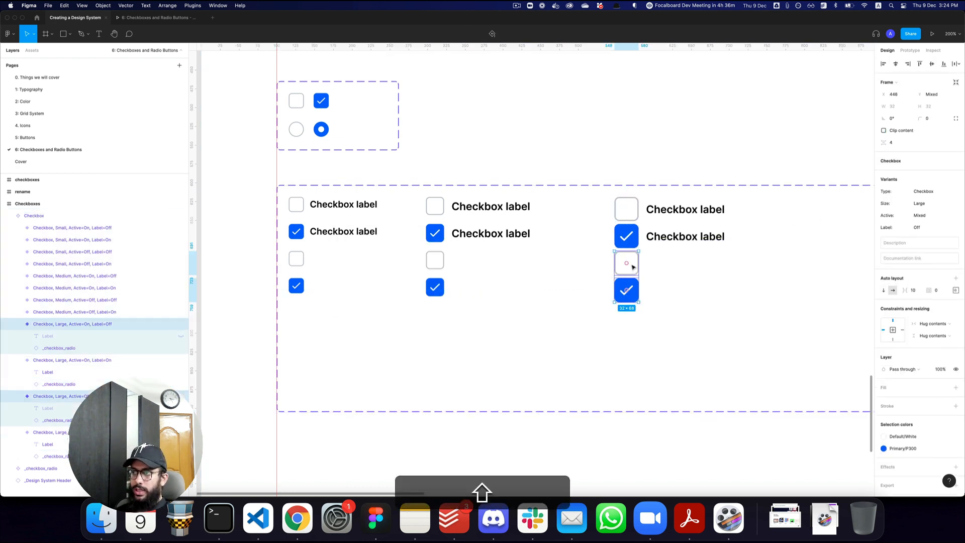
click(631, 292)
drag(631, 292, 631, 305)
key(super+z)
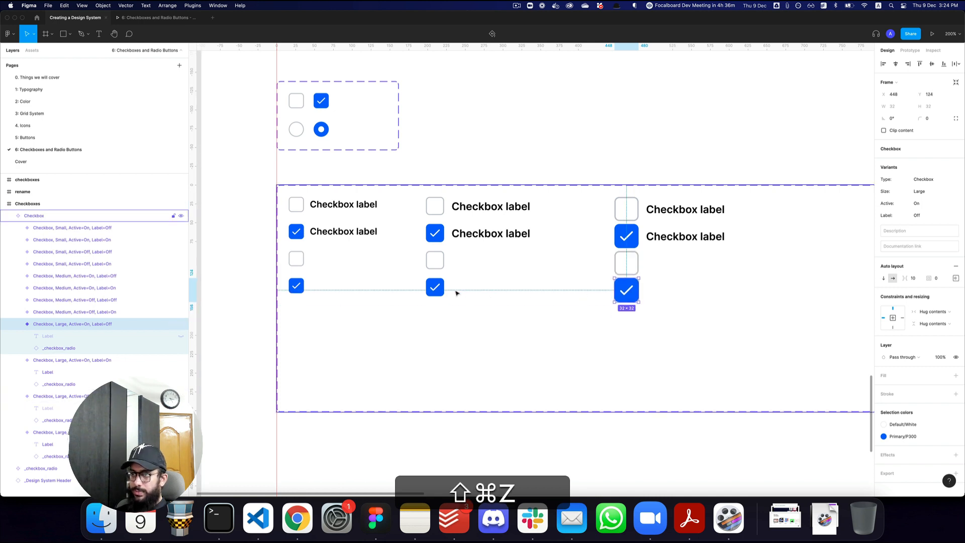
- Align the bottom edges of the small, medium and large checked variants without labels in the lowest row
shift+click(435, 287)
shift+click(303, 291)
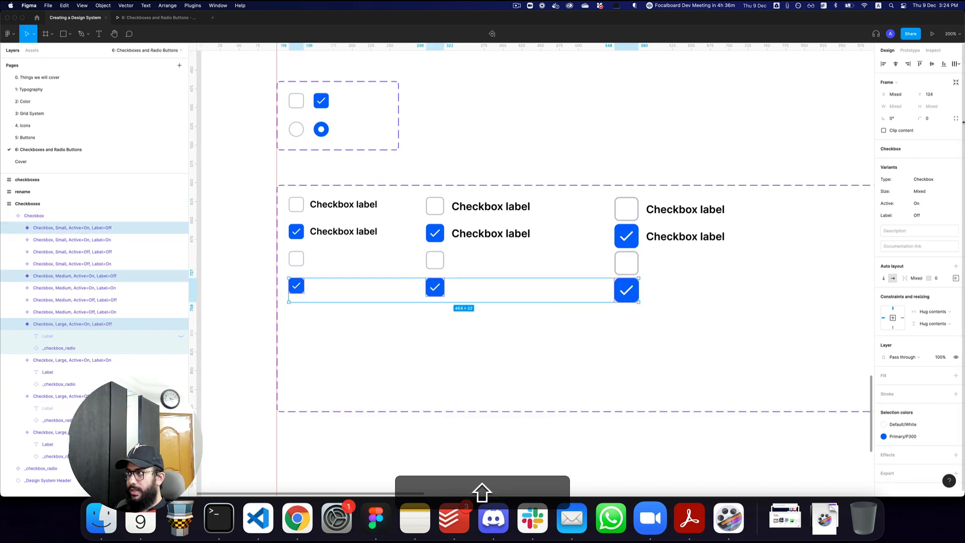
click(957, 62)
click(958, 61)
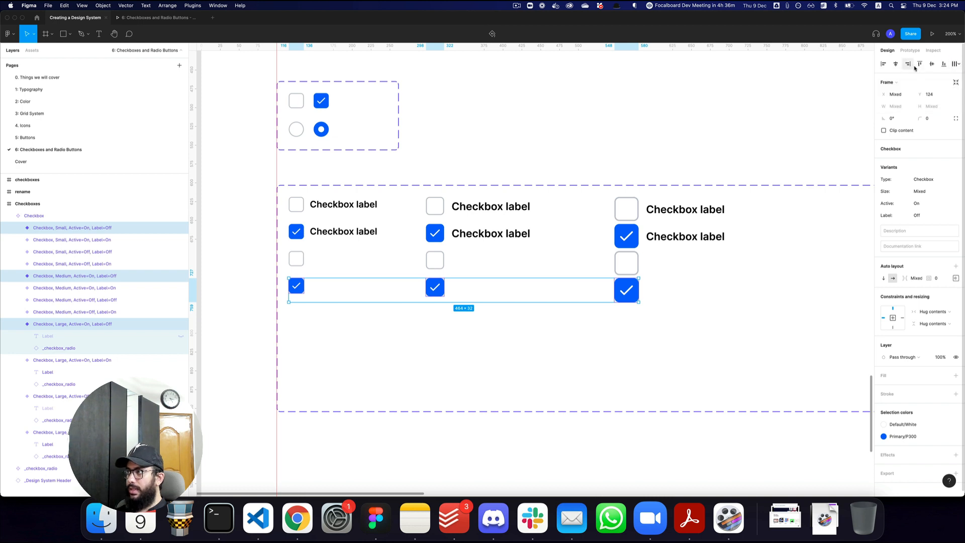
click(943, 64)
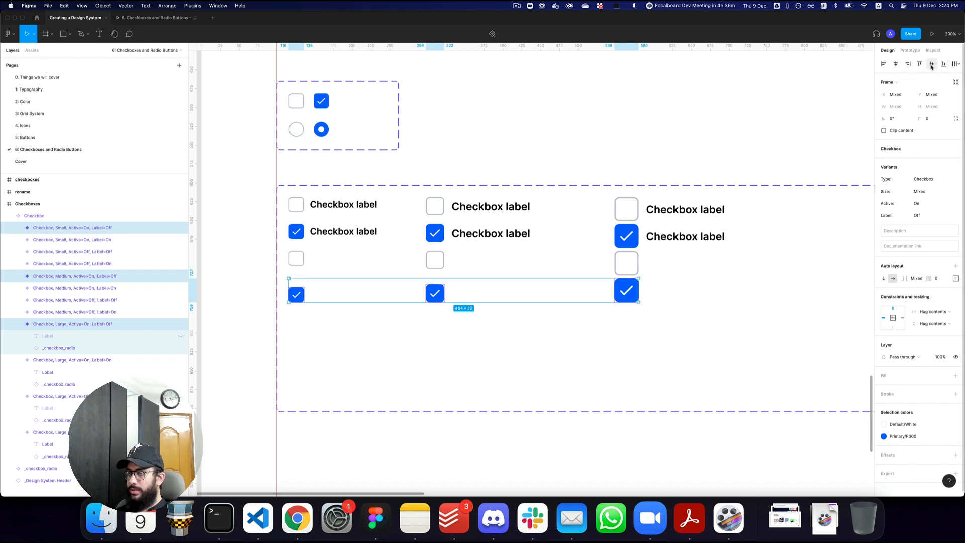
- Undo the downward move and the bottom alignment of the lowest row's three checked variants without labels
drag(626, 291, 626, 324)
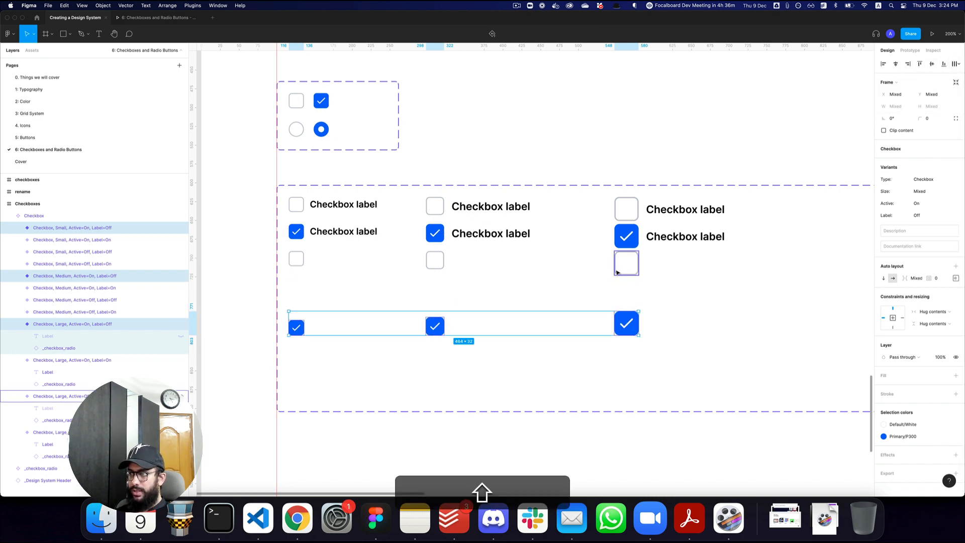
key(super+z)
key(super+z)
- Apply the Large/Semibold text style to the labels of both labelled large checkbox variants
click(683, 245)
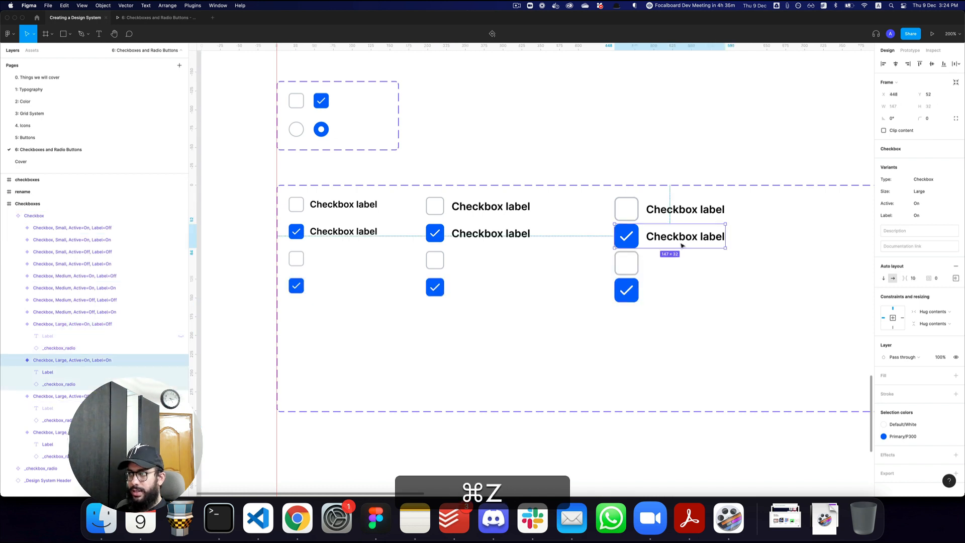
drag(684, 241, 567, 243)
click(509, 291)
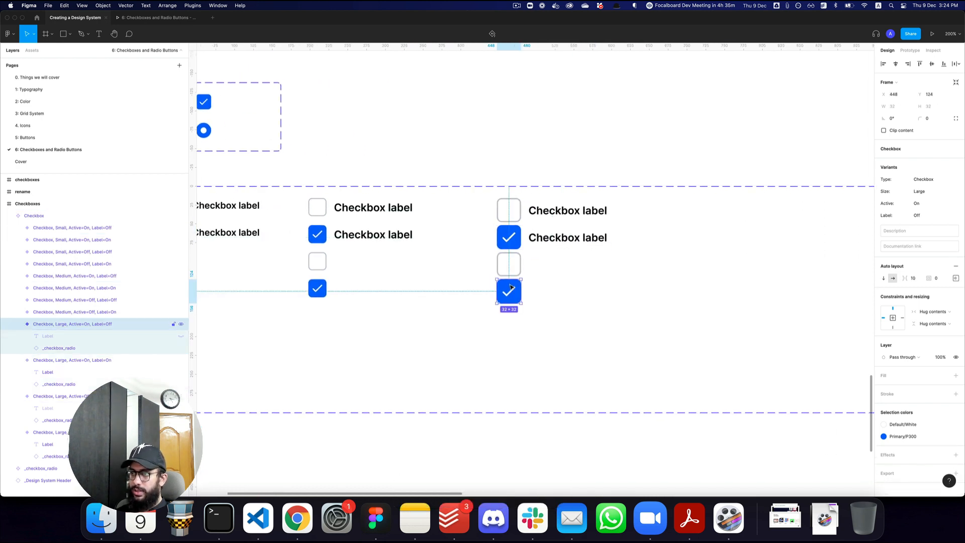
super+click(564, 238)
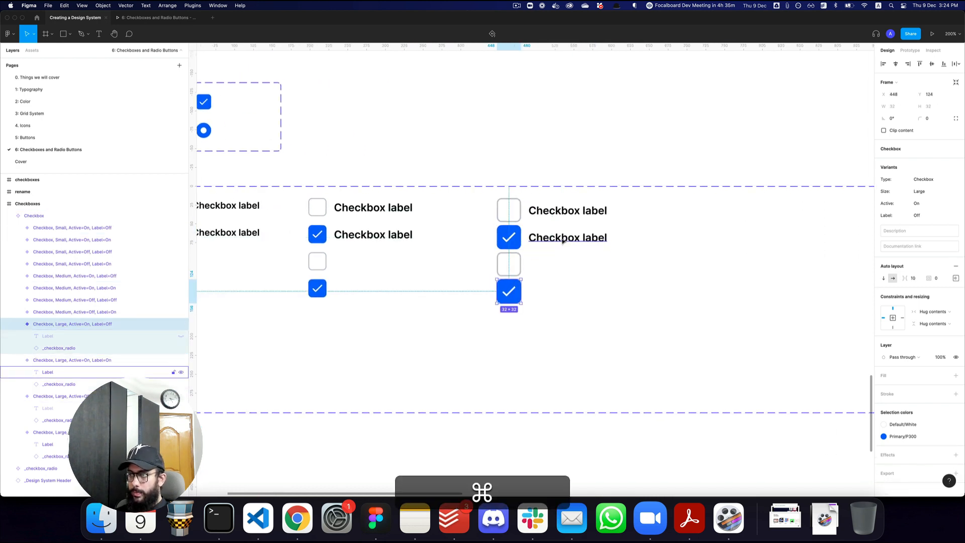
shift+super+click(581, 216)
click(903, 189)
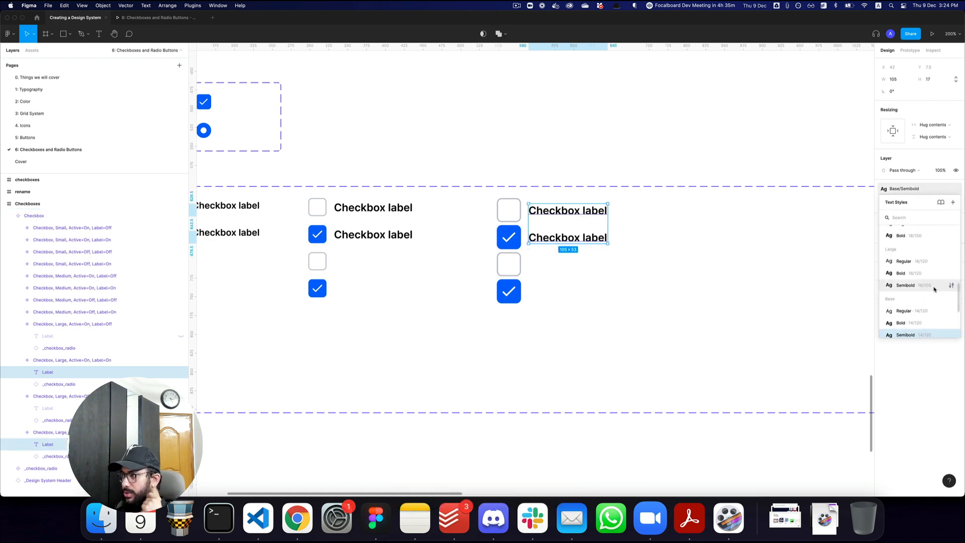
click(932, 288)
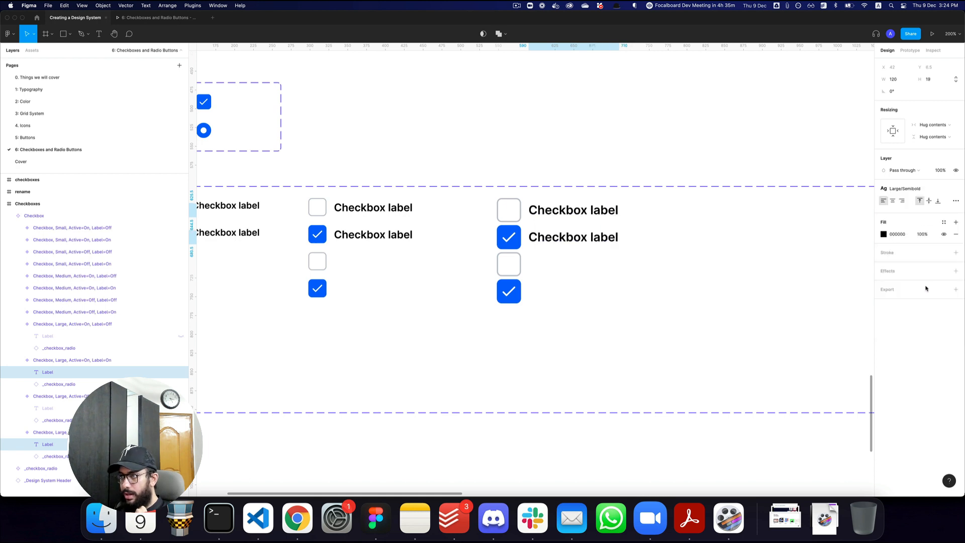
- Set the auto layout spacing between checkbox and label to 12 in both labelled large variants
click(511, 200)
click(531, 202)
click(527, 206)
shift+click(534, 230)
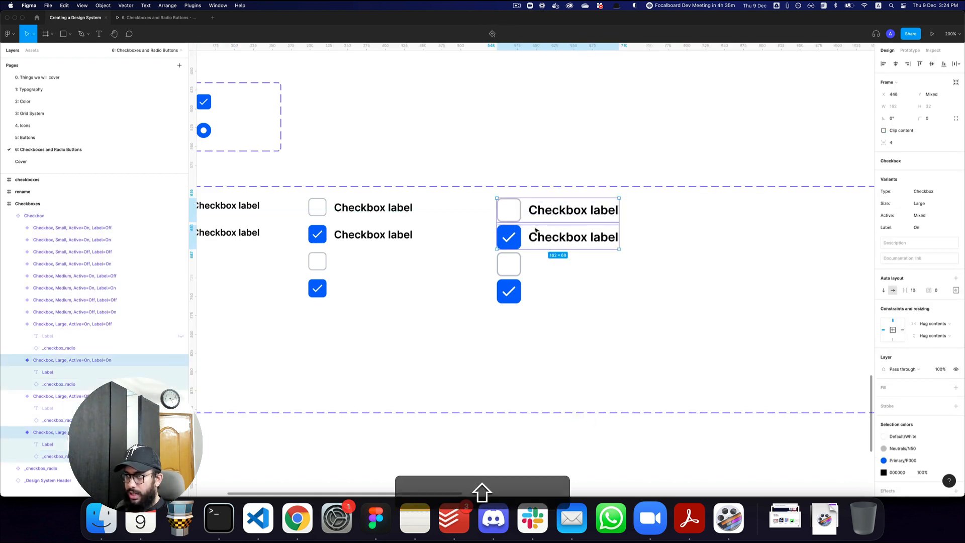
click(915, 293)
text(12)
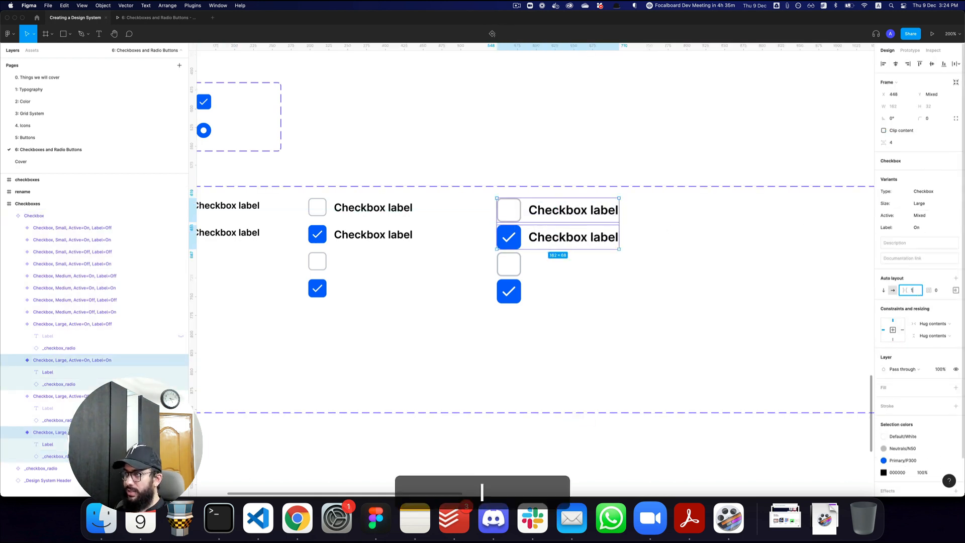
key(Return)
- Distribute all twelve Checkbox variants with Quantizer in 3 columns, using a column gap of 80 and a row gap of 24
click(597, 292)
scroll(601, 283, left, 3)
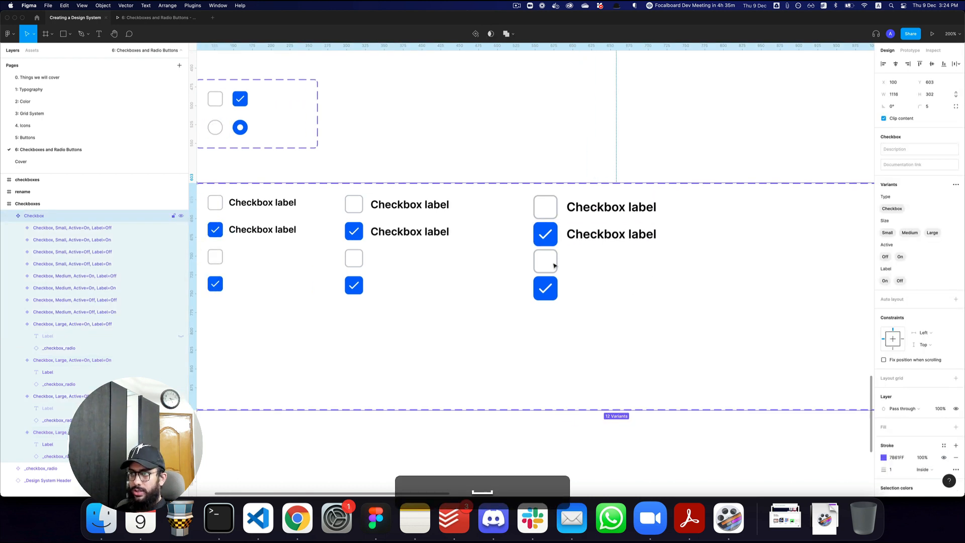
key(Return)
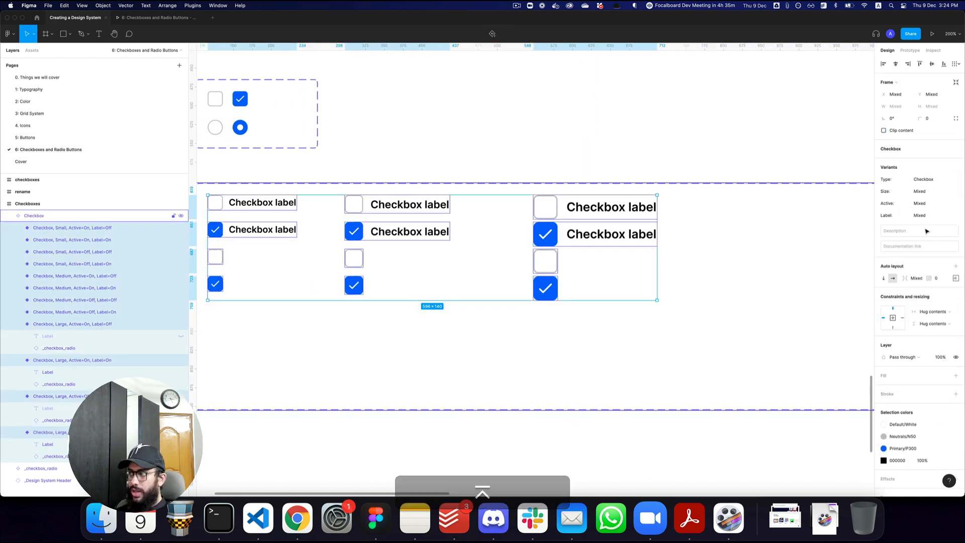
key(super+p)
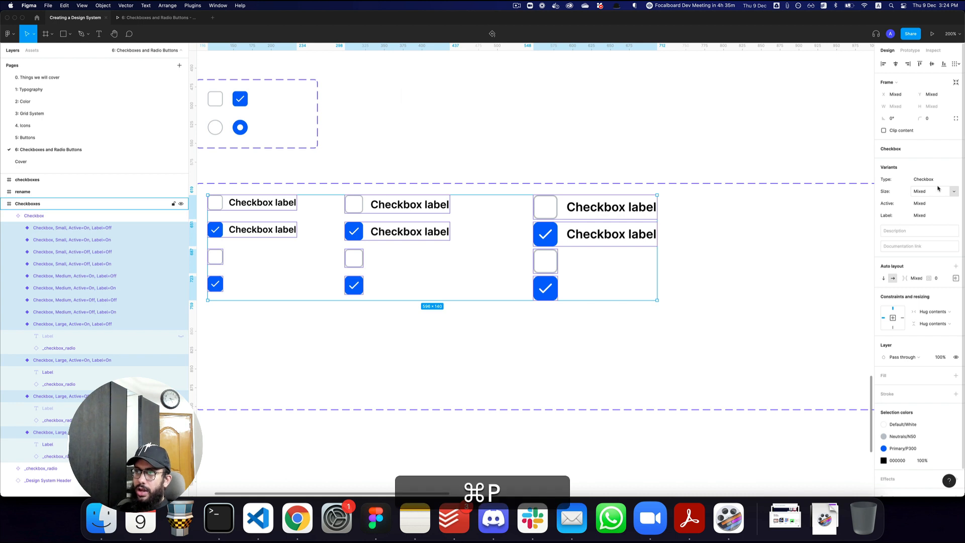
text(quan)
key(Return)
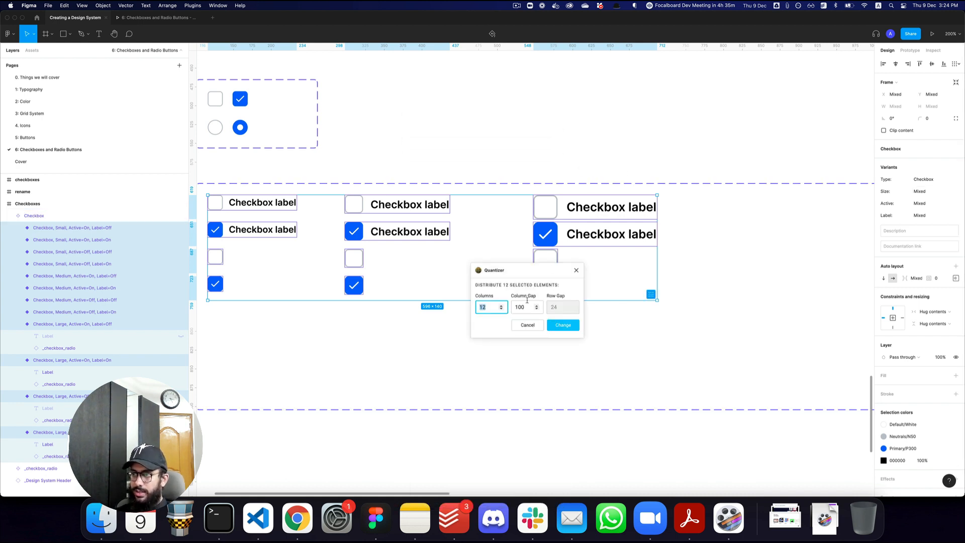
text(3)
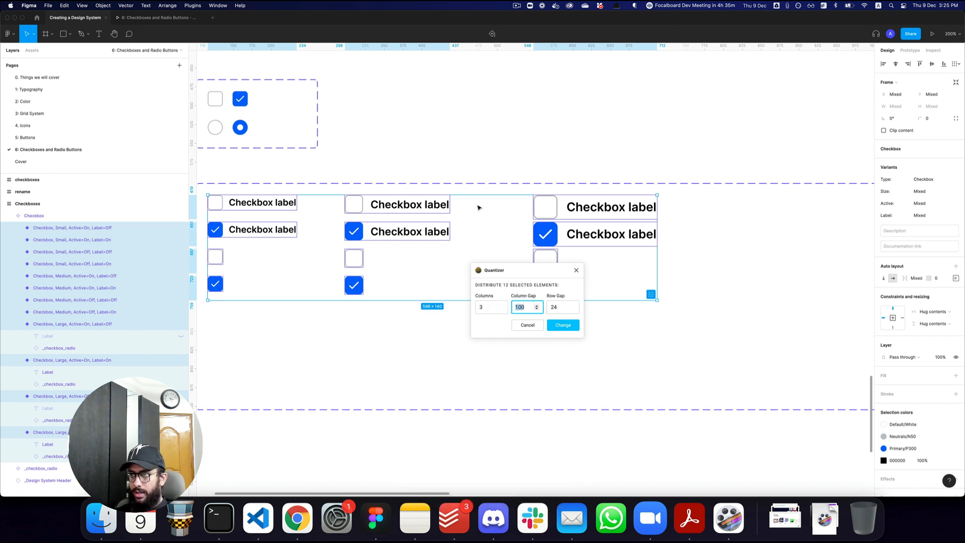
text(8)
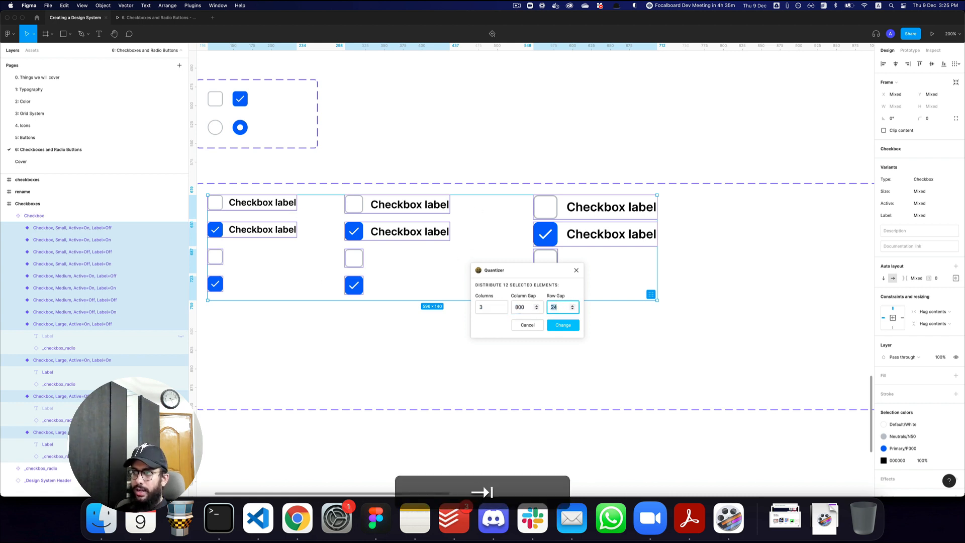
key(shift+Tab)
text(80)
key(Tab)
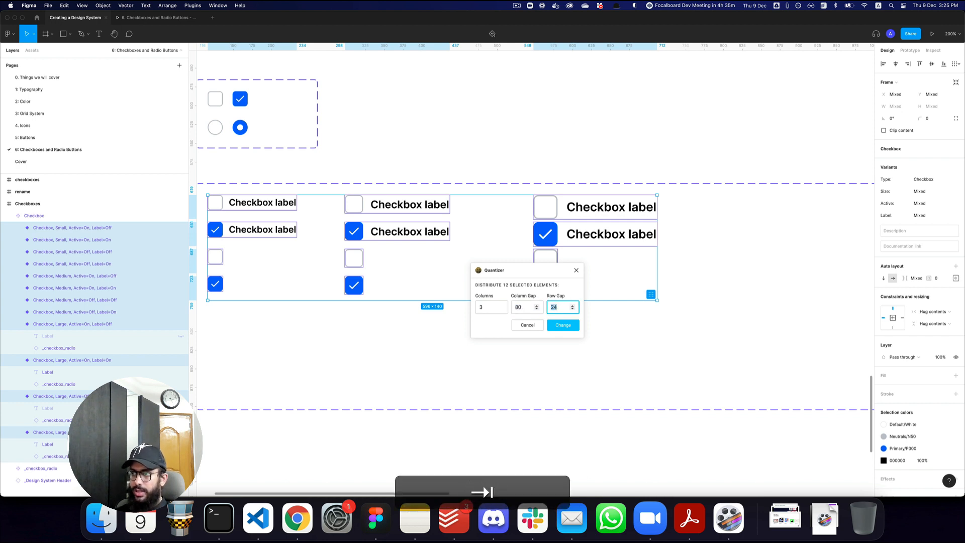
text(2)
key(Return)
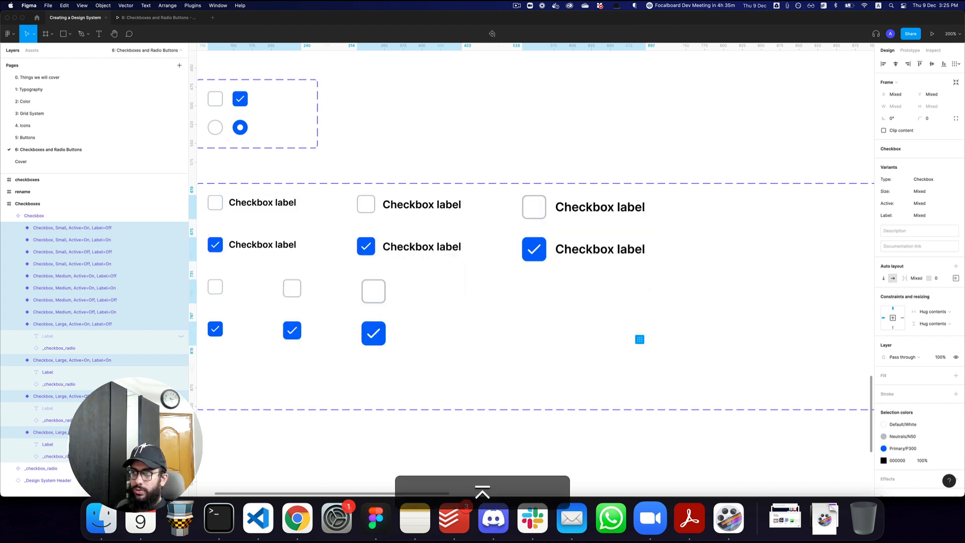
scroll(518, 314, left, 3)
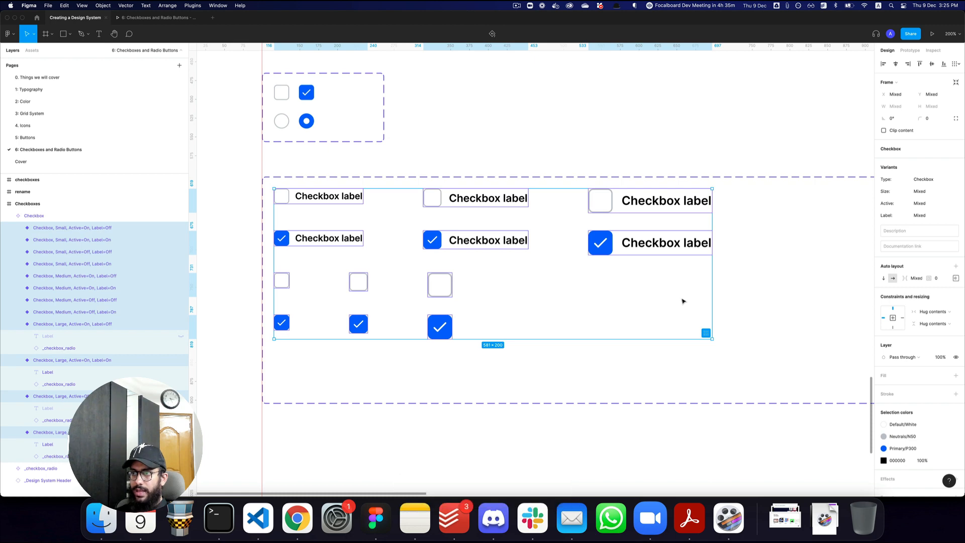
- Duplicate all twelve checkbox variants below the originals inside the component set and send the copies to the back of the layer order
click(620, 296)
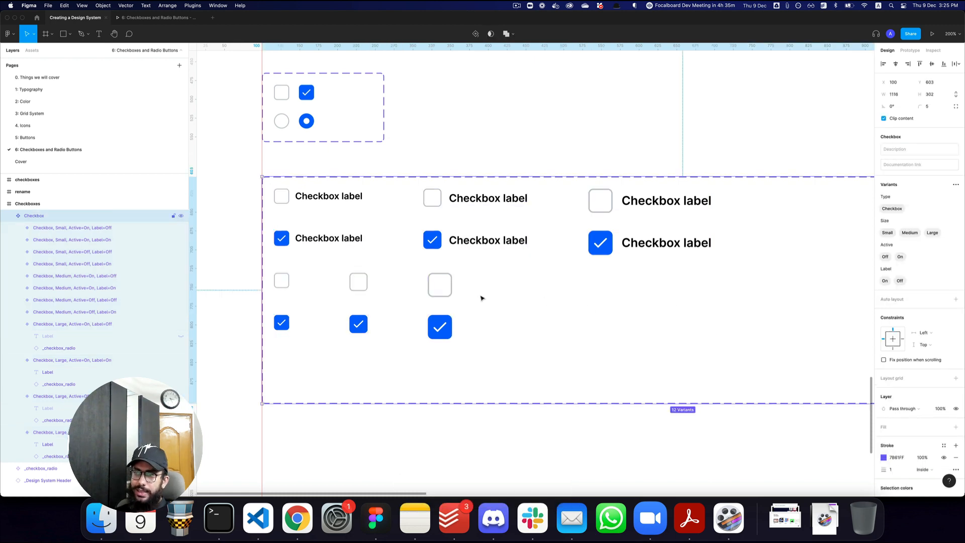
key(z)
alt+click(513, 293)
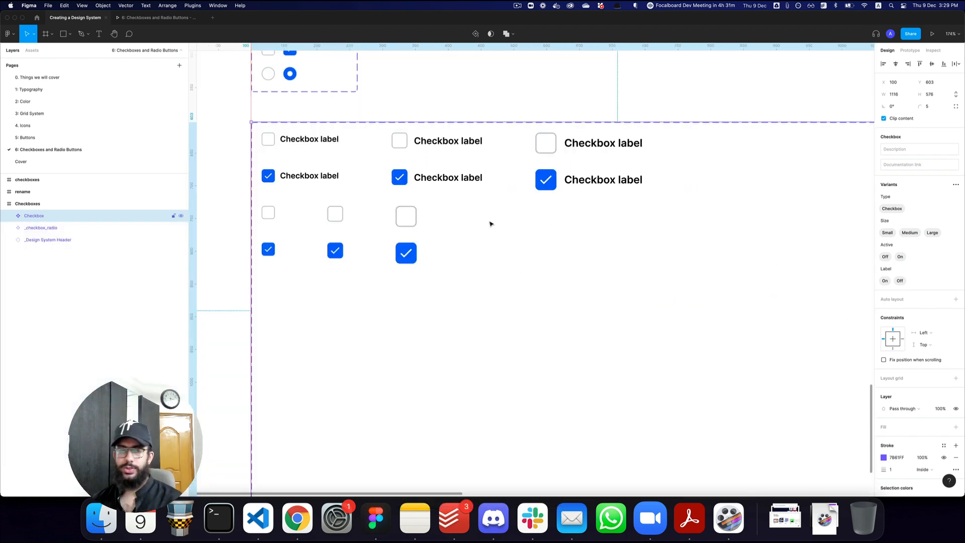
key(Return)
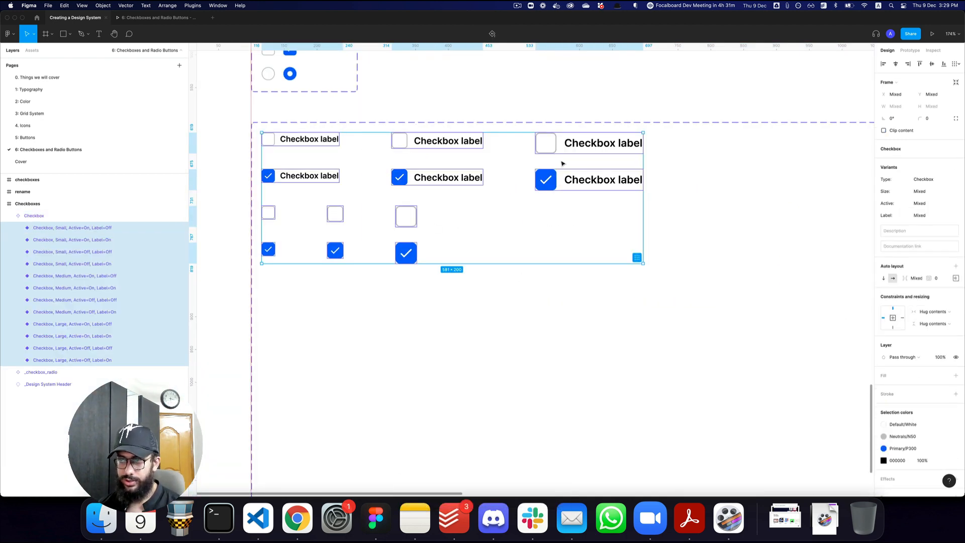
alt+shift+drag(432, 189, 428, 348)
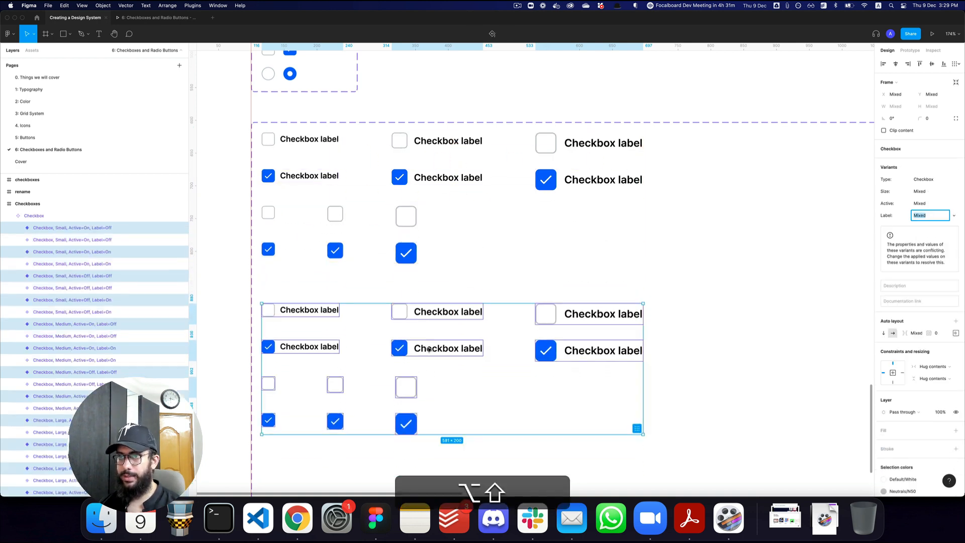
key(alt+super+bracketleft)
scroll(82, 336, down, 2)
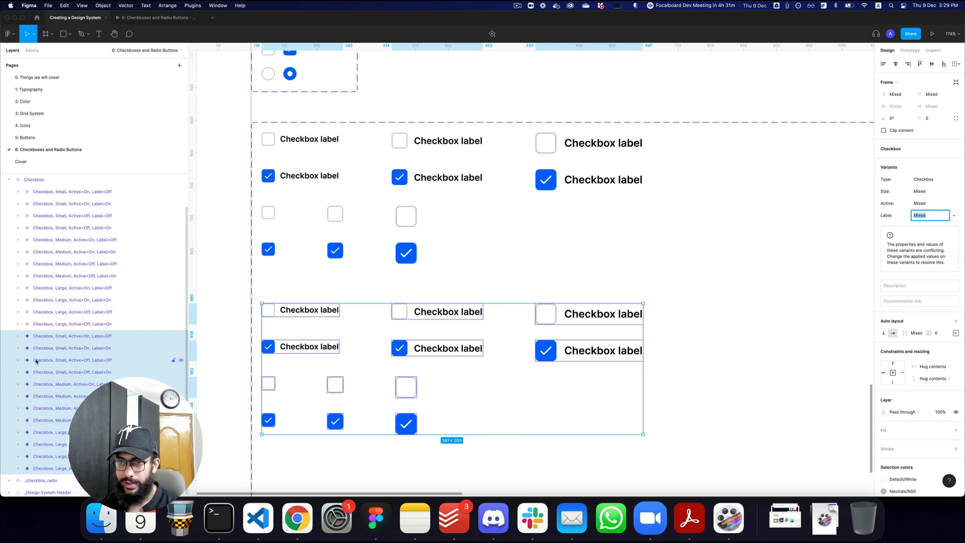
- Set the Type property of the twelve duplicated variants to Radio
click(931, 180)
text(Radio)
key(Return)
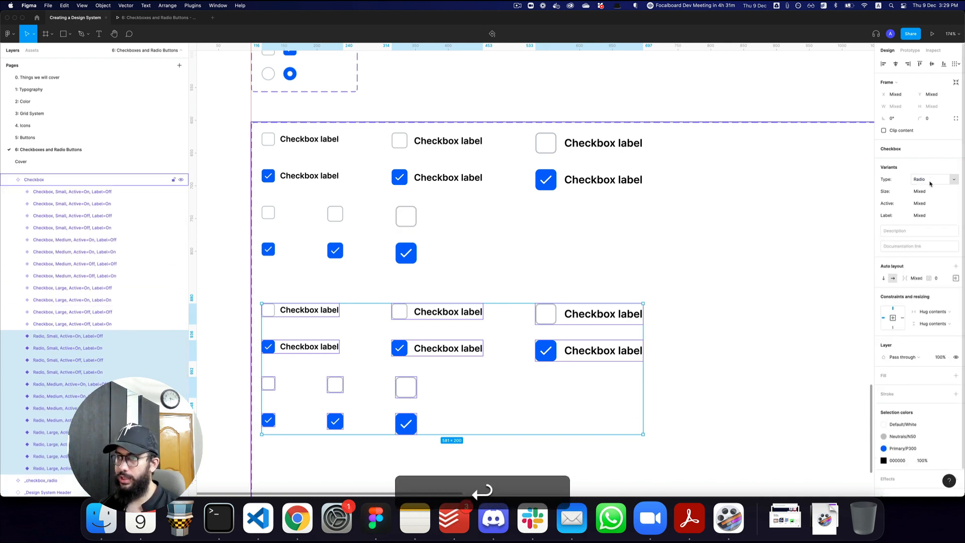
- Try switching the _checkbox_radio instances of the unchecked, labelled small and medium radio variants to Radiobutton, and undo it
scroll(550, 276, down, 4)
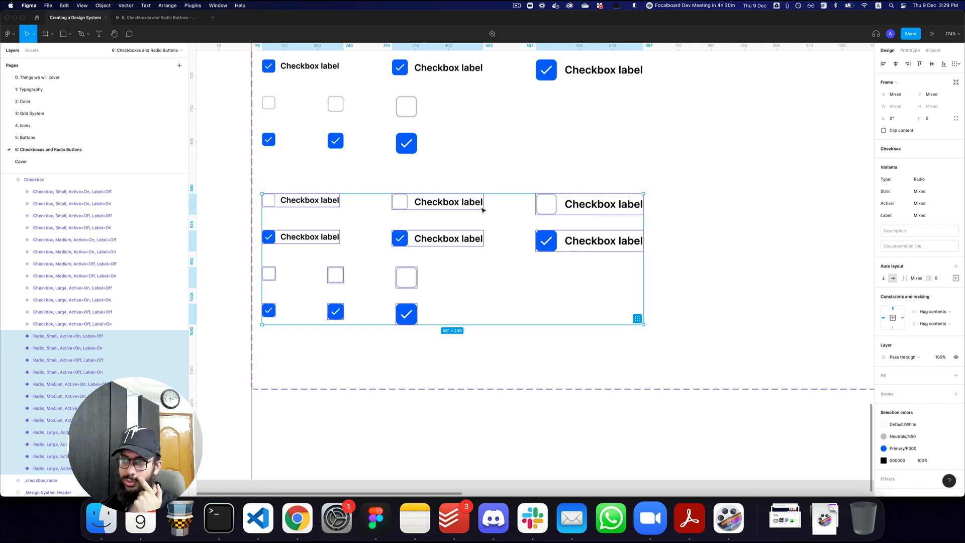
double_click(271, 203)
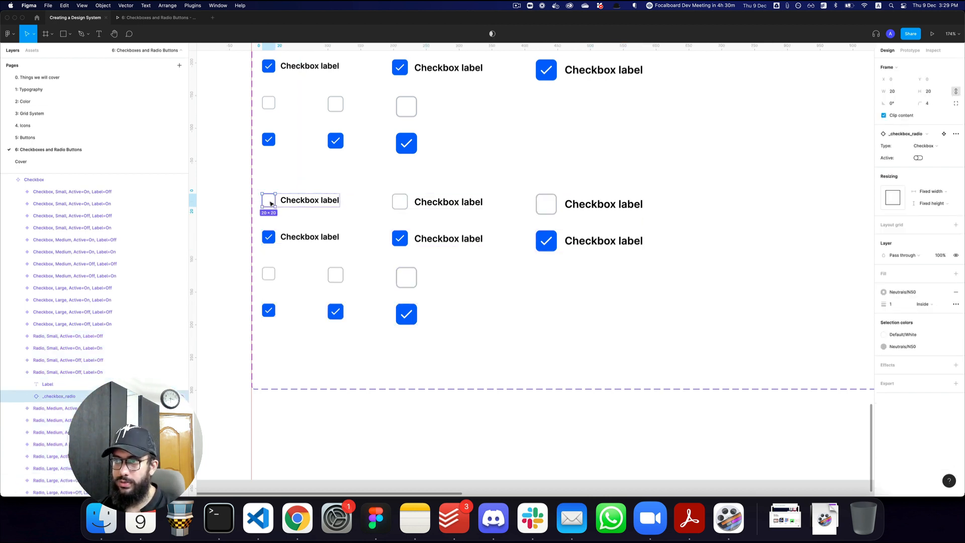
shift+click(400, 202)
click(924, 146)
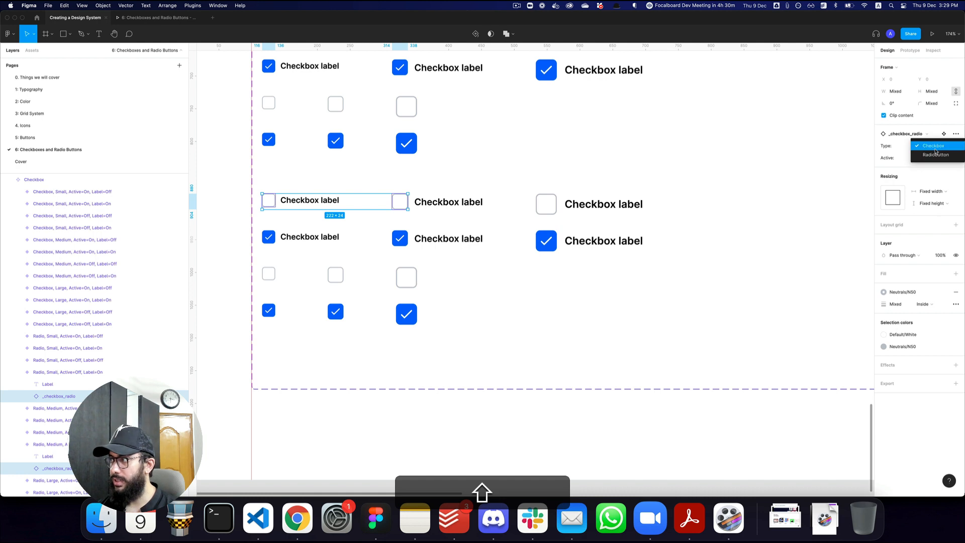
click(932, 155)
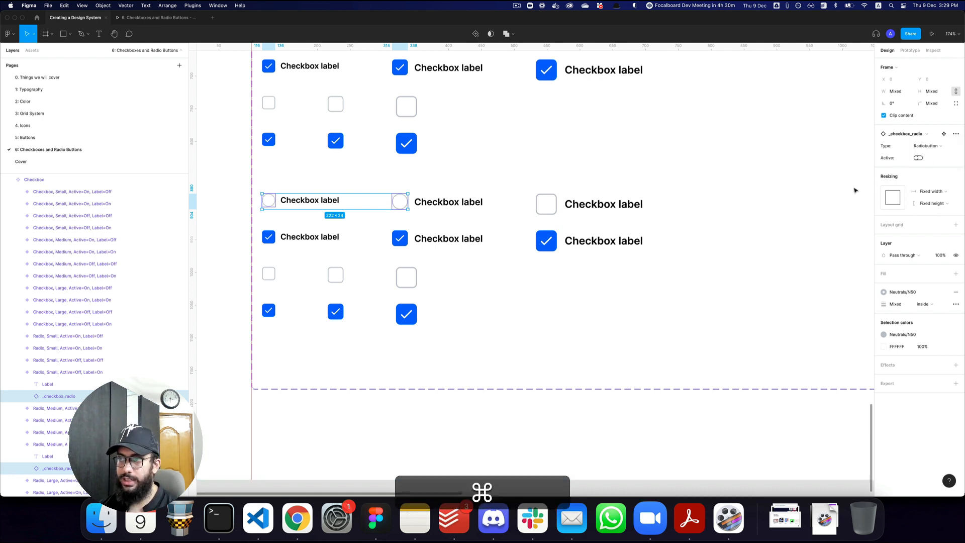
key(super+z)
key(super+z)
key(super+z)
key(super+z)
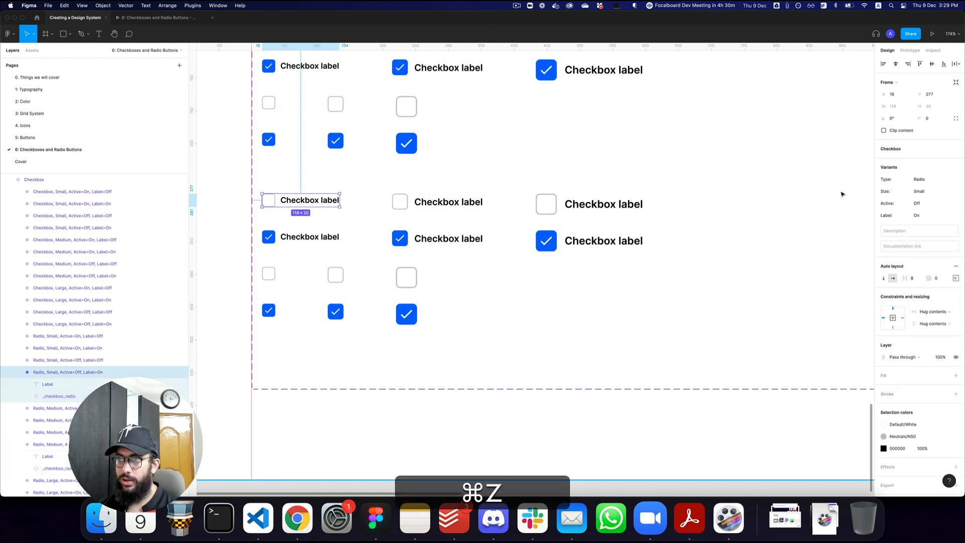
- Select every _checkbox_radio instance in the twelve Radio variants by finding checkbox_radio with Find / Focus, limited to the selection
key(alt+super+p)
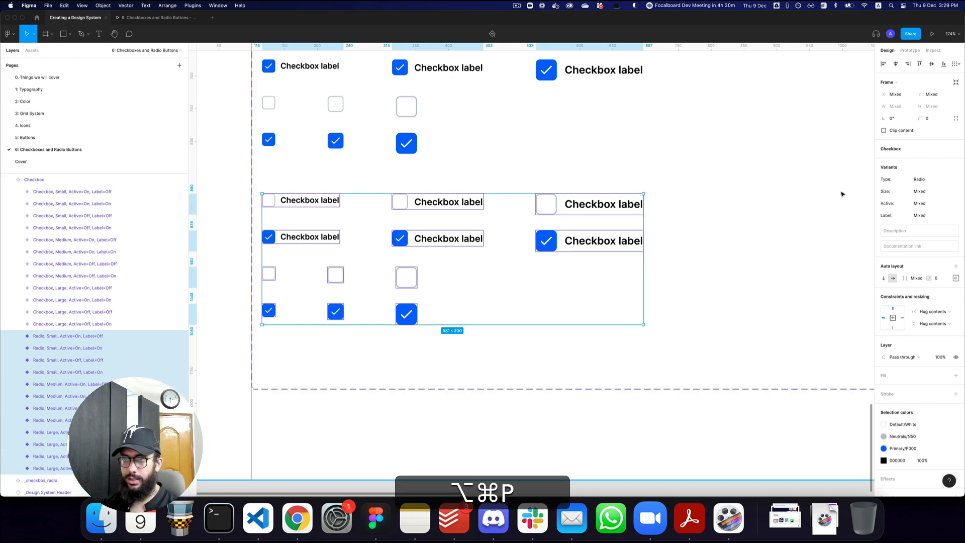
key(super+Return)
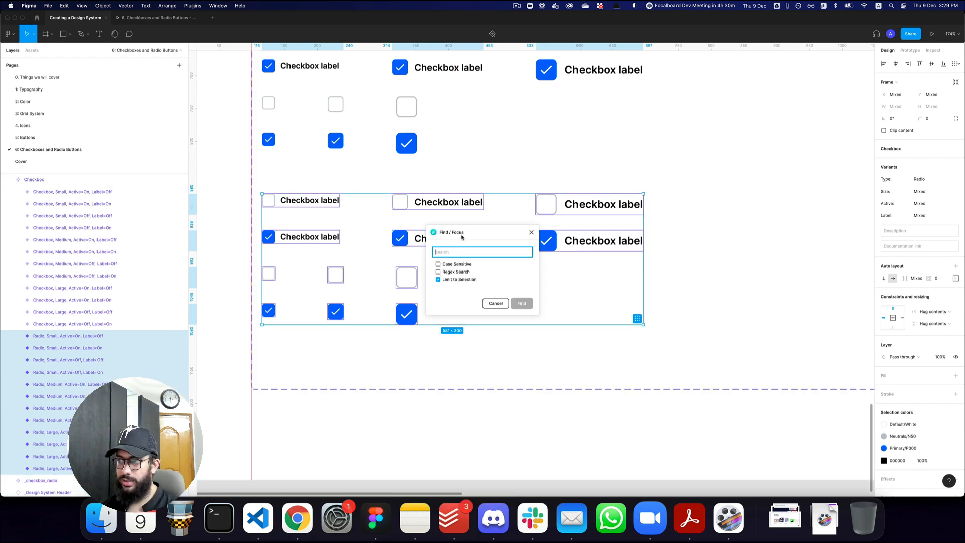
drag(462, 237, 604, 242)
text(checkbox)
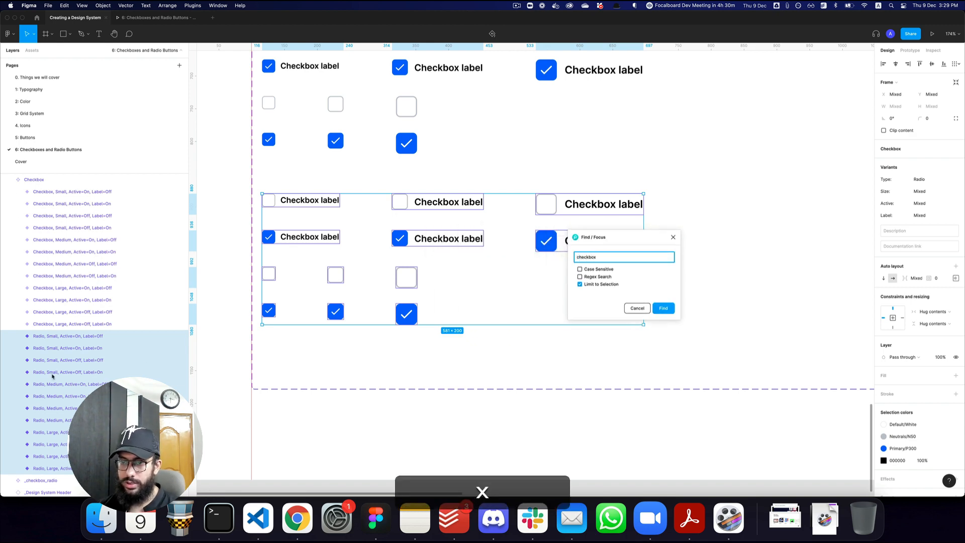
scroll(53, 376, down, 1)
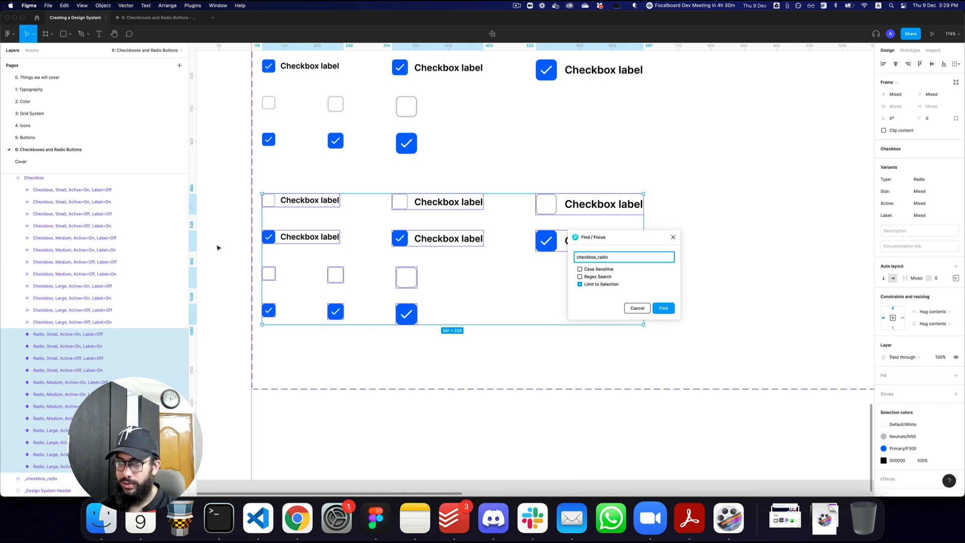
click(663, 308)
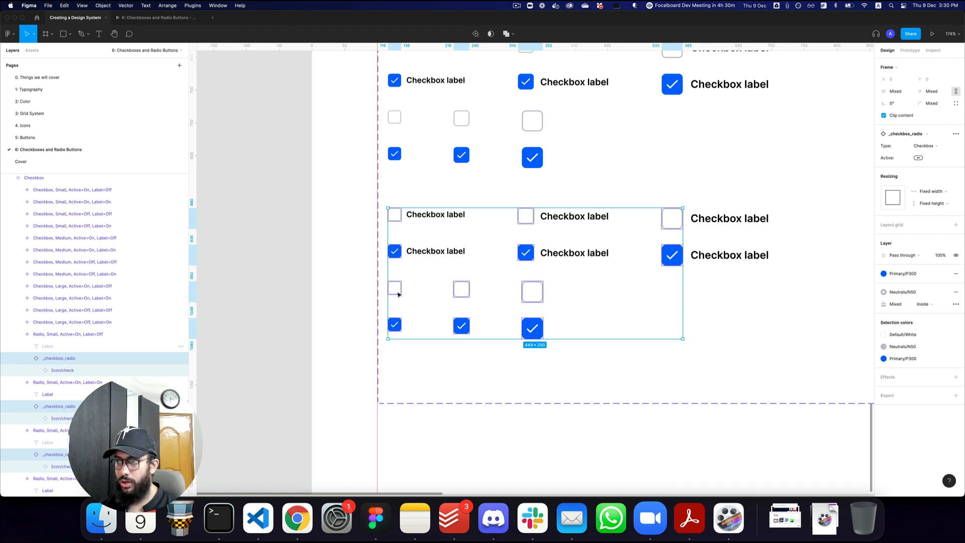
- Switch all selected _checkbox_radio instances in the twelve Radio variants to the Radiobutton type and collapse the layer list
scroll(151, 369, down, 8)
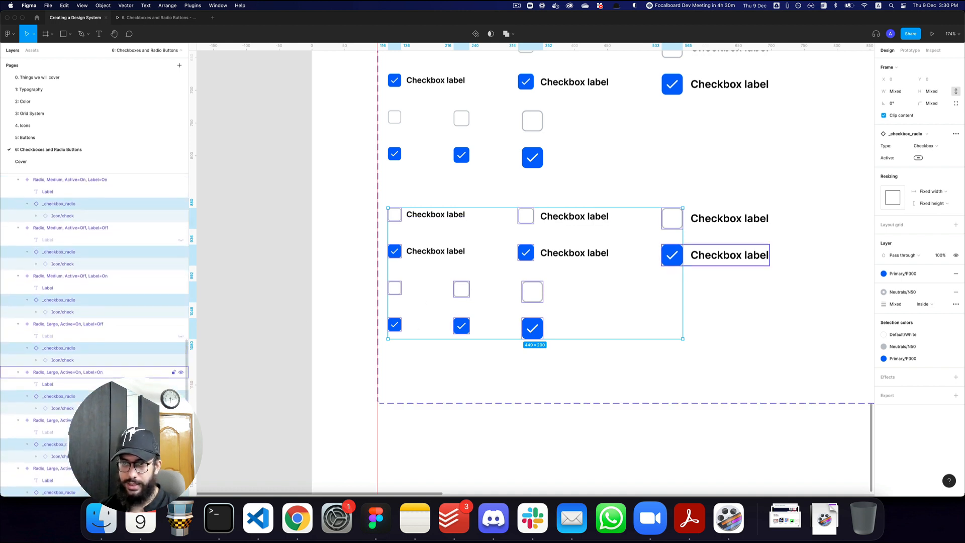
scroll(469, 377, up, 3)
click(927, 145)
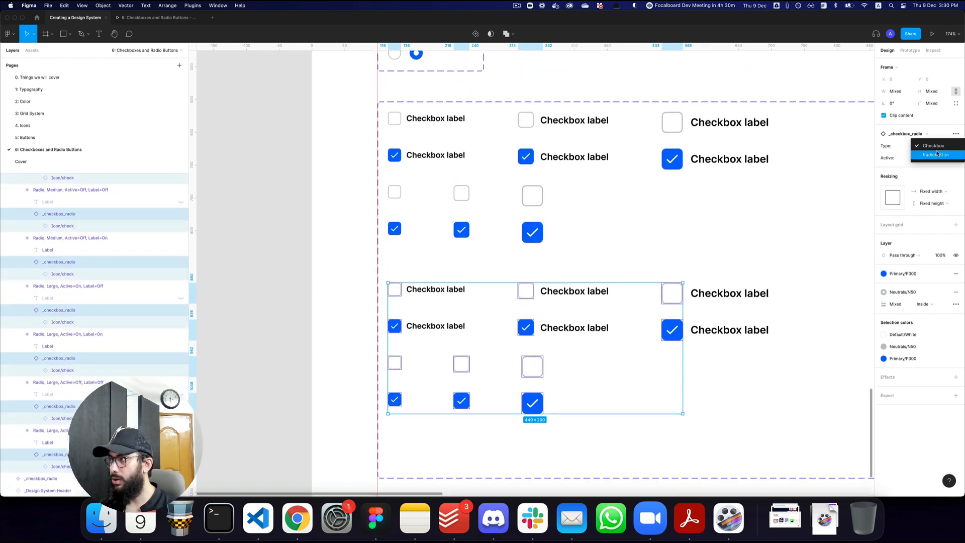
click(936, 155)
scroll(764, 266, right, 2)
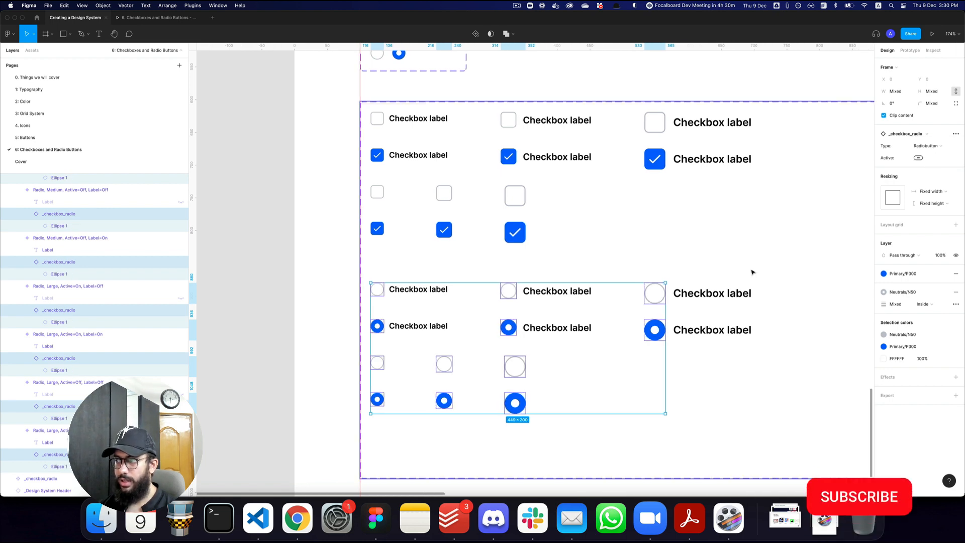
click(752, 272)
scroll(732, 247, down, 2)
key(alt+l)
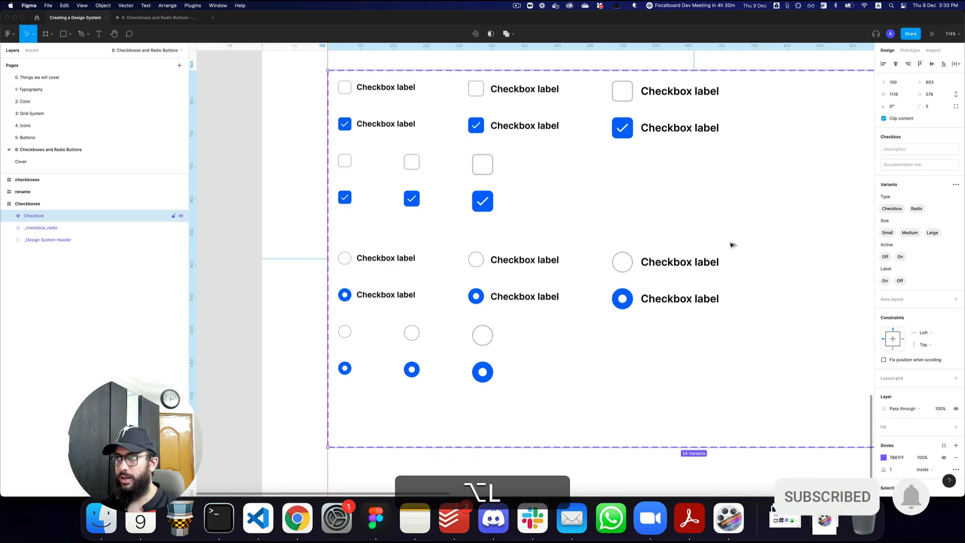
- Create a test instance of the small, inactive, labelled Radio variant below the component set at about X 189, Y 1233
scroll(670, 254, down, 3)
scroll(670, 254, right, 3)
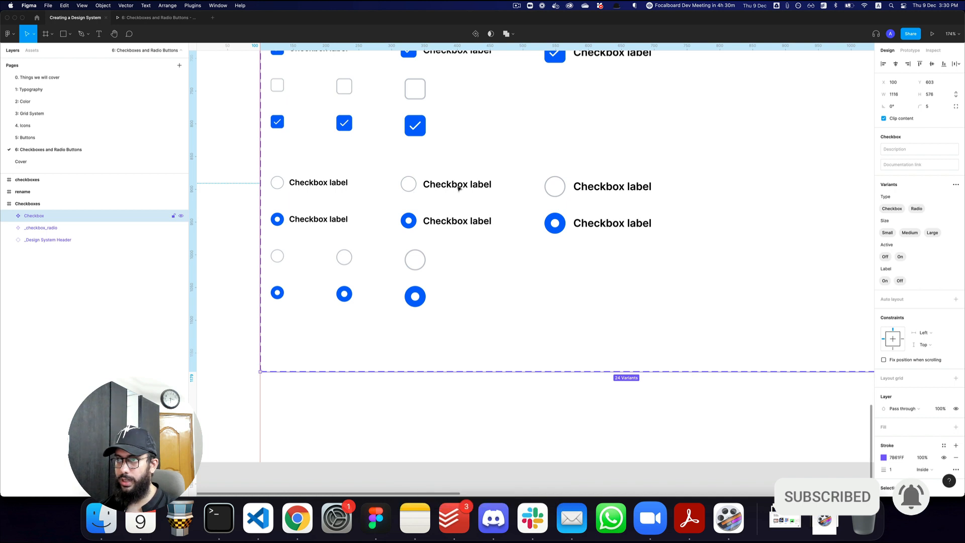
click(308, 187)
drag(333, 177, 382, 408)
scroll(383, 408, down, 2)
scroll(383, 408, left, 1)
key(z)
click(390, 363)
key(space)
drag(390, 364, 422, 349)
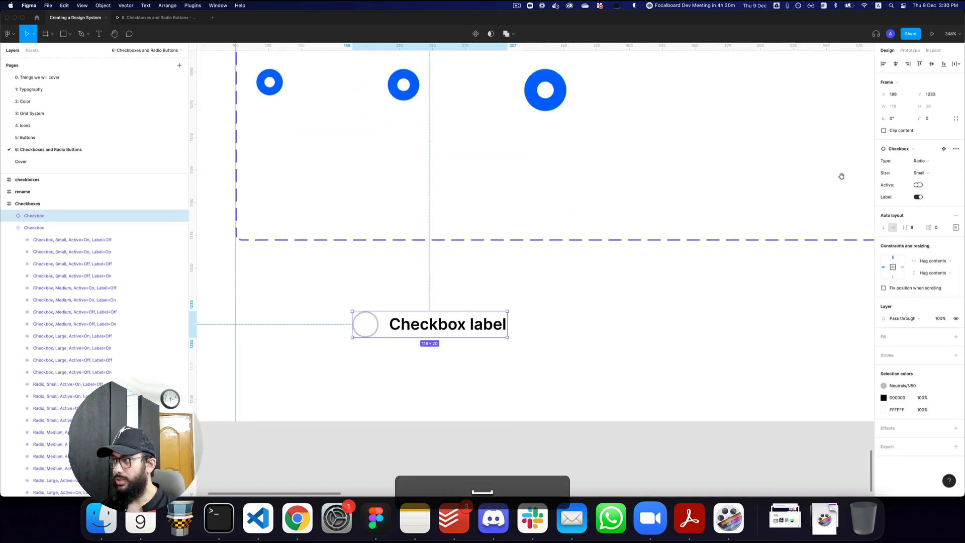
- Set the test instance's Type to Checkbox and its Size to Large
click(923, 162)
click(929, 155)
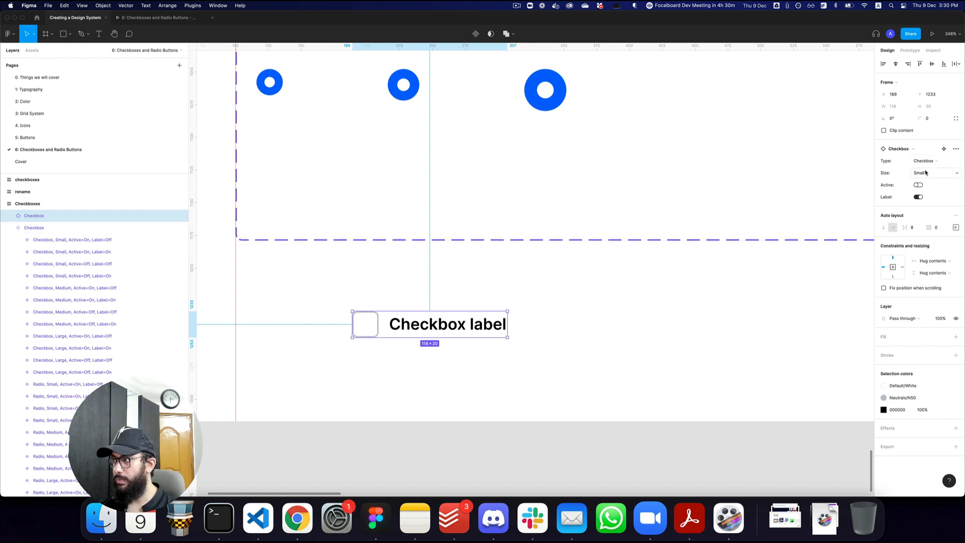
click(926, 173)
click(928, 184)
click(927, 173)
click(929, 184)
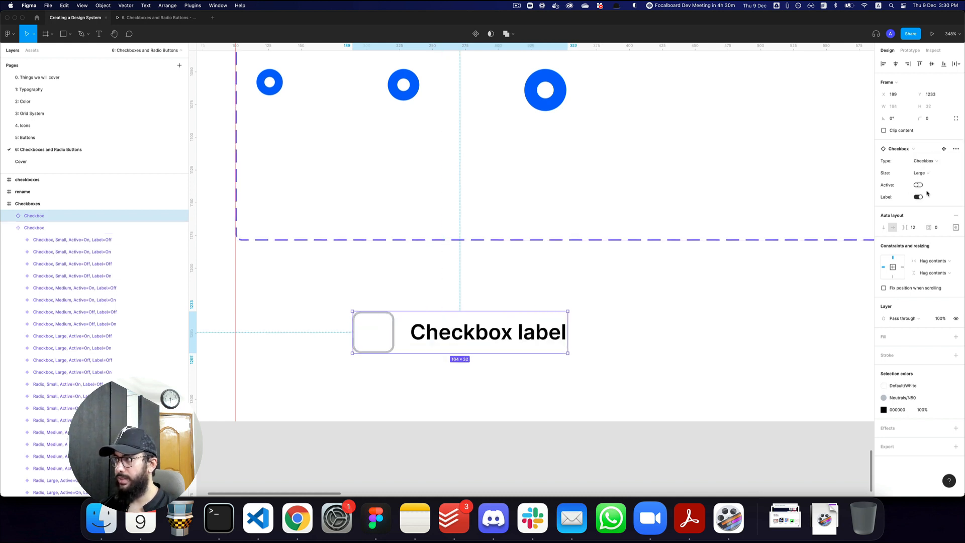
- Turn Active on and Label off for the test instance, and set its Type to Radio
click(918, 186)
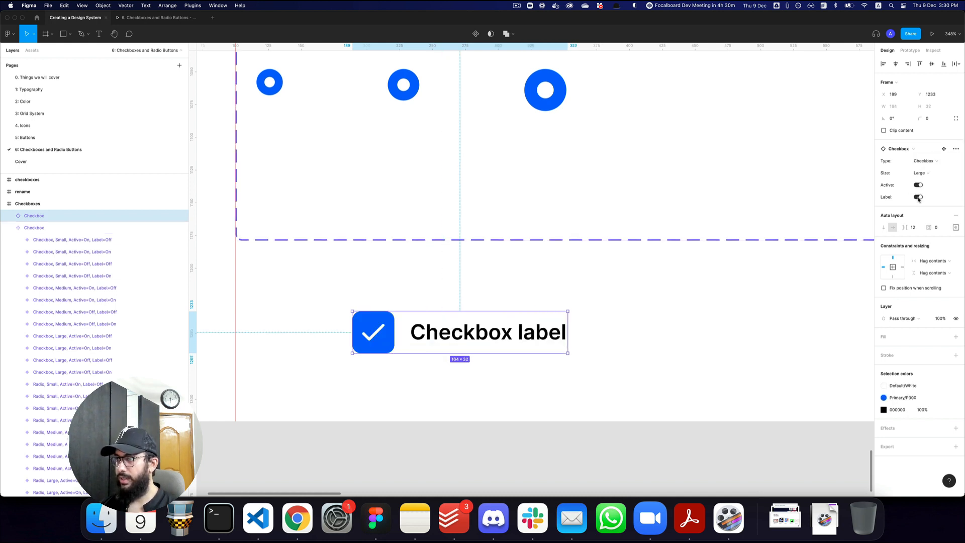
click(918, 197)
click(929, 172)
key(Escape)
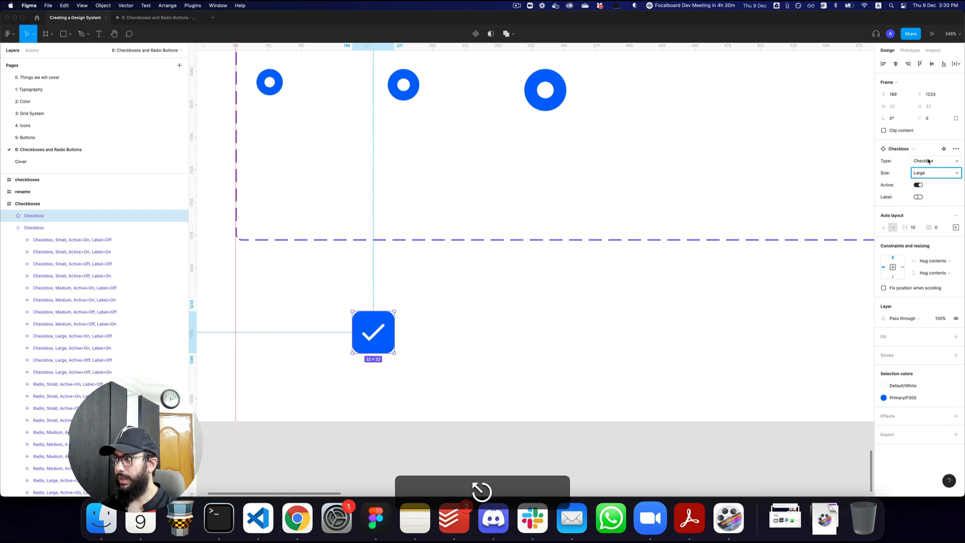
click(928, 162)
click(928, 172)
- Remove the test instance from below the Checkbox component set
click(545, 317)
key(z)
alt+click(533, 313)
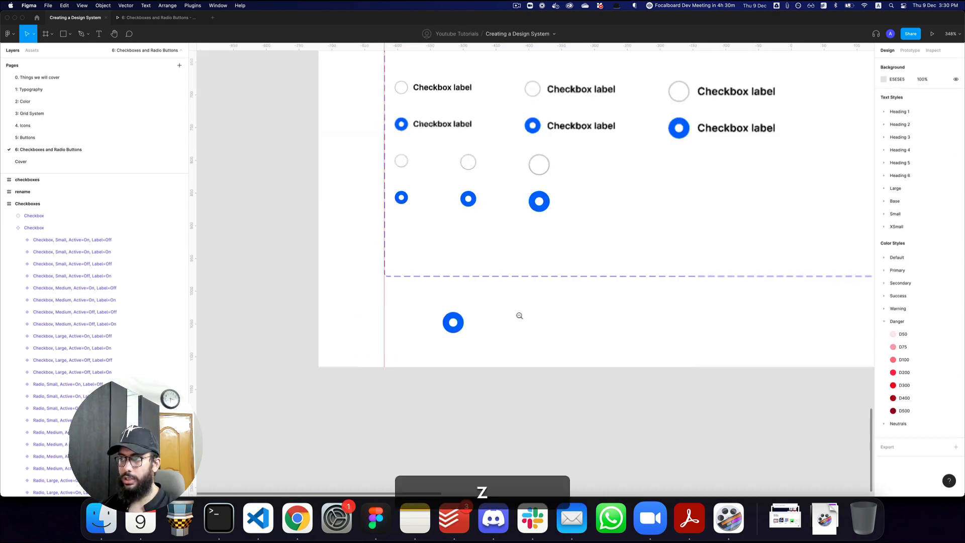
click(443, 323)
key(super+x)
drag(582, 258, 454, 380)
- Shorten the Checkbox component set from its lower edge to a height of 539
key(z)
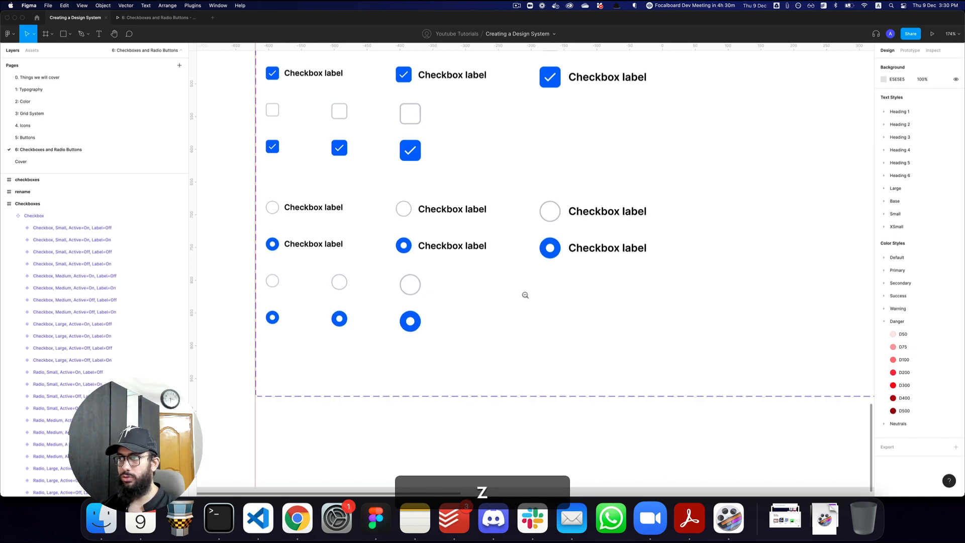
alt+click(525, 293)
click(531, 300)
click(455, 175)
scroll(483, 446, down, 3)
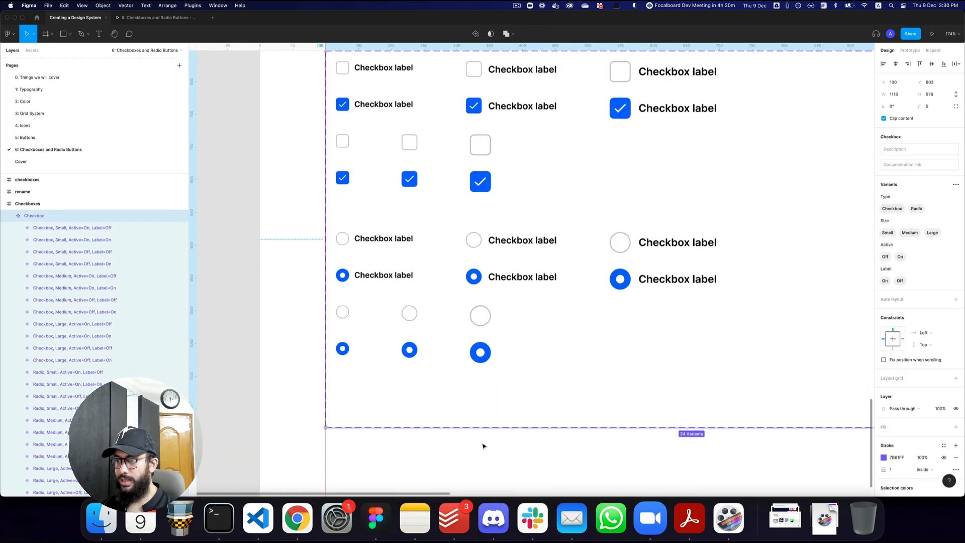
drag(475, 427, 478, 405)
scroll(485, 422, up, 5)
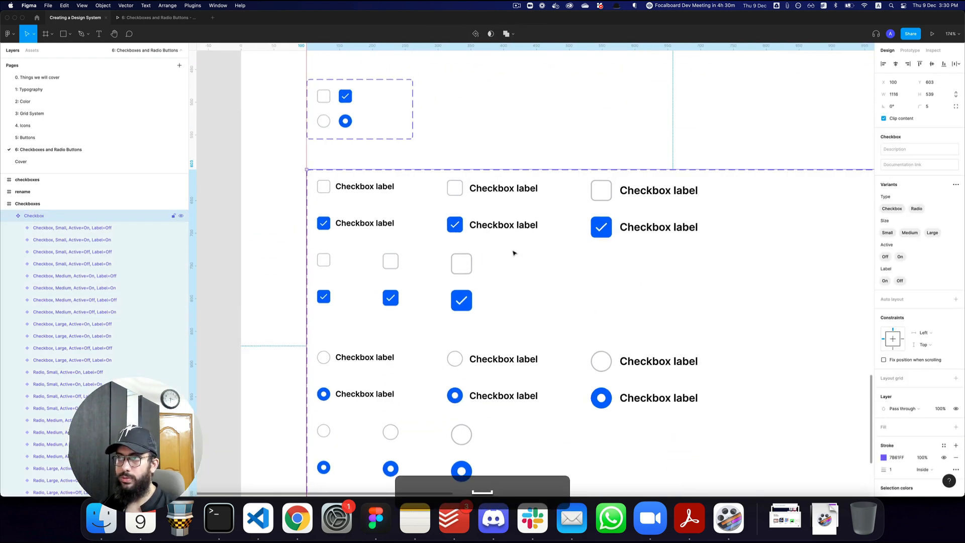
- Examine the _checkbox_radio base component and its checkbox variants alongside the Checkbox component set
click(394, 134)
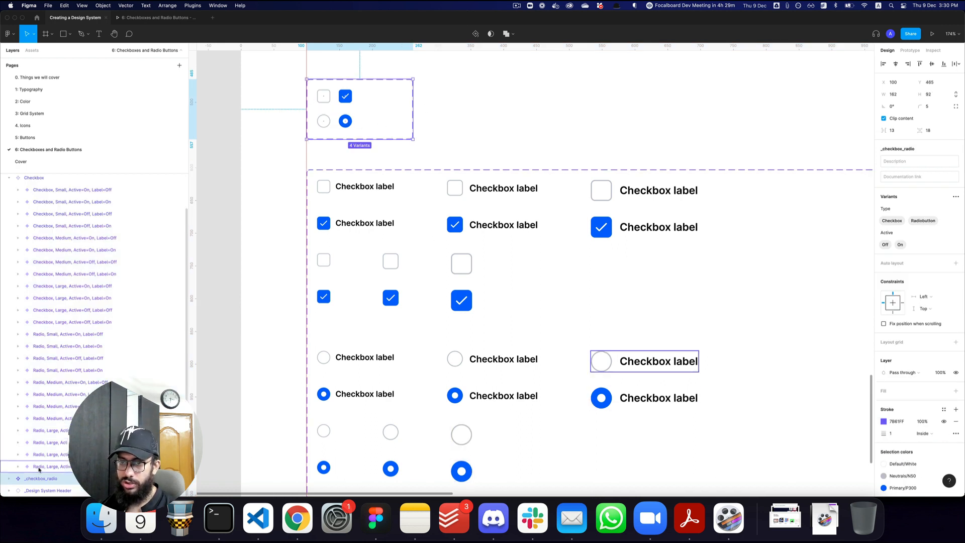
key(alt+l)
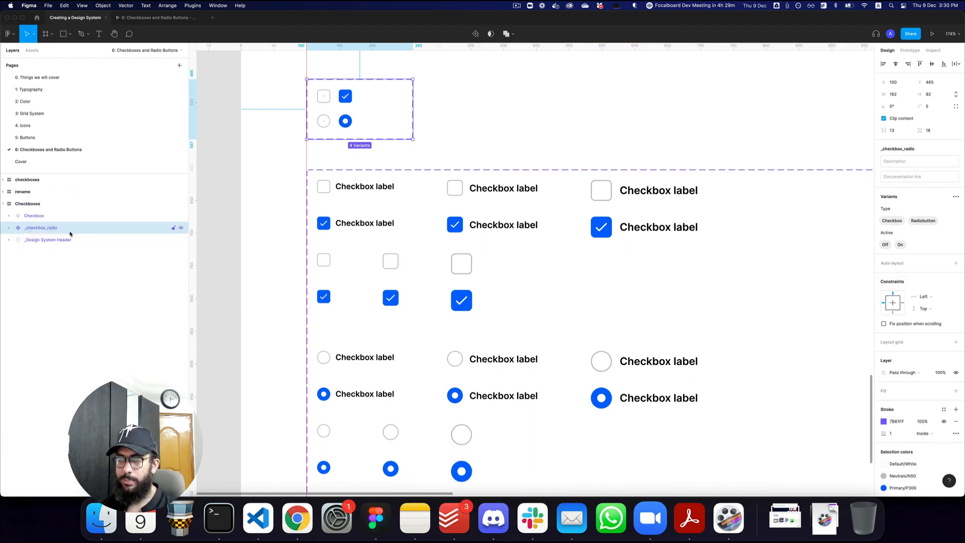
click(50, 216)
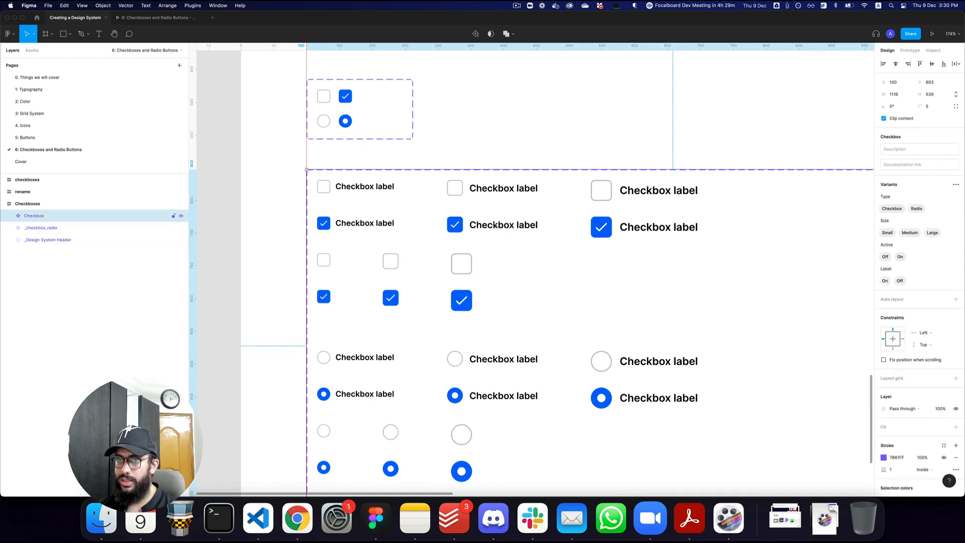
scroll(476, 249, down, 4)
scroll(472, 248, up, 4)
double_click(299, 149)
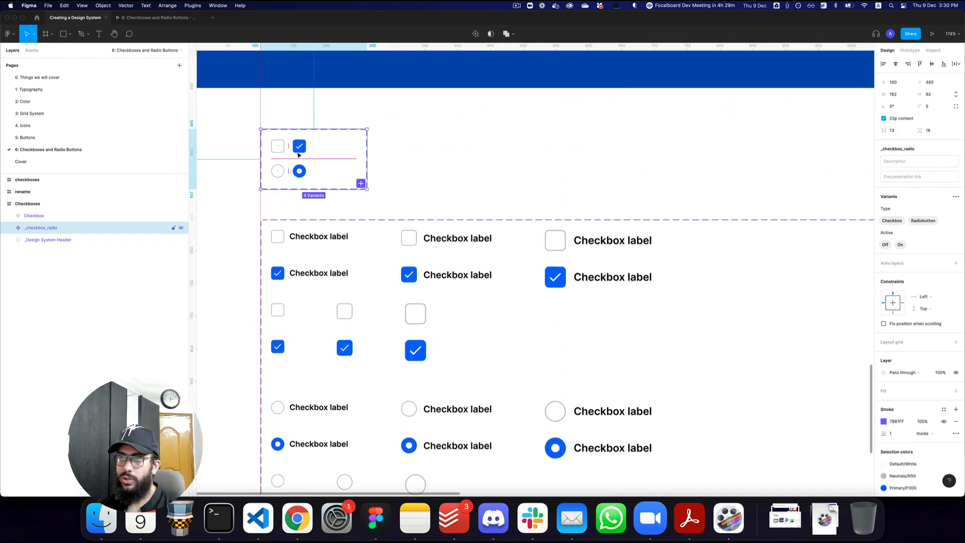
click(343, 157)
scroll(322, 141, down, 3)
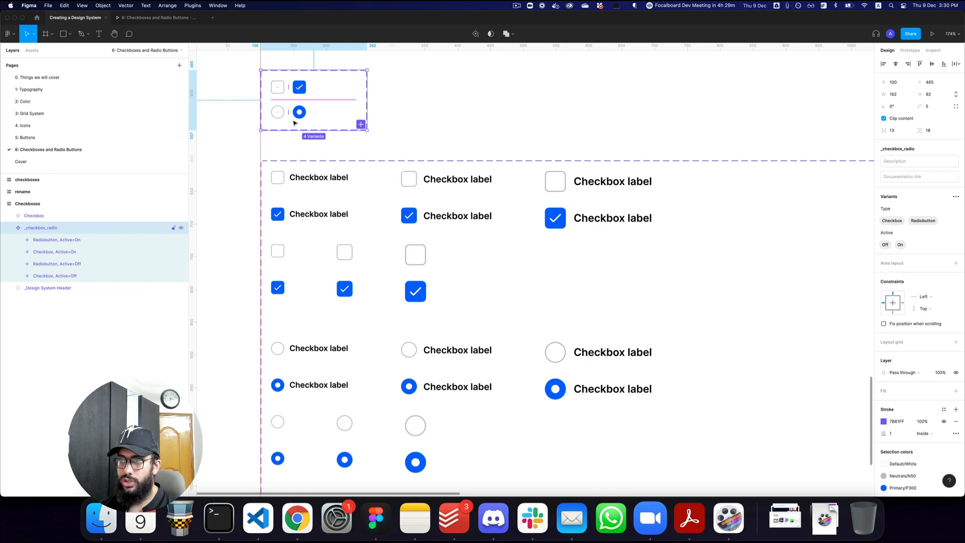
click(277, 87)
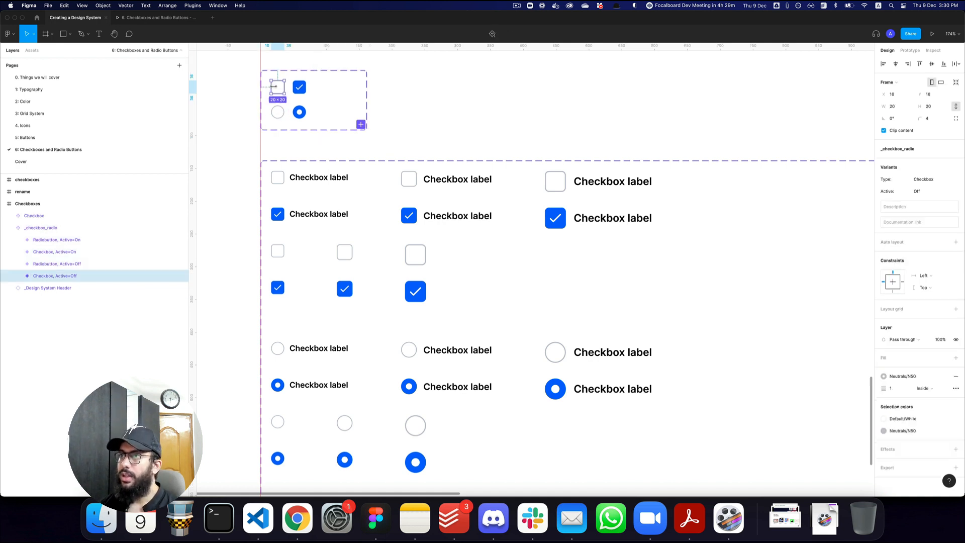
shift+click(299, 87)
key(shift+z)
- Try enlarging the white inner circle of the active Radiobutton base variant to 14 × 14, and undo it
shift+click(302, 116)
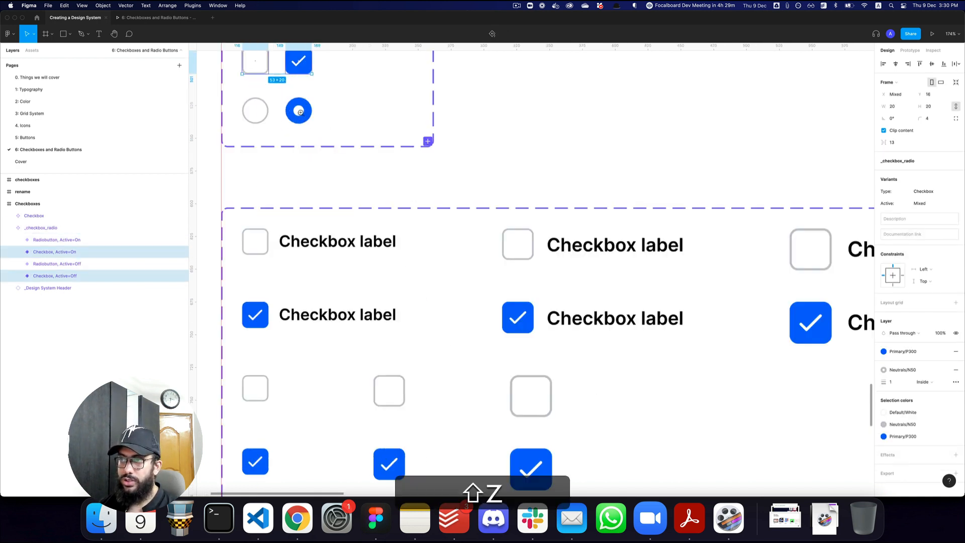
key(super+z)
super+click(301, 115)
alt+click(312, 116)
click(308, 114)
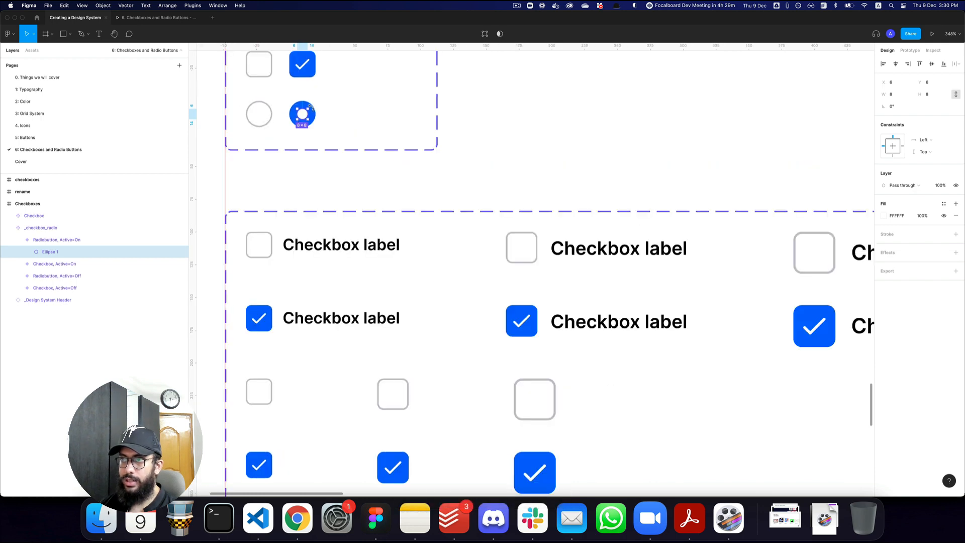
drag(307, 109, 312, 104)
scroll(396, 115, down, 7)
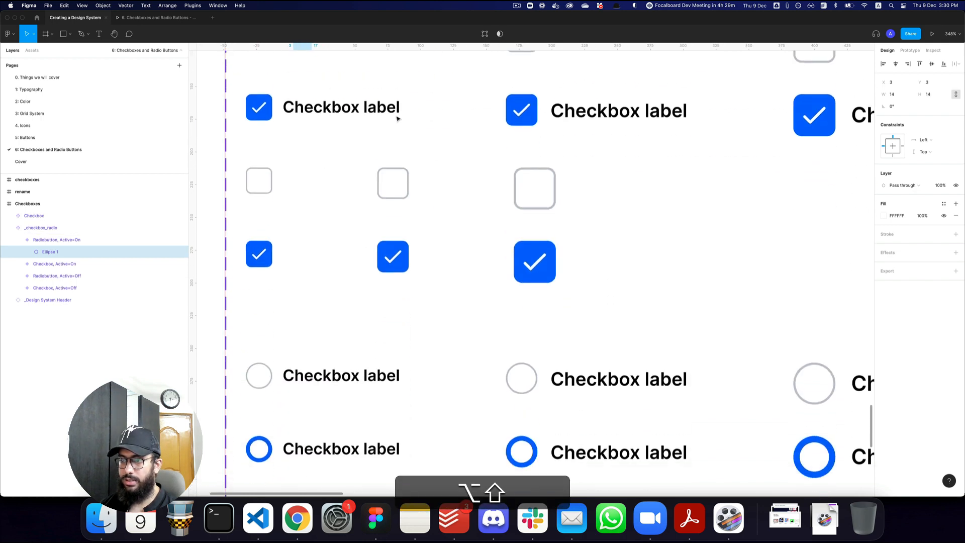
key(alt+z)
alt+click(396, 114)
scroll(569, 233, up, 1)
scroll(570, 233, up, 5)
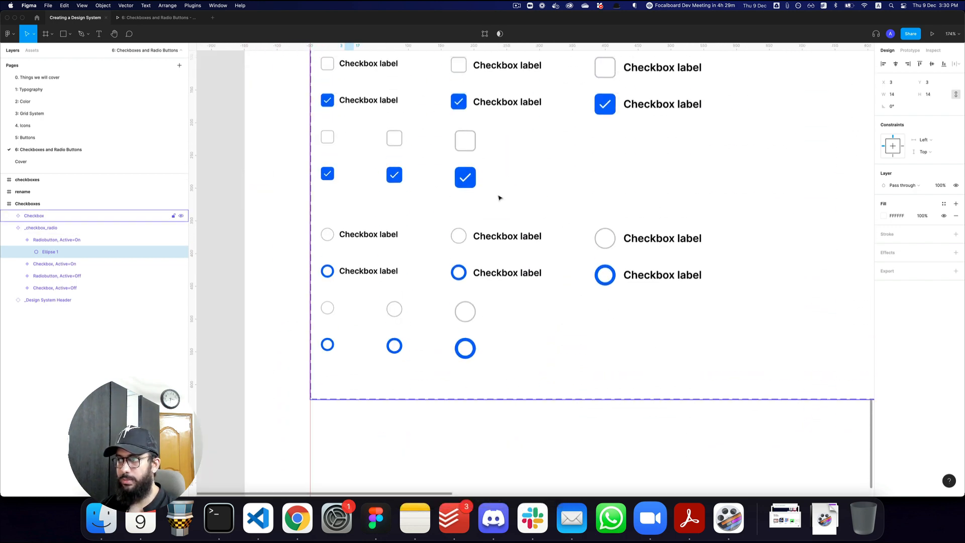
key(super+z)
- Try shrinking the white inner circle of the active Radiobutton base variant to 4 × 4, and undo it
key(z)
click(349, 161)
click(346, 162)
key(super+z)
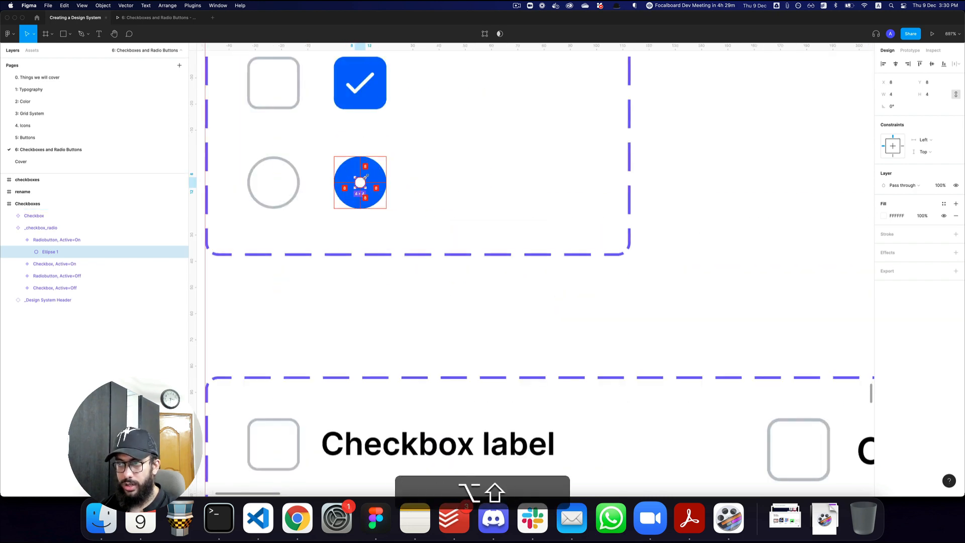
alt+click(419, 181)
alt+click(419, 181)
scroll(467, 213, down, 5)
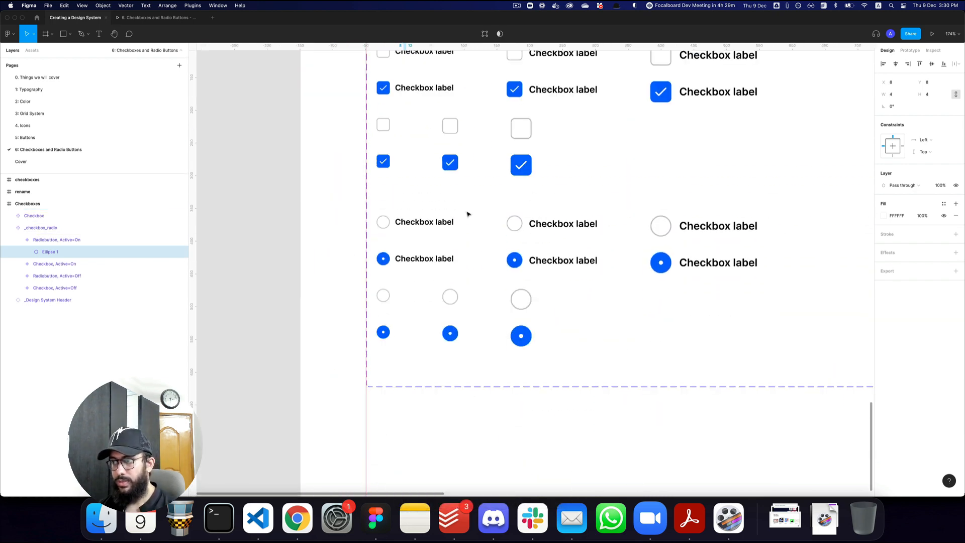
scroll(468, 213, up, 3)
scroll(467, 213, right, 1)
key(super+z)
- Examine the _checkbox_radio base component and its instances in the three inactive, labelled Checkbox variants
scroll(467, 213, up, 3)
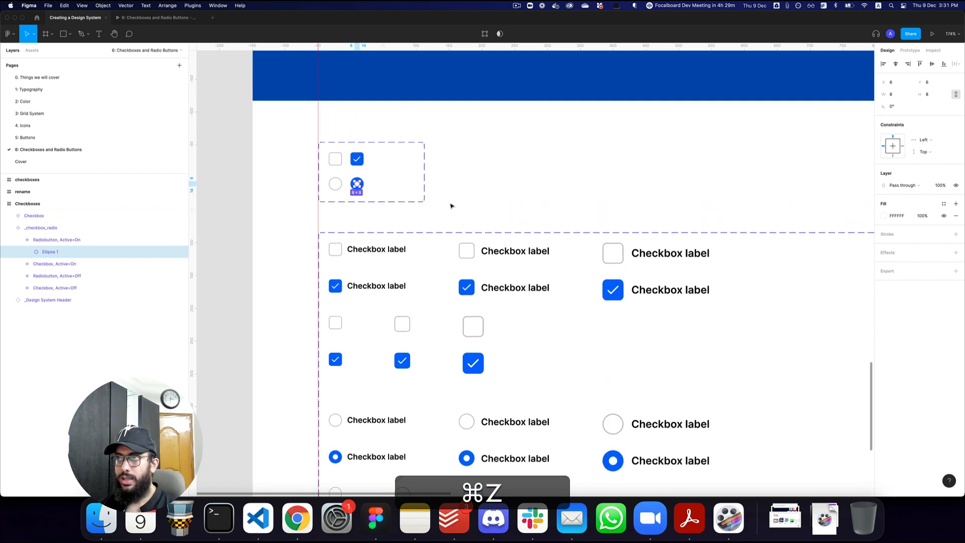
click(416, 192)
scroll(441, 188, down, 2)
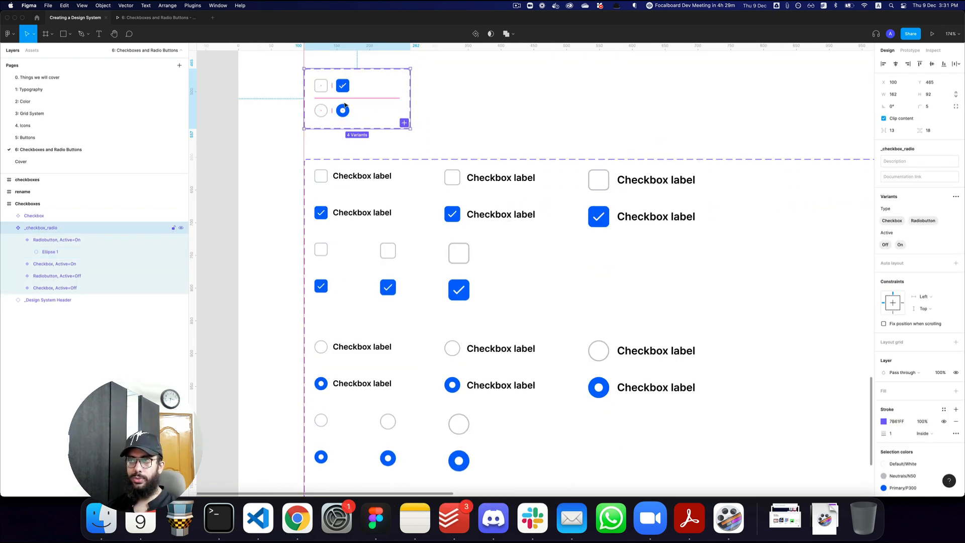
click(377, 188)
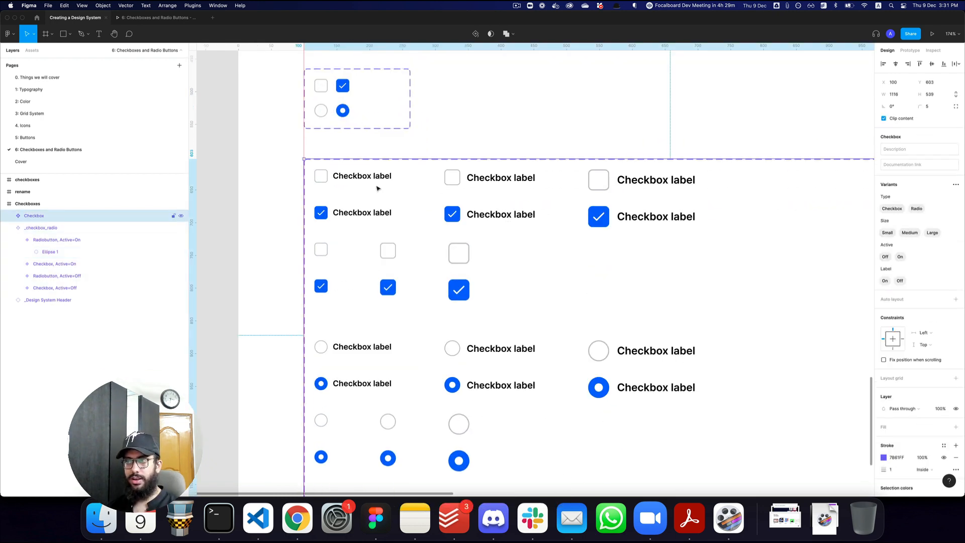
click(321, 179)
click(321, 177)
shift+click(453, 178)
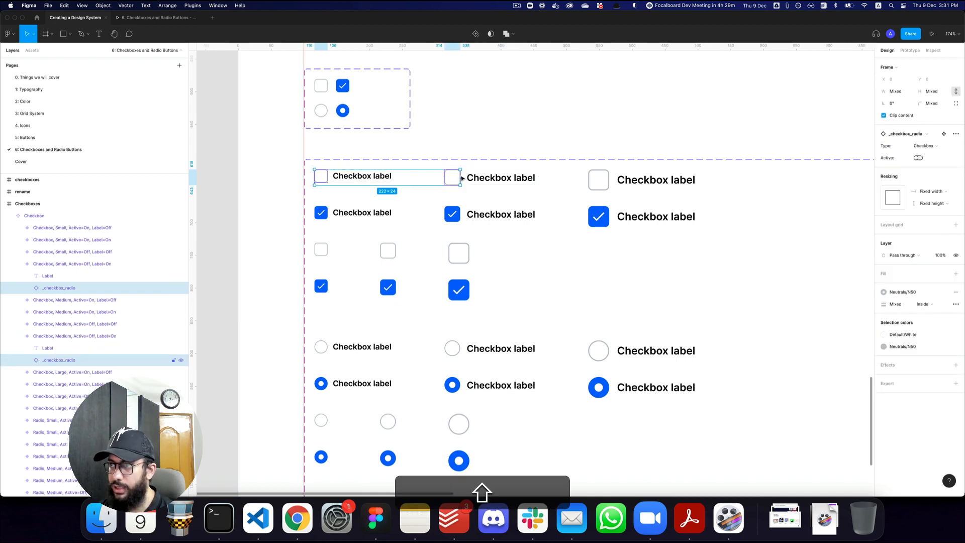
shift+click(598, 180)
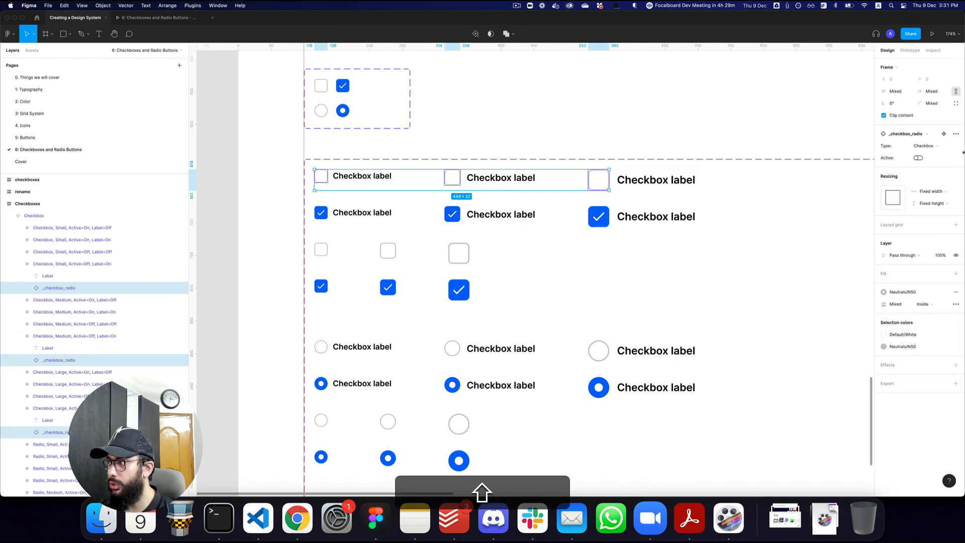
click(590, 143)
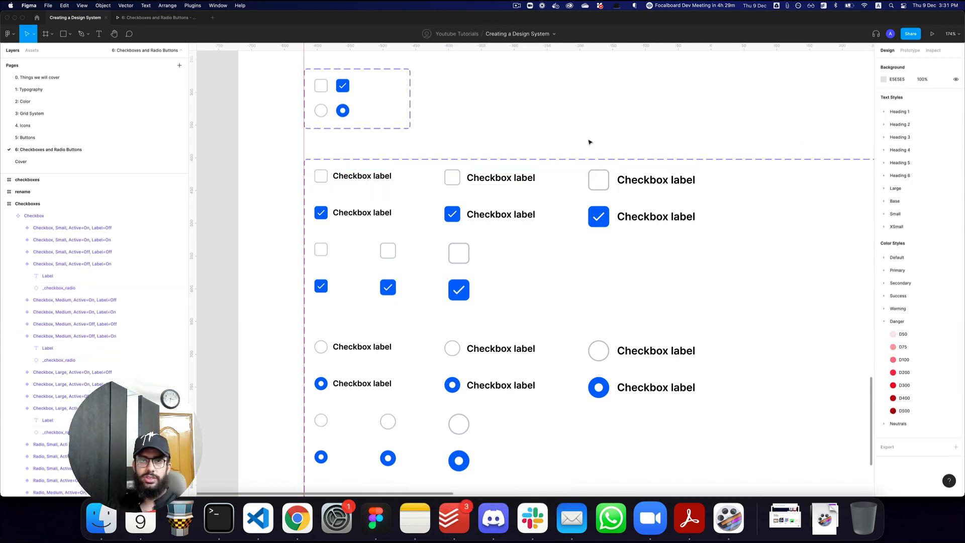